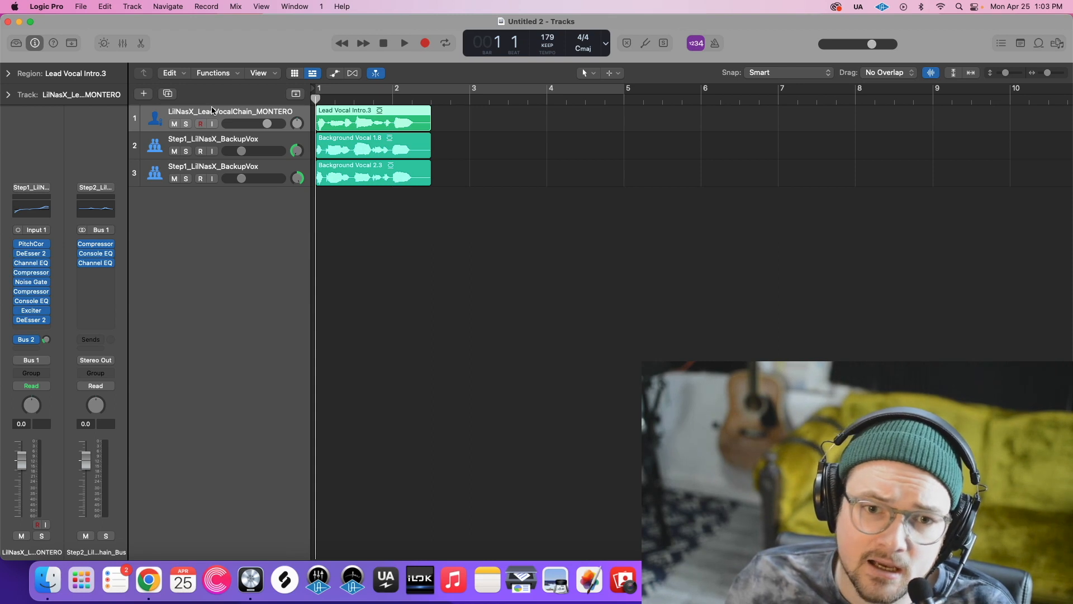
Compare the channel strips of the LilNasX_LeadVocalChain_MONTERO track and the two Step1_LilNasX_BackupVox tracks.
click(255, 146)
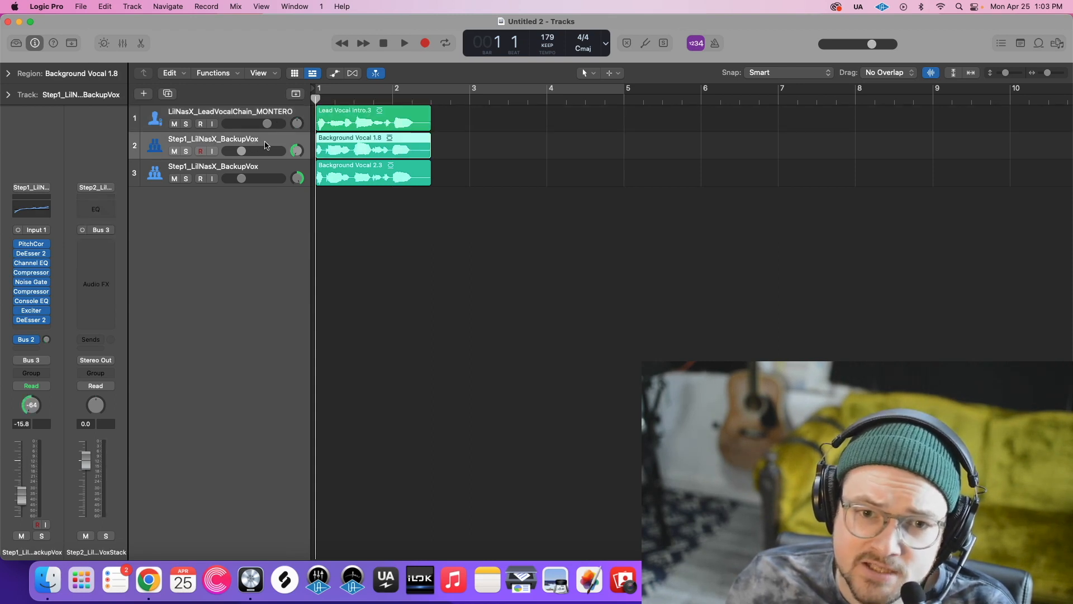
click(245, 117)
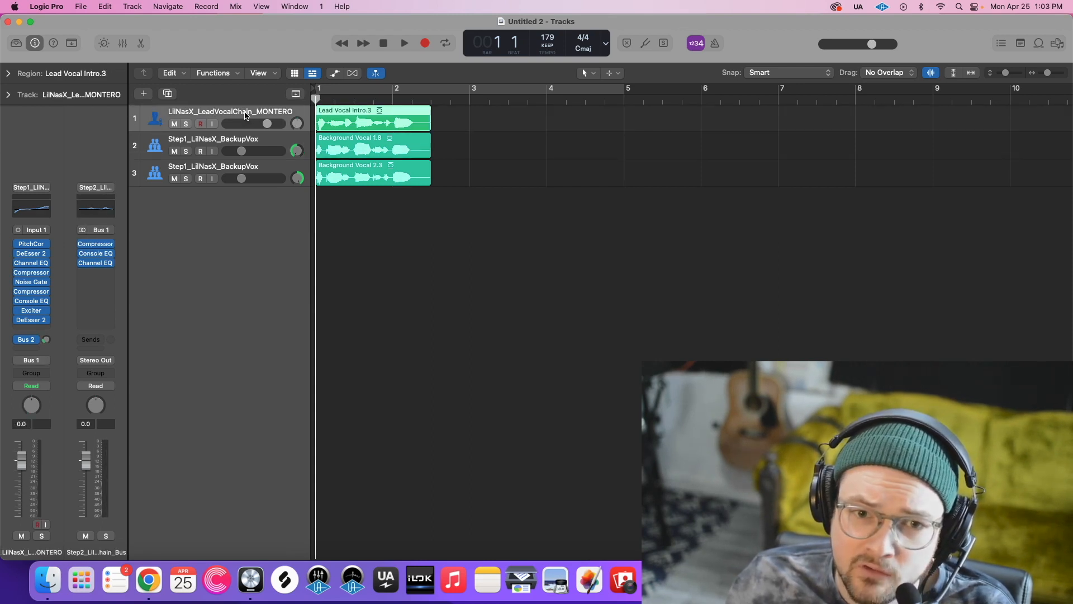
click(210, 148)
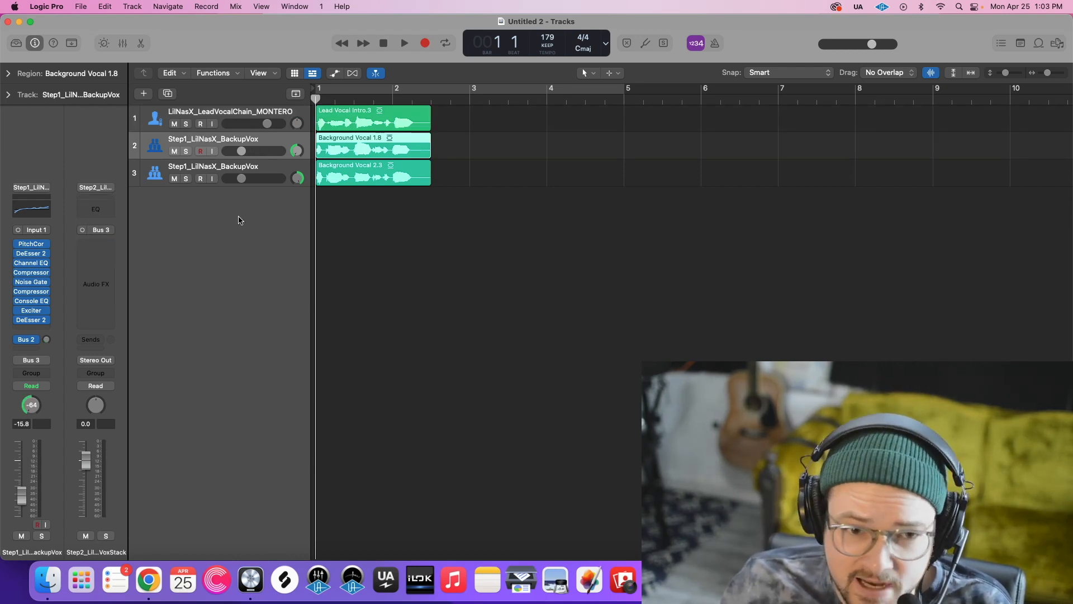
click(212, 113)
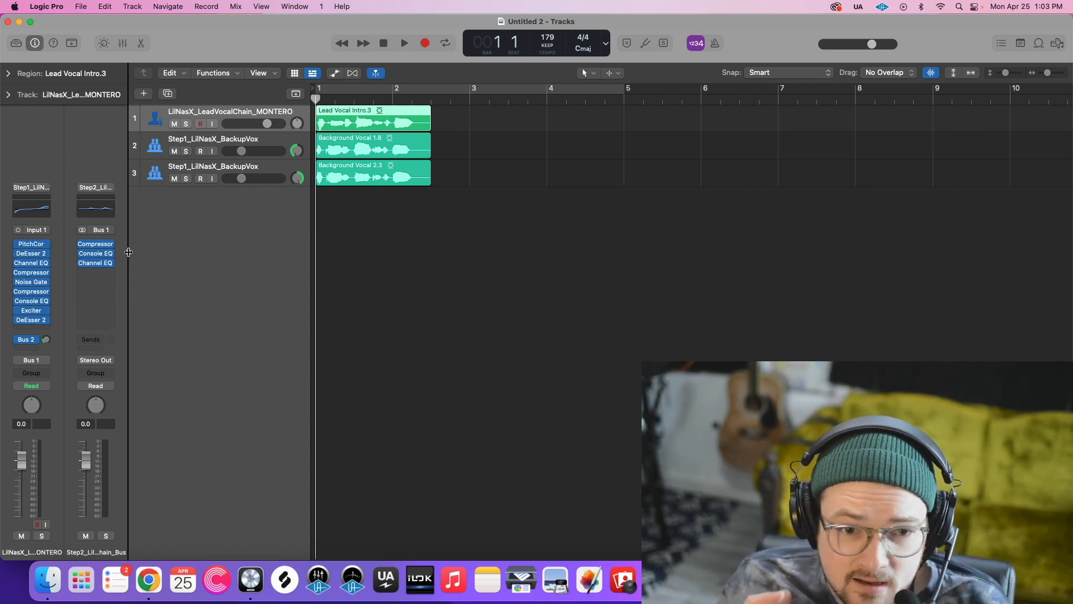
click(274, 144)
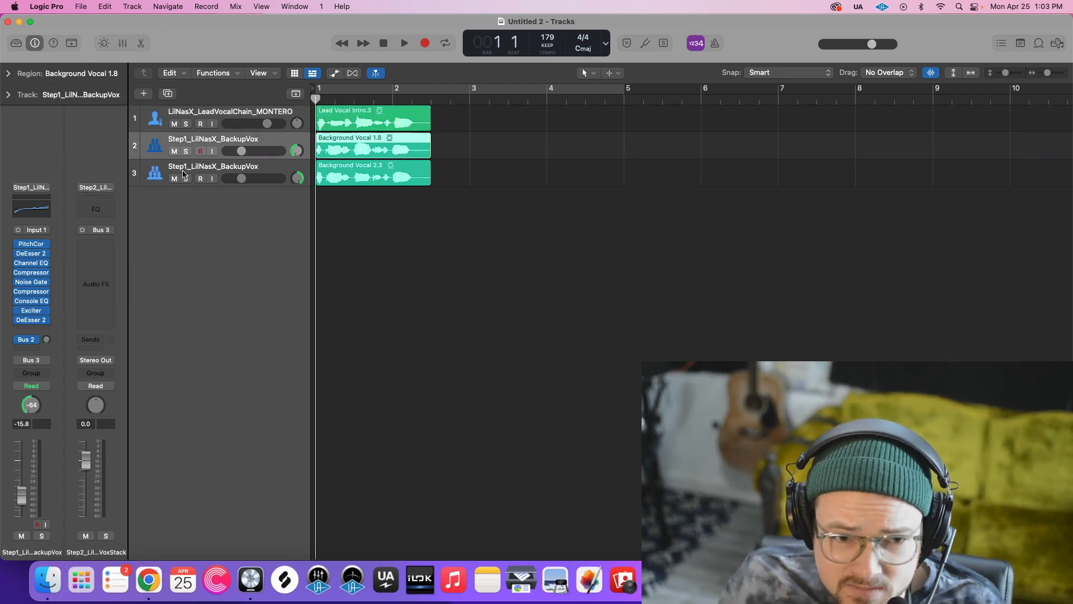
click(256, 166)
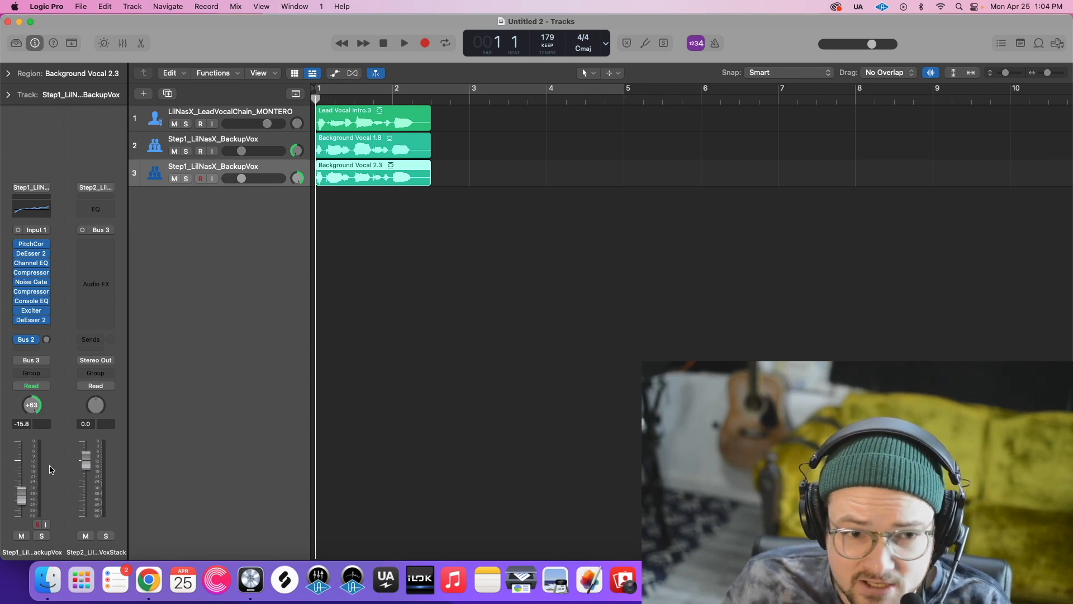
click(270, 142)
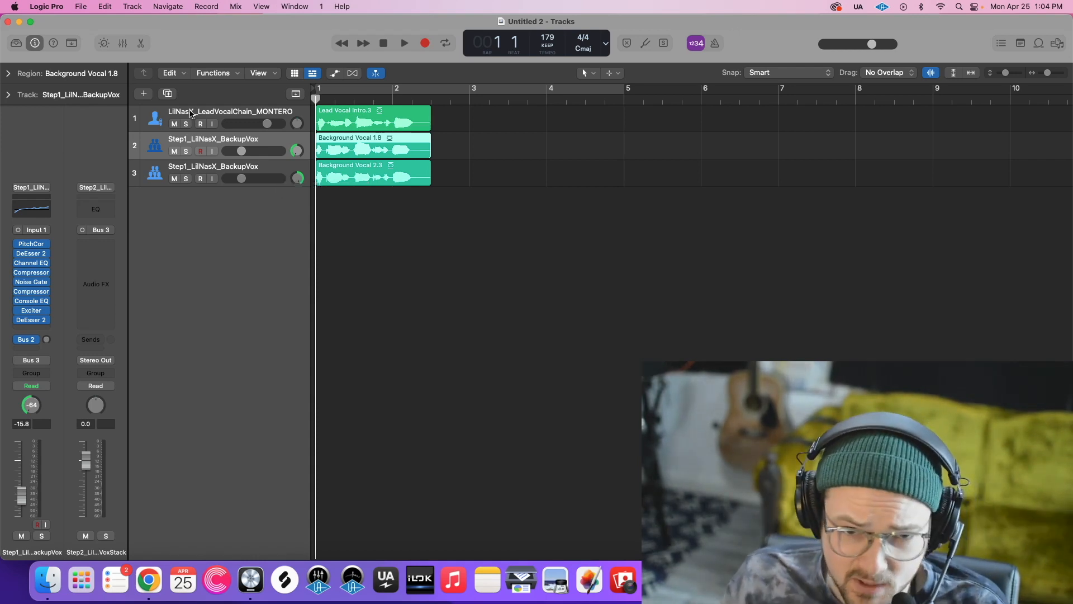
Select the Lead Vocal Intro.3 region and audition all three vocal tracks together from the start.
click(386, 110)
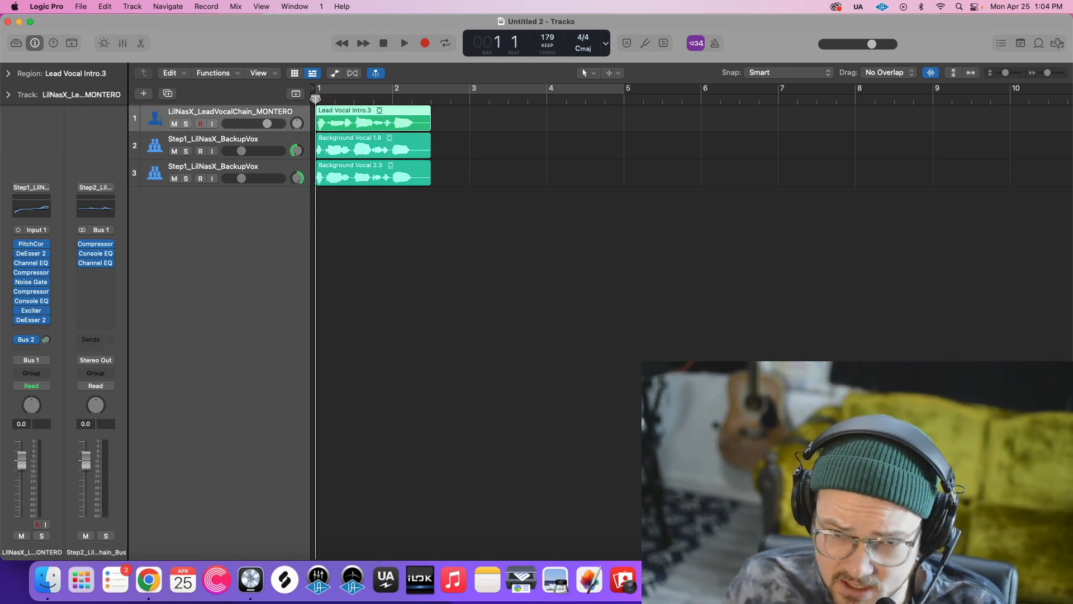
key(space)
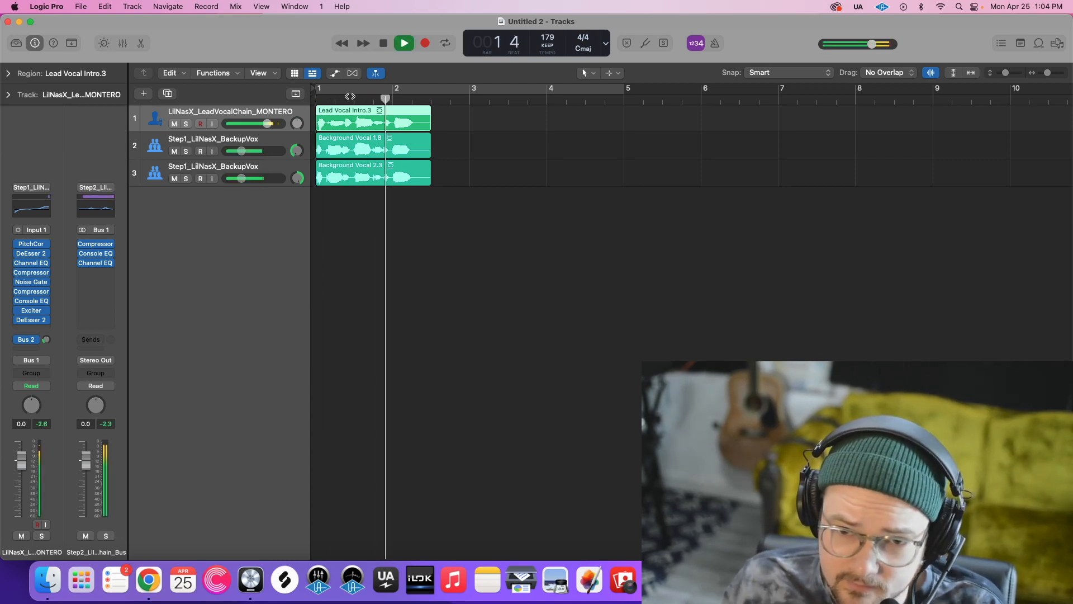
key(space)
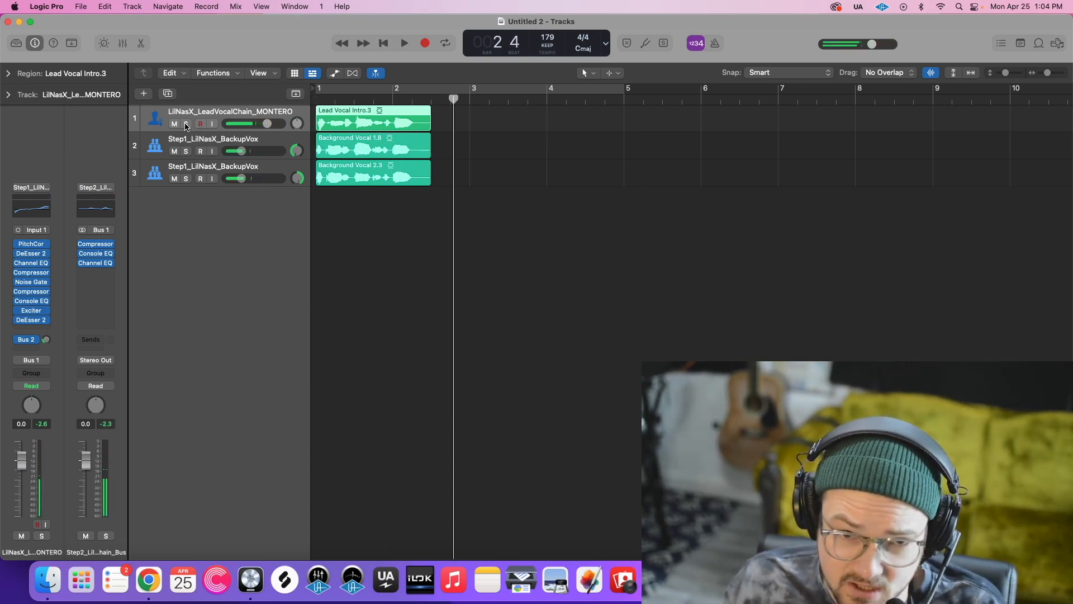
Solo the lead vocal track and audition it alone from bar 1.
key(s)
click(320, 96)
key(space)
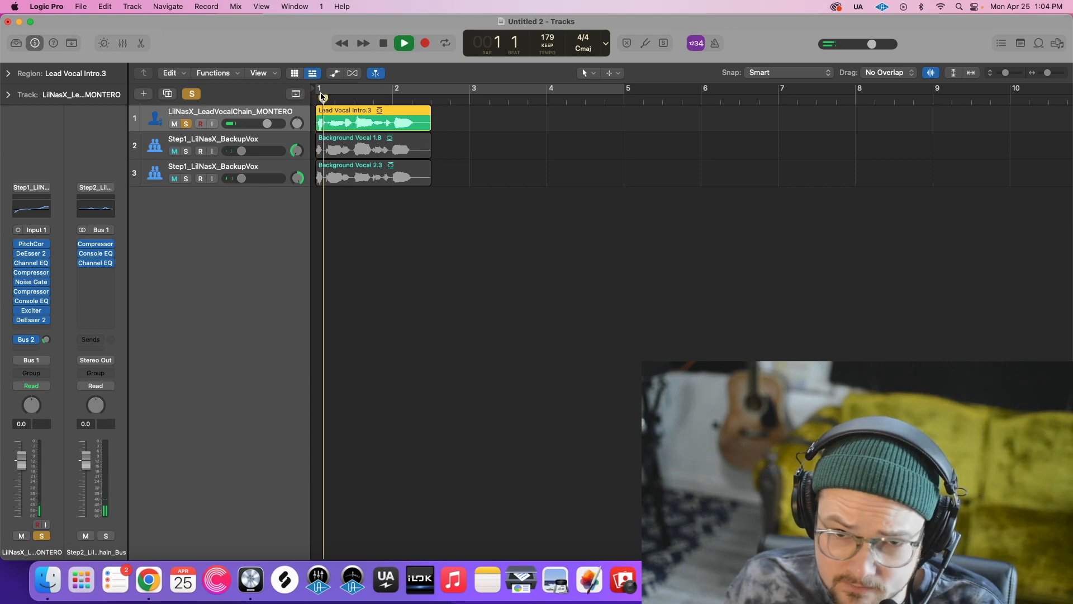
key(space)
Solo the two backup vocal tracks instead of the lead vocal and audition them from bar 1.
click(188, 151)
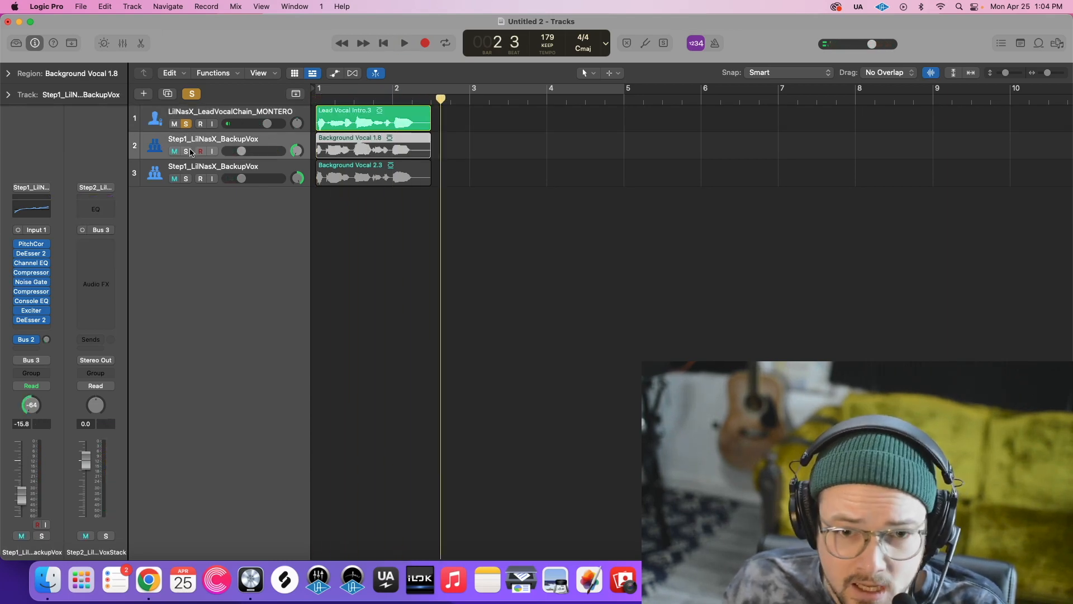
click(186, 178)
click(186, 124)
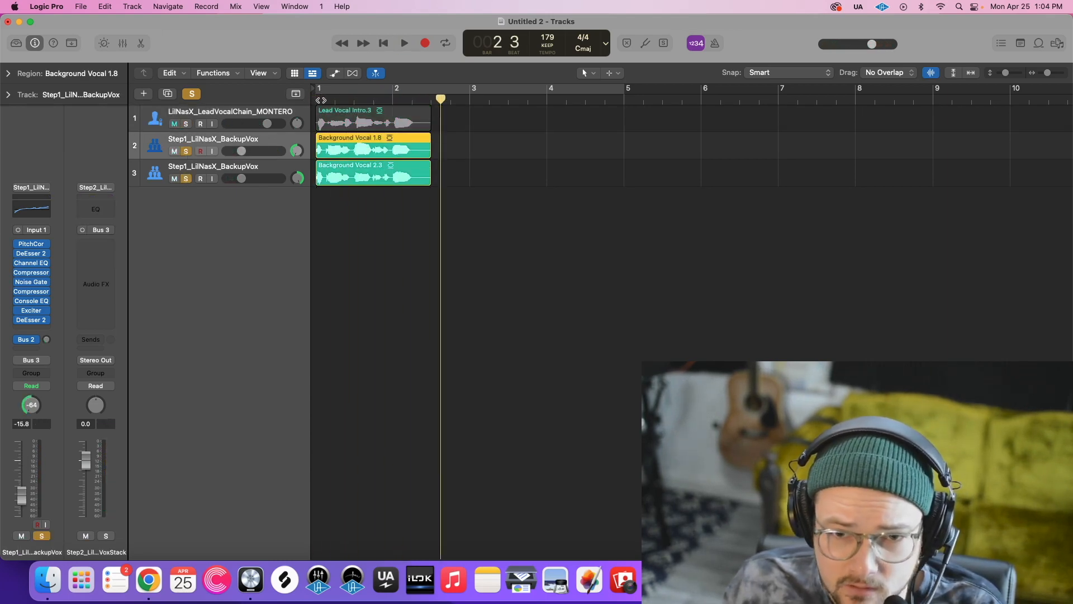
click(317, 98)
key(space)
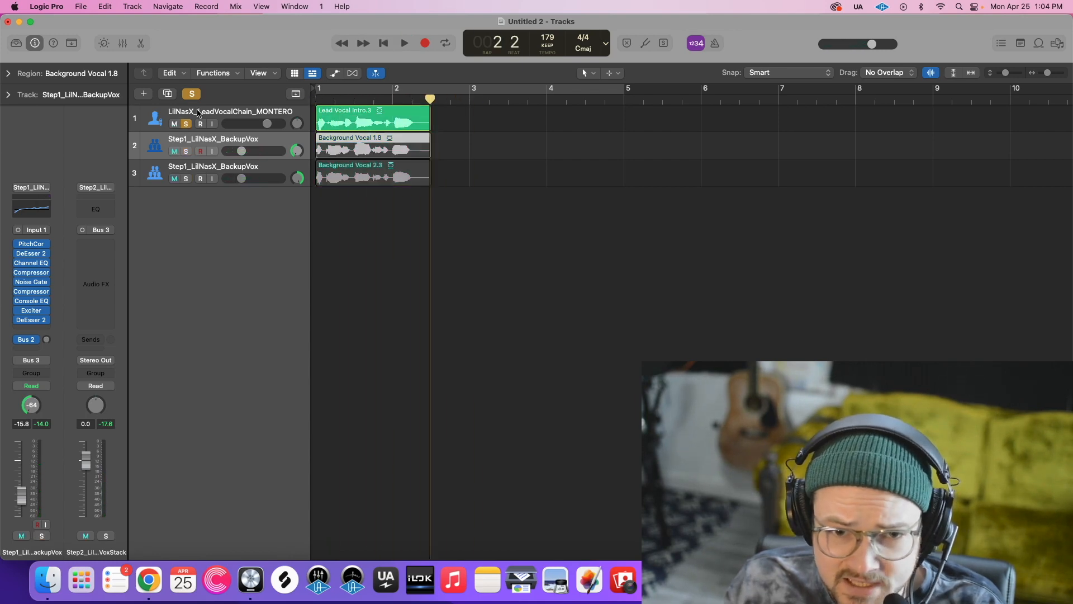
Turn off the lead vocal track's solo, select all three vocal regions and return the playhead to bar 1.
click(199, 111)
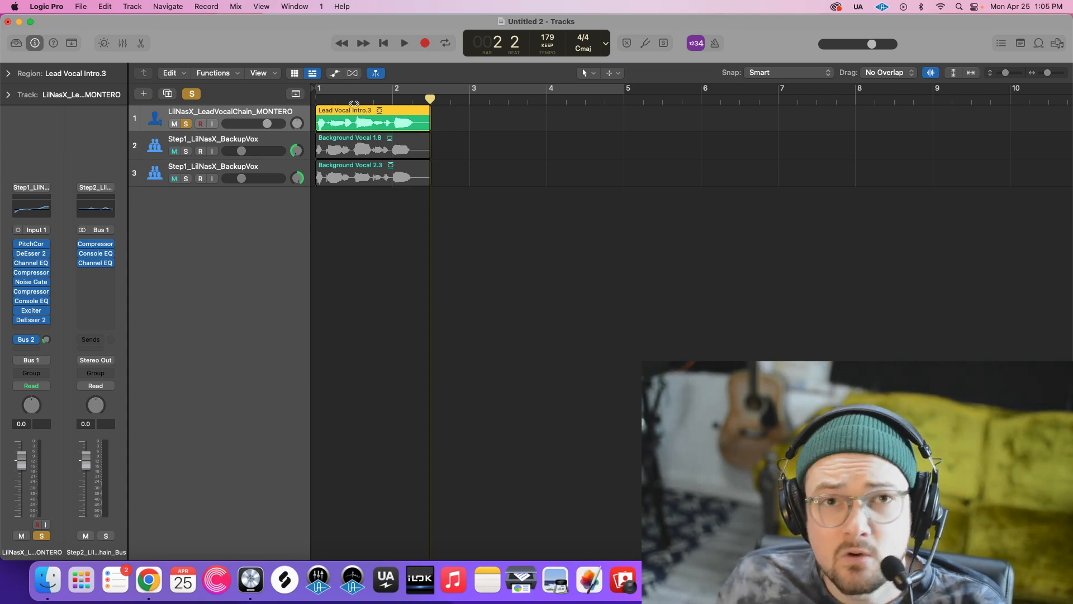
click(185, 124)
click(331, 303)
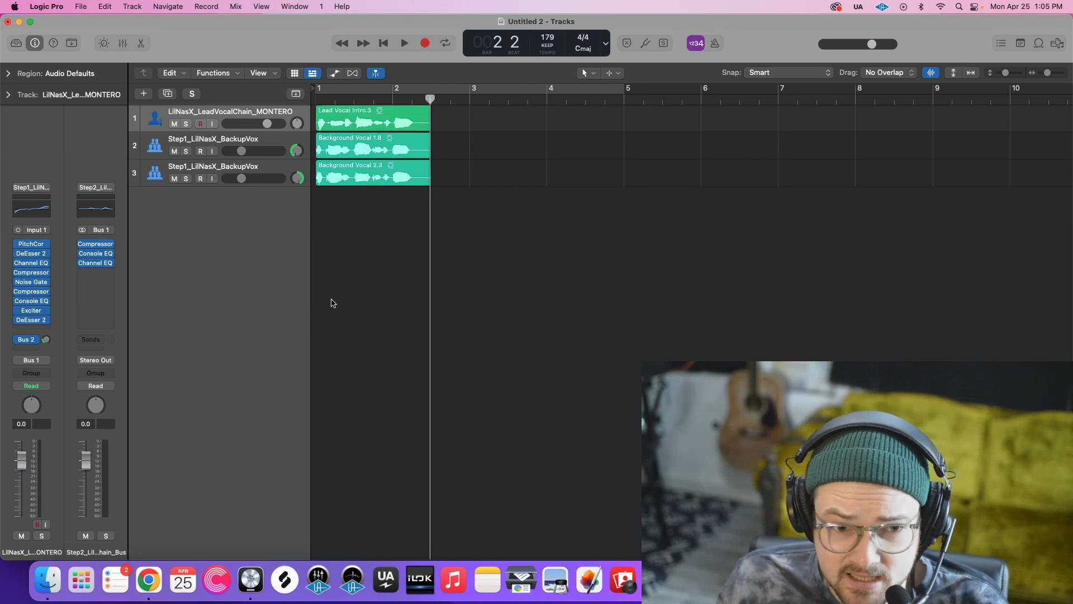
drag(352, 276, 379, 97)
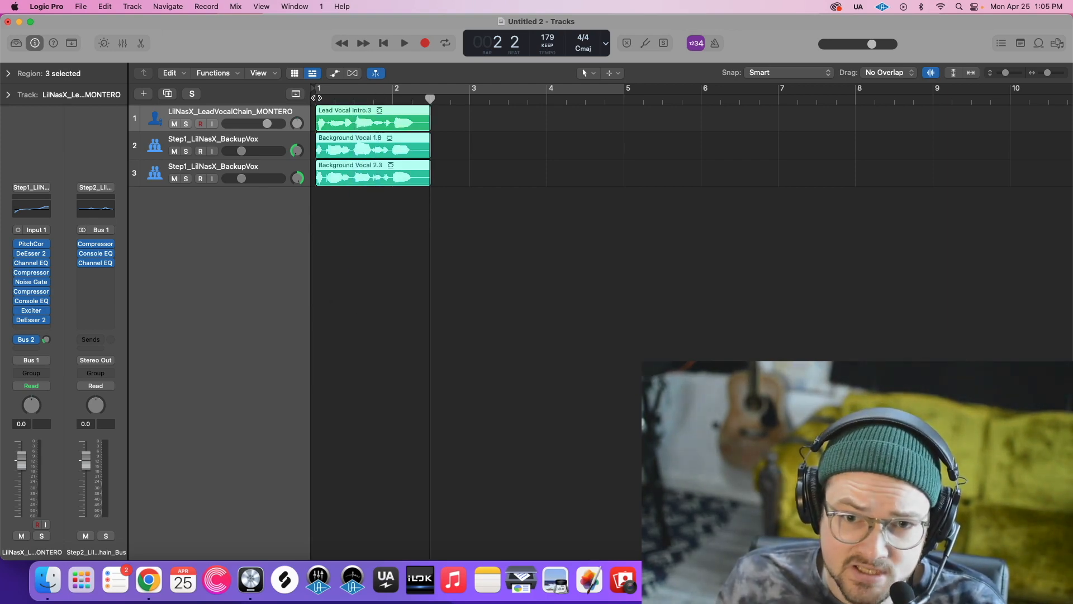
key(Return)
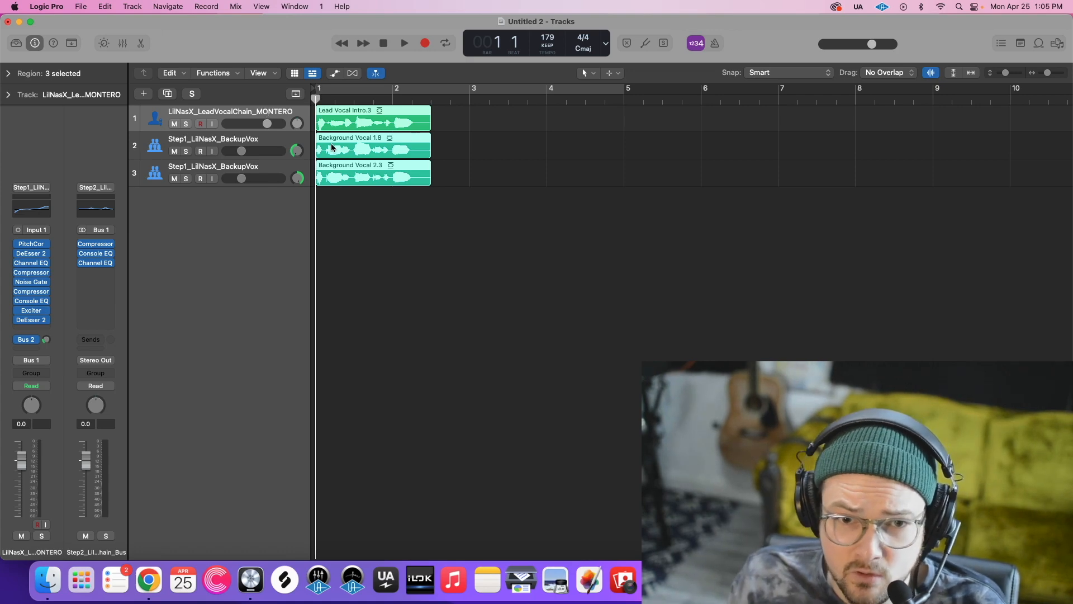
Check the two backup vocal tracks' channel strips once more, then the lead vocal track's.
click(242, 139)
click(223, 167)
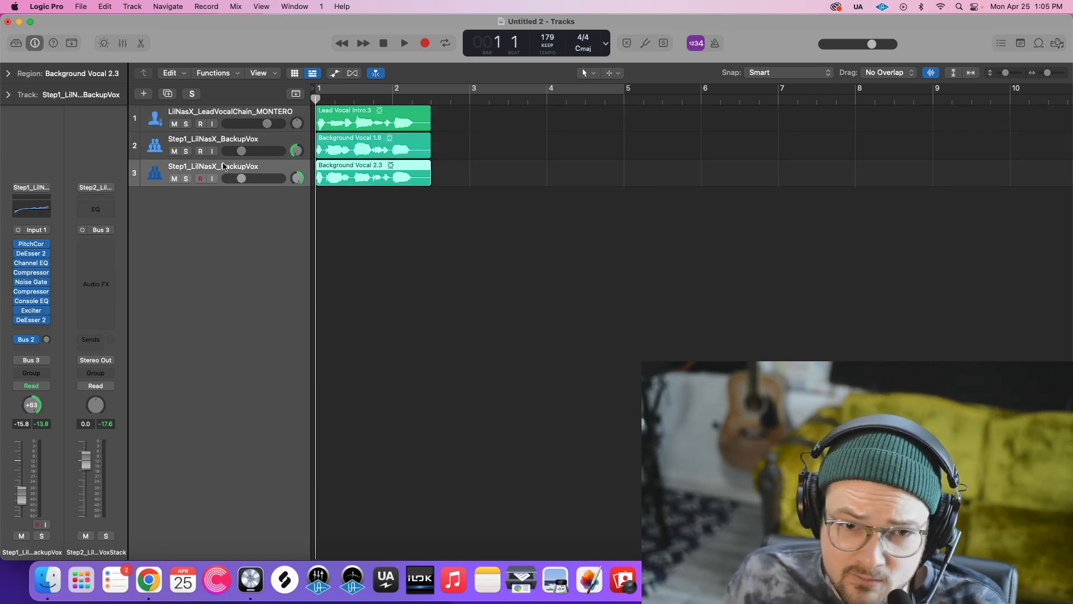
click(241, 140)
click(240, 115)
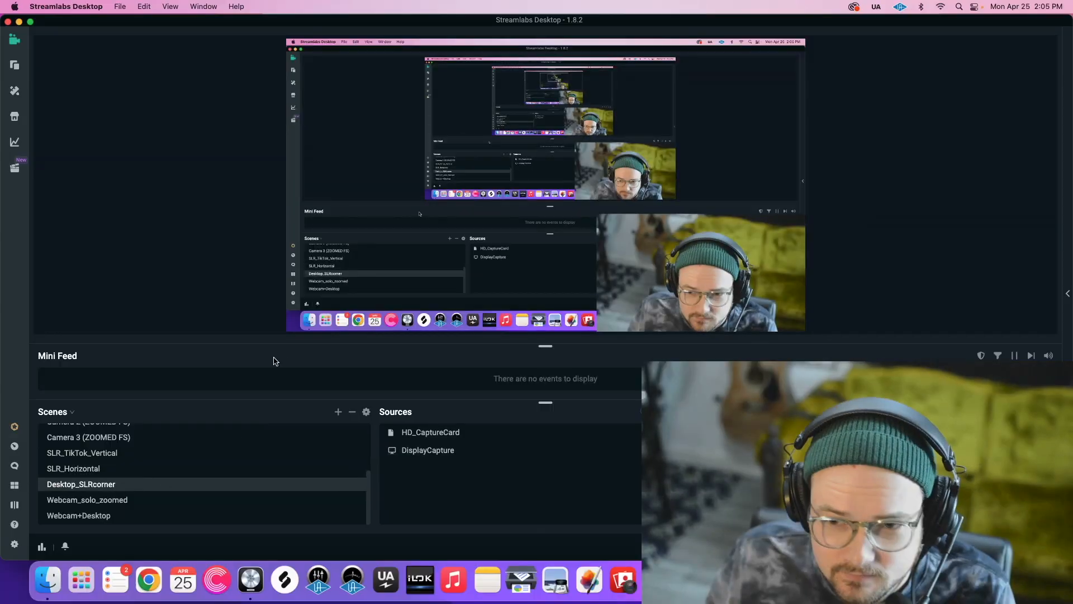
Switch from Streamlabs Desktop to Logic Pro and open the project chooser for creating a project from a template.
key(ctrl+Left)
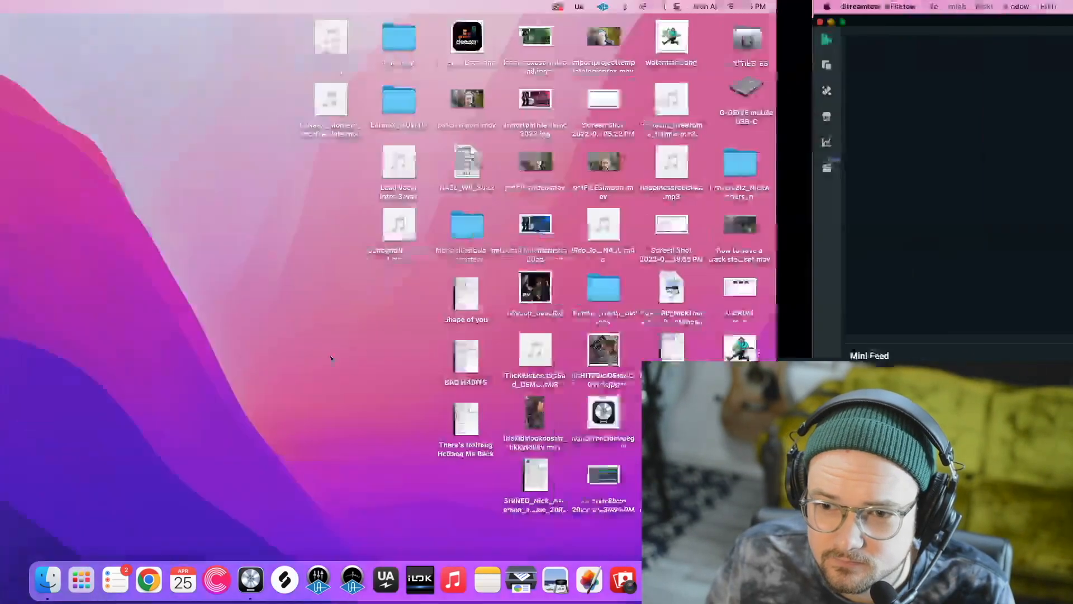
click(251, 580)
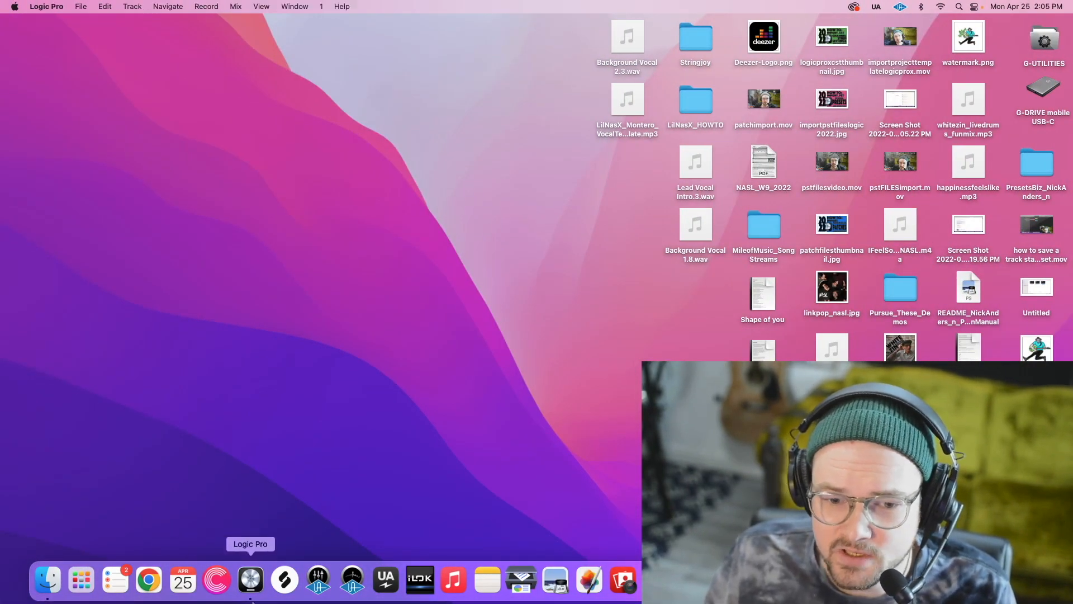
click(81, 7)
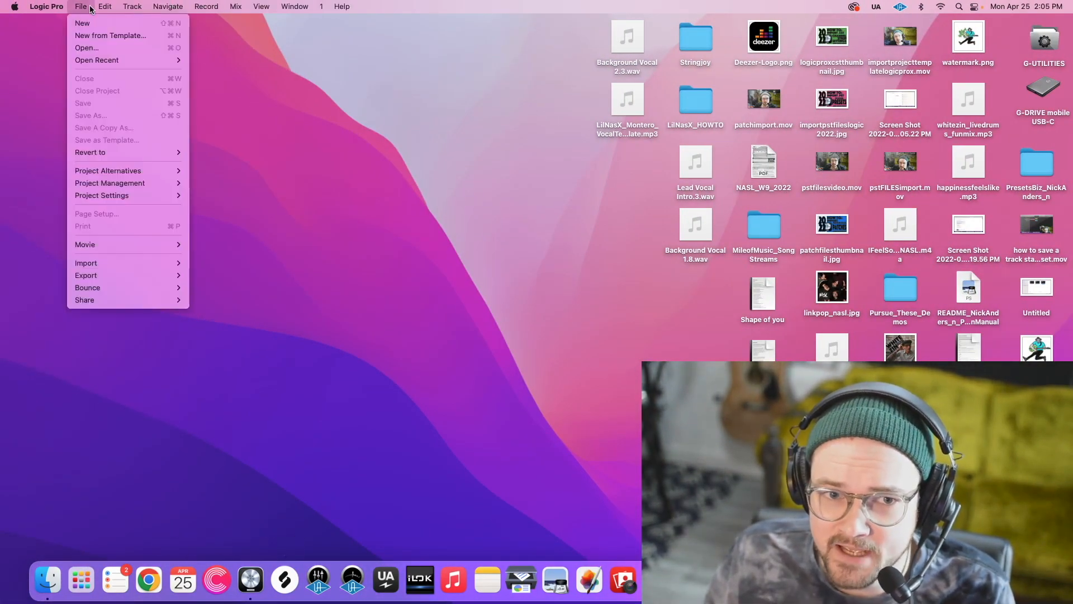
click(95, 35)
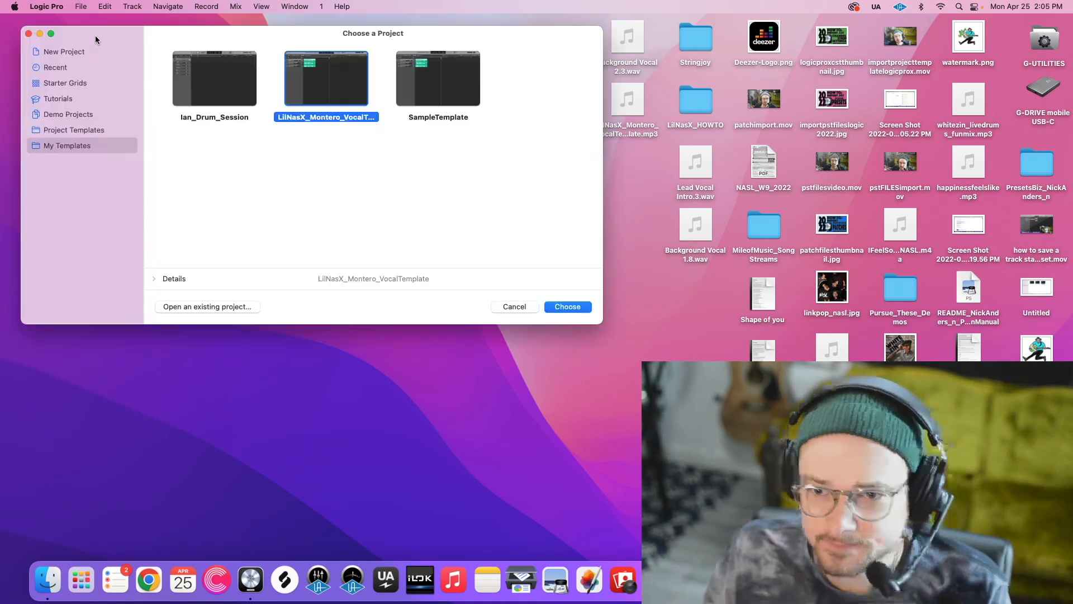
Open the Lil Nas X - MONTERO demo project, the standard version rather than Spatial Audio.
click(76, 116)
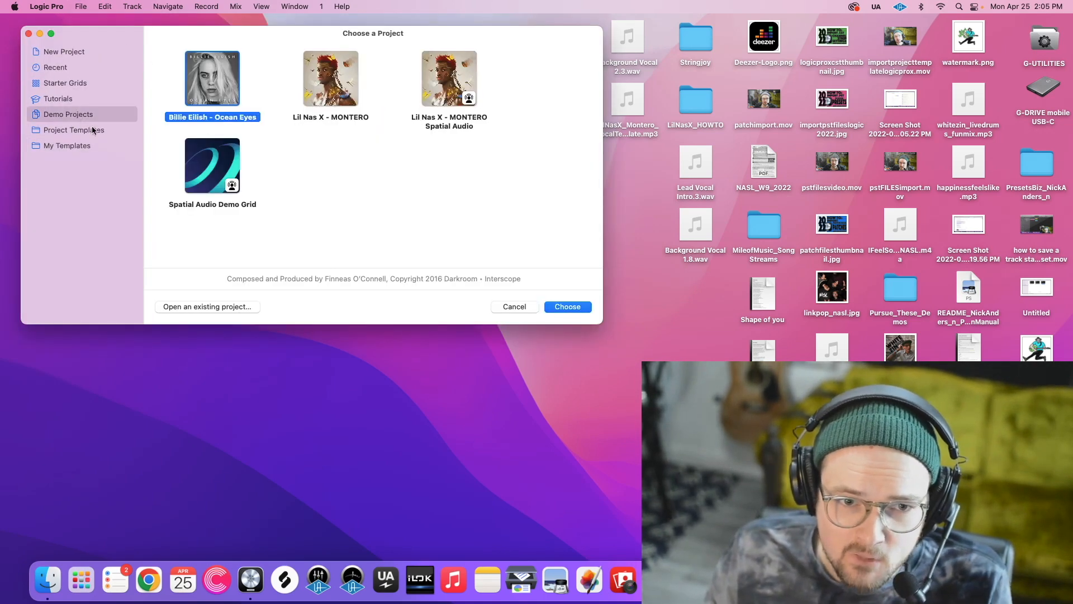
click(333, 119)
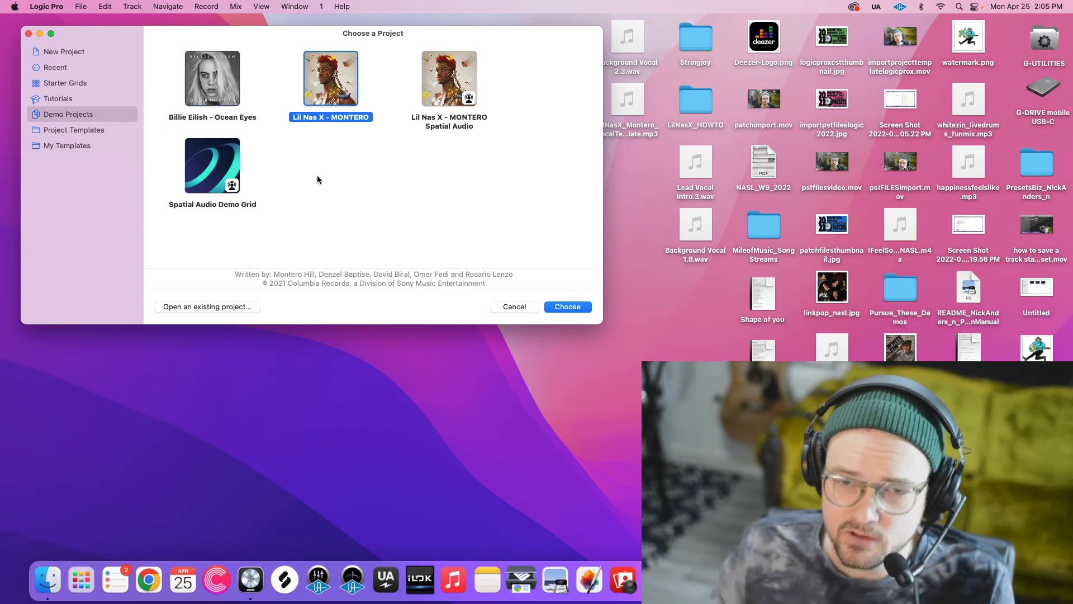
mouse_move(426, 71)
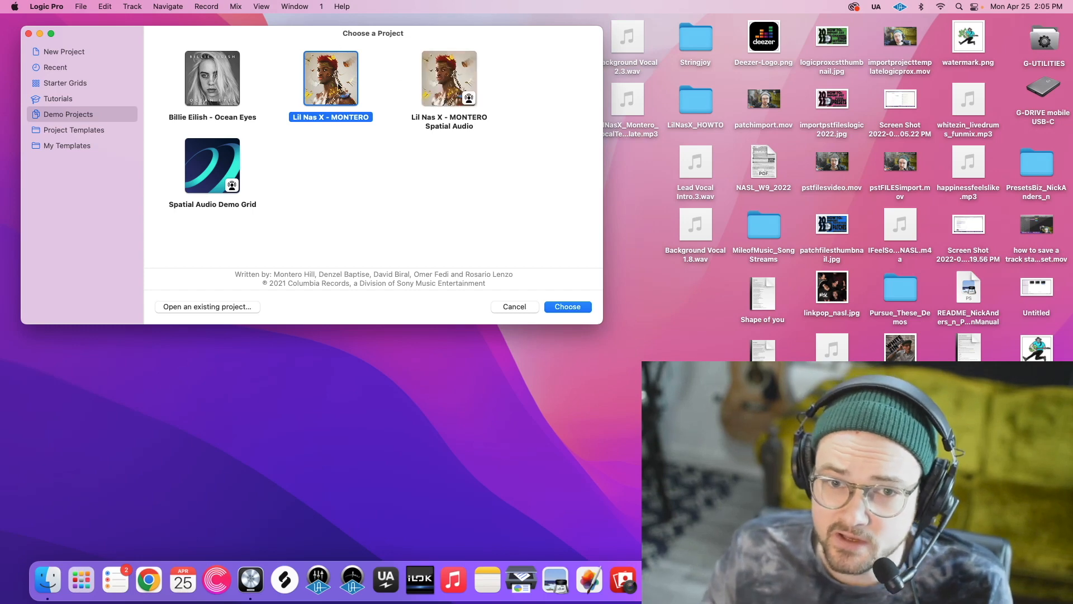
mouse_move(435, 137)
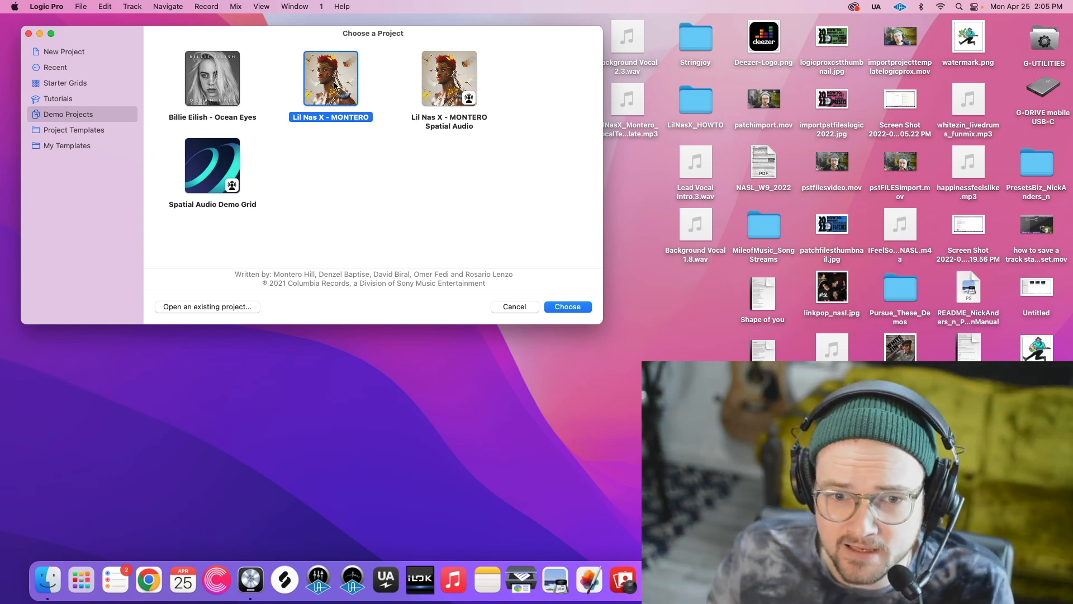
click(569, 307)
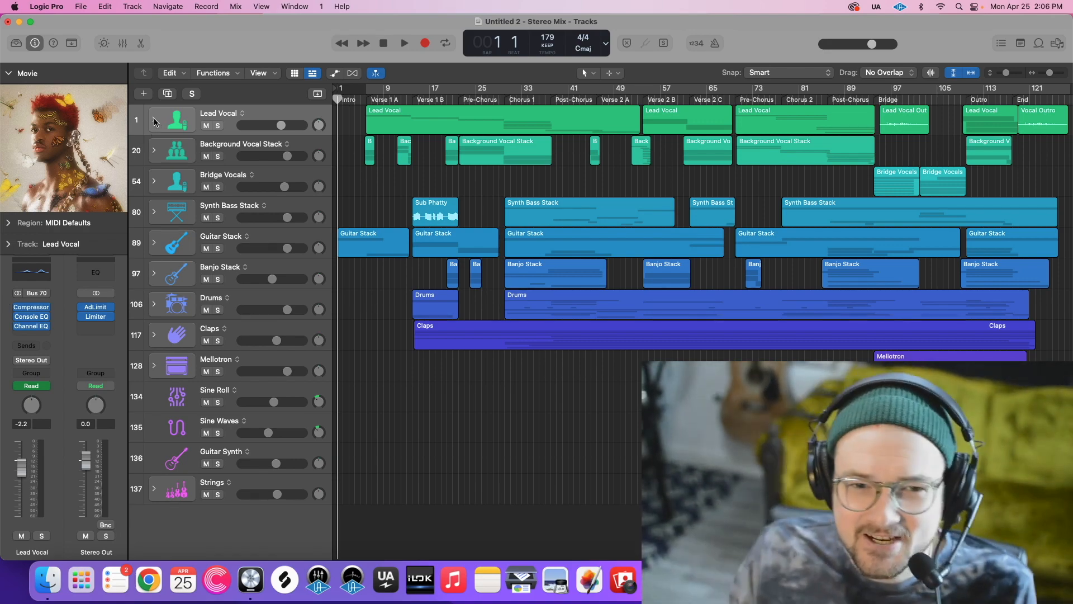
Expand the Lead Vocal track stack to show its individual lead vocal tracks.
click(154, 120)
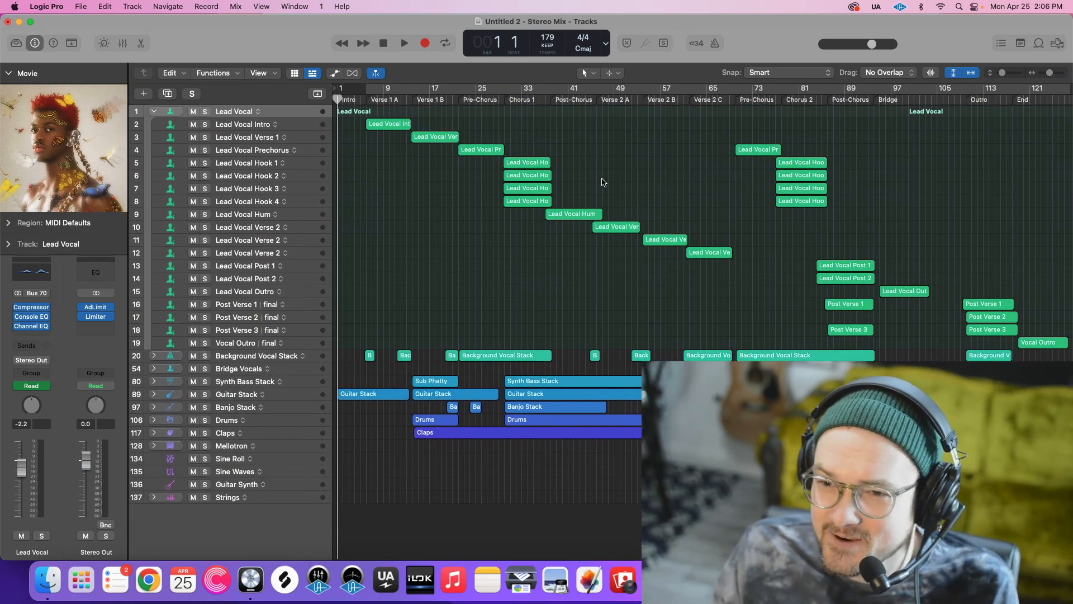
click(154, 111)
click(154, 119)
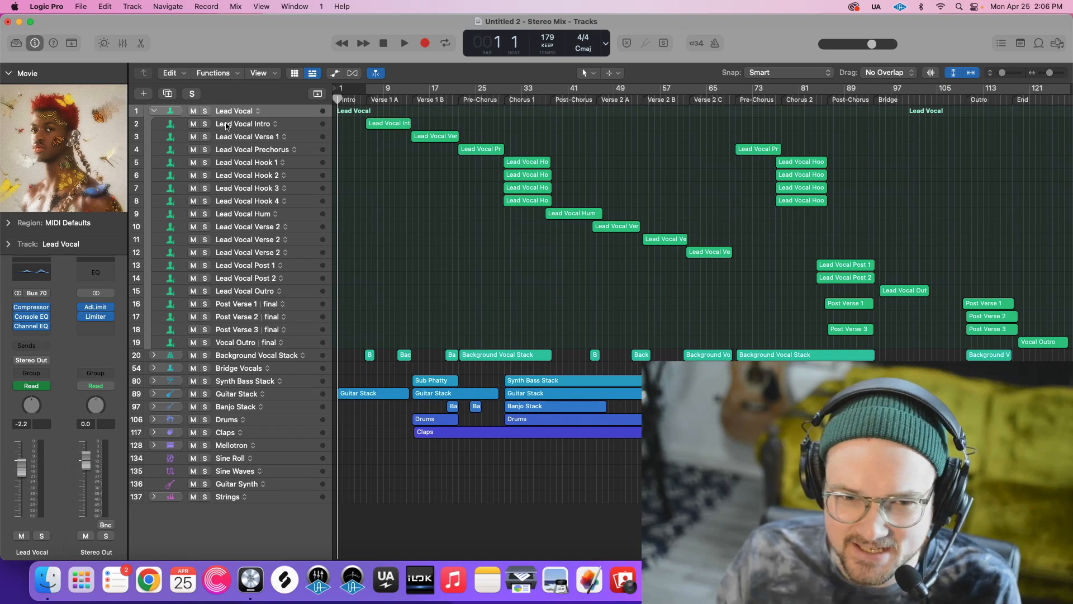
Select the Lead Vocal Intro track, place the playhead at bar 6 and examine the lead vocal channel strips in the mixer.
click(227, 126)
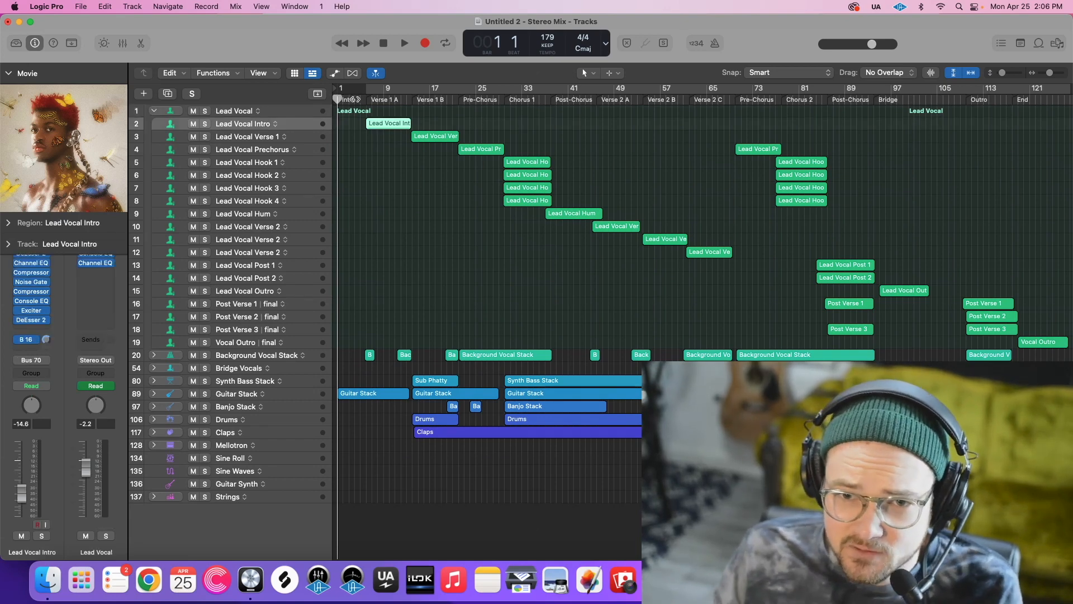
click(368, 100)
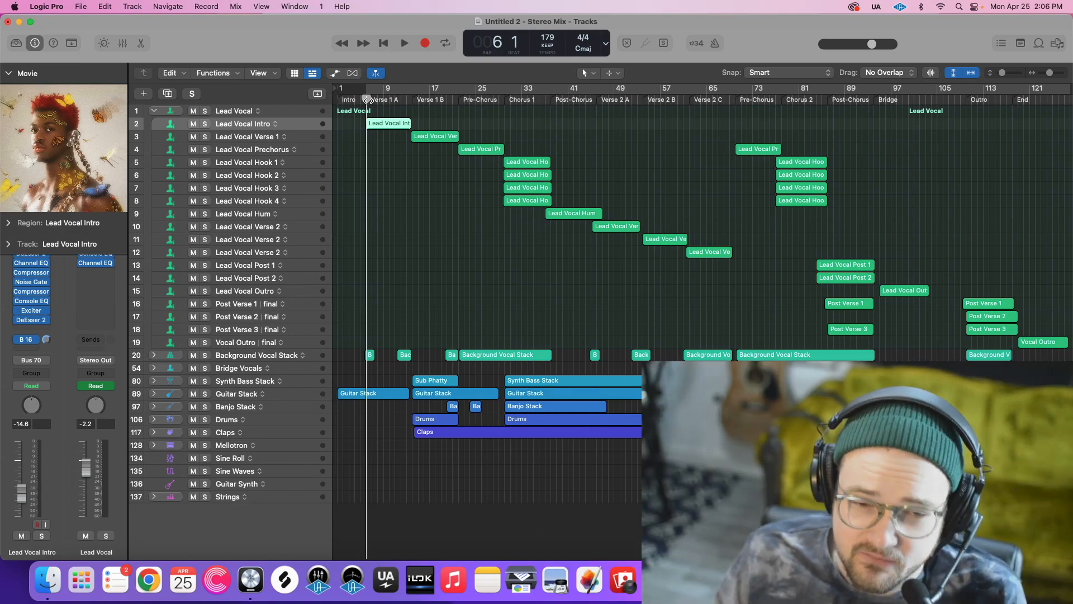
click(122, 44)
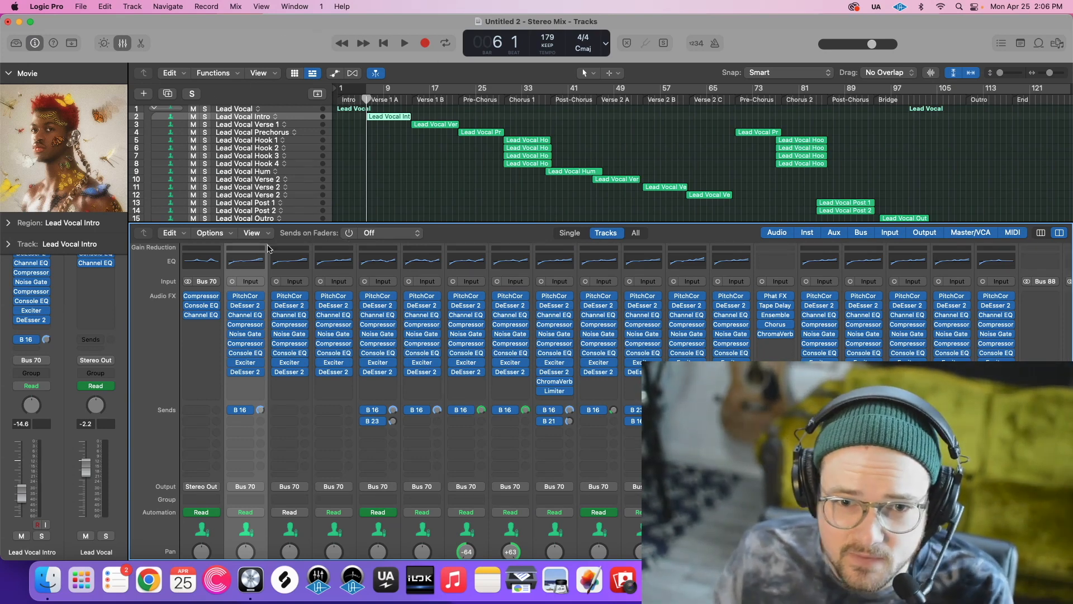
click(123, 43)
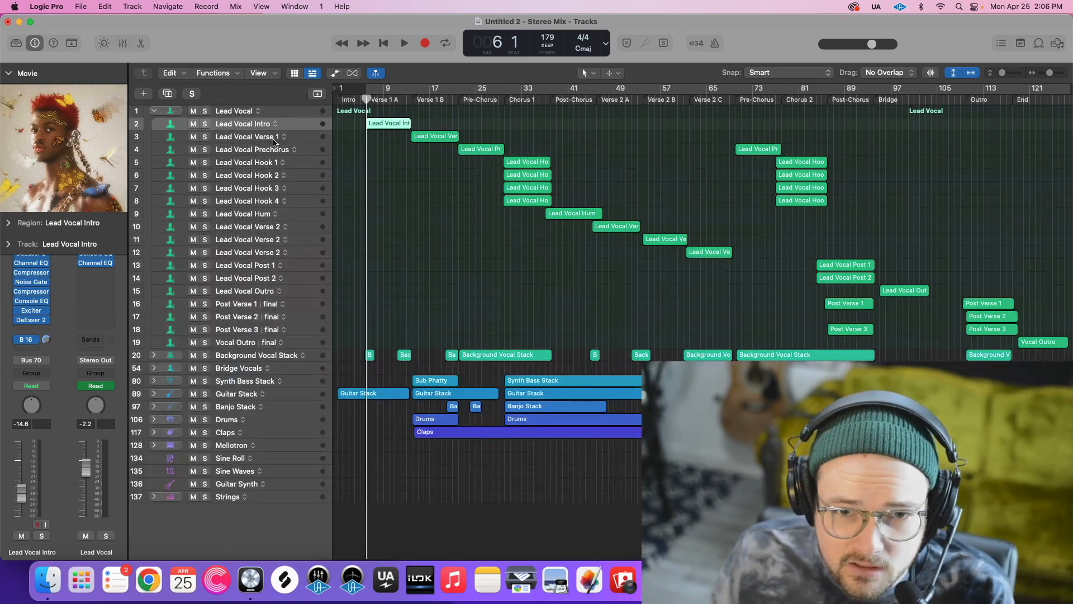
Enlarge the tracks, then solo the Lead Vocal Intro track and play a short passage from bar 6.
drag(1003, 73, 1007, 73)
scroll(266, 157, up, 1)
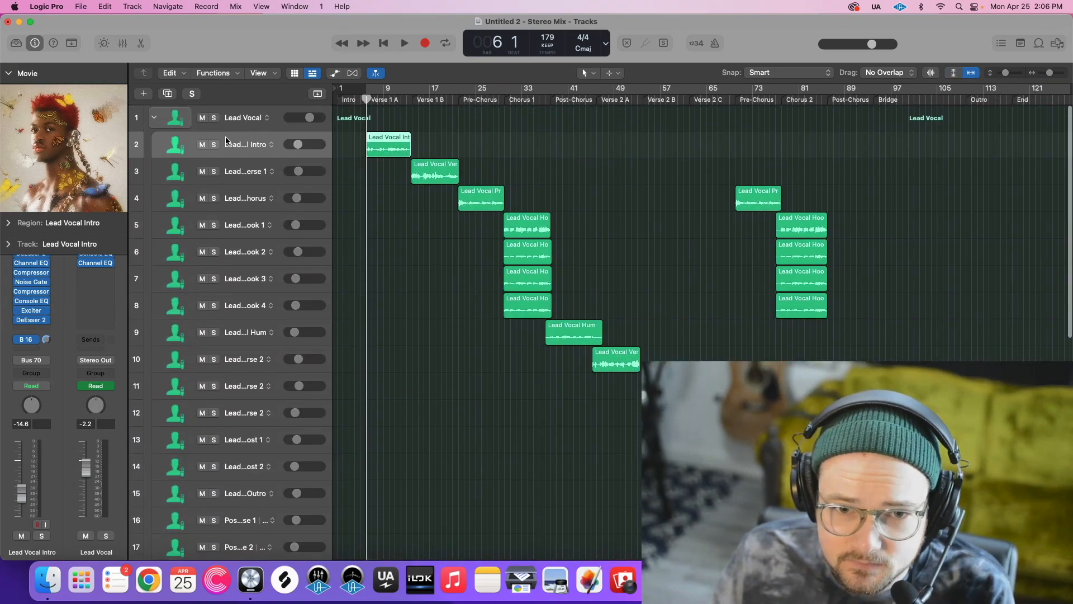
click(214, 146)
key(space)
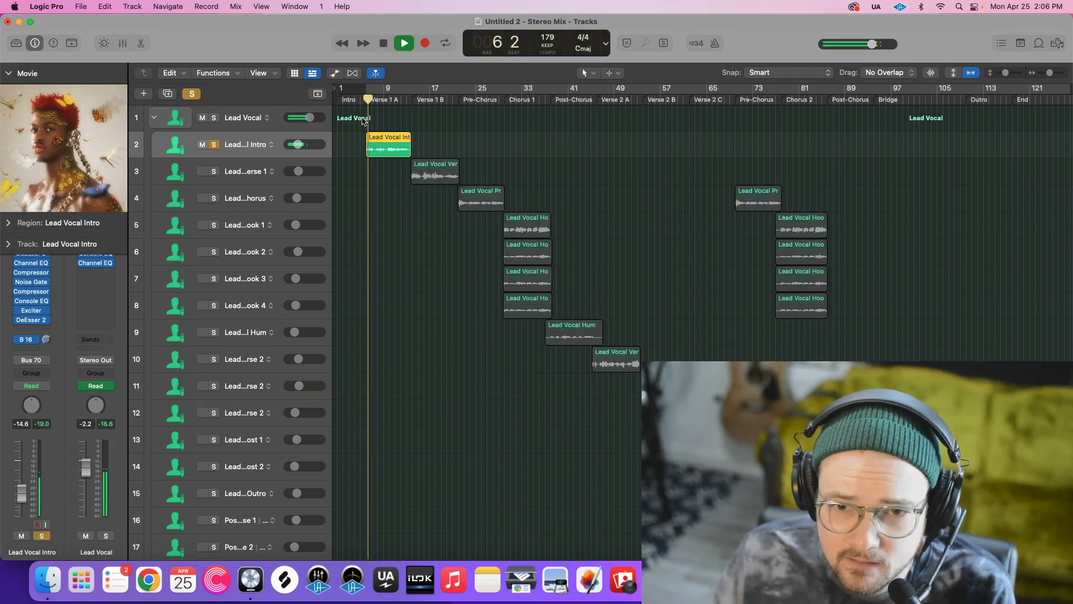
key(space)
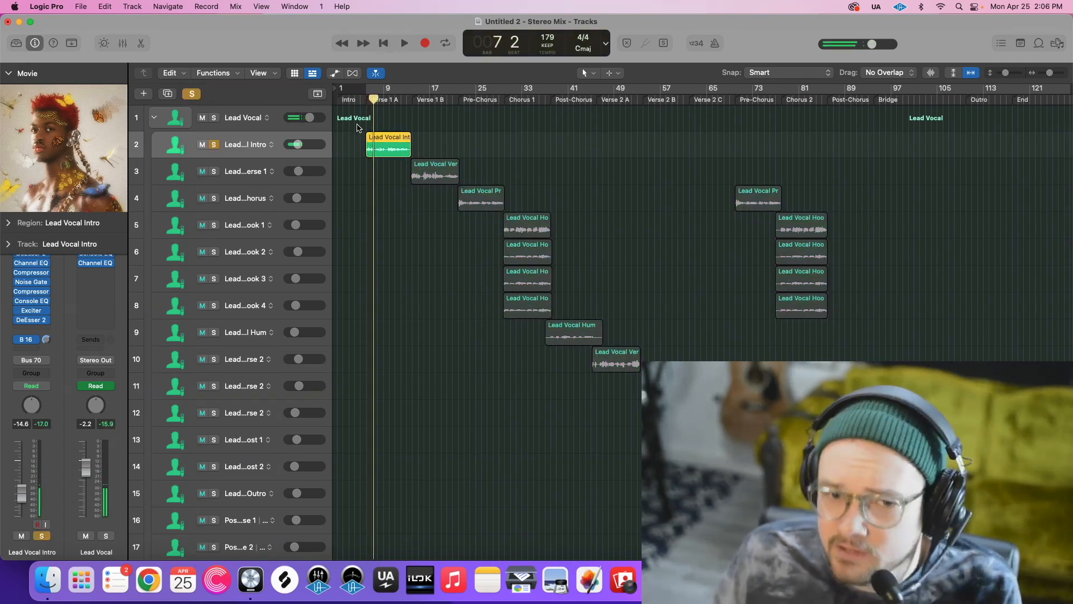
Select and solo the first Lead Vocal Verse 1 track and play a short passage from within its region.
click(262, 175)
click(214, 171)
click(418, 98)
key(space)
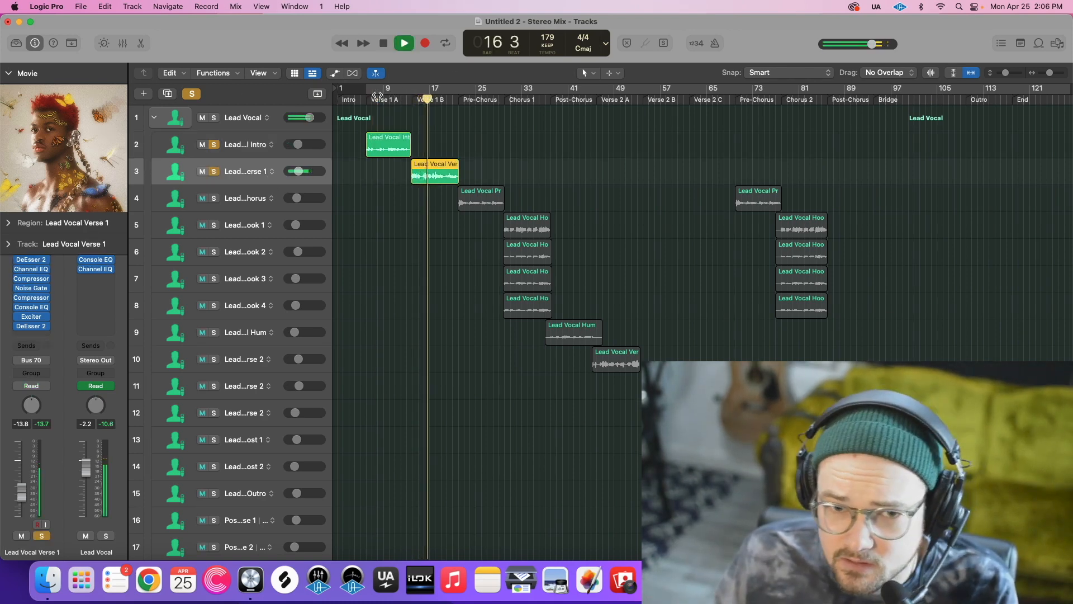
key(space)
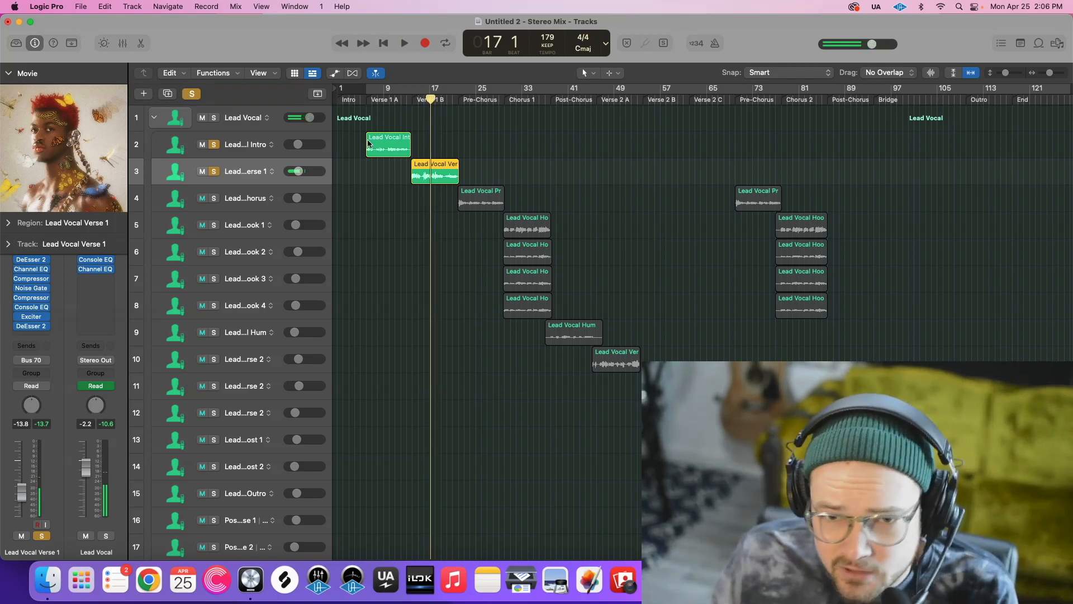
Select the Lead Vocal Intro track again and turn off solo on all tracks.
click(214, 144)
click(214, 171)
click(232, 144)
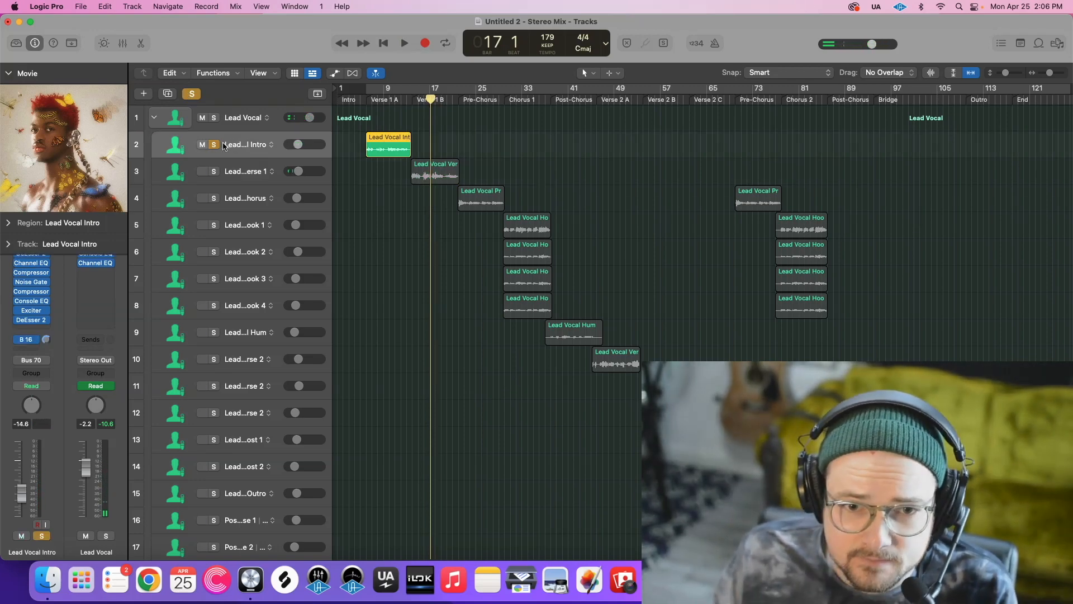
click(192, 93)
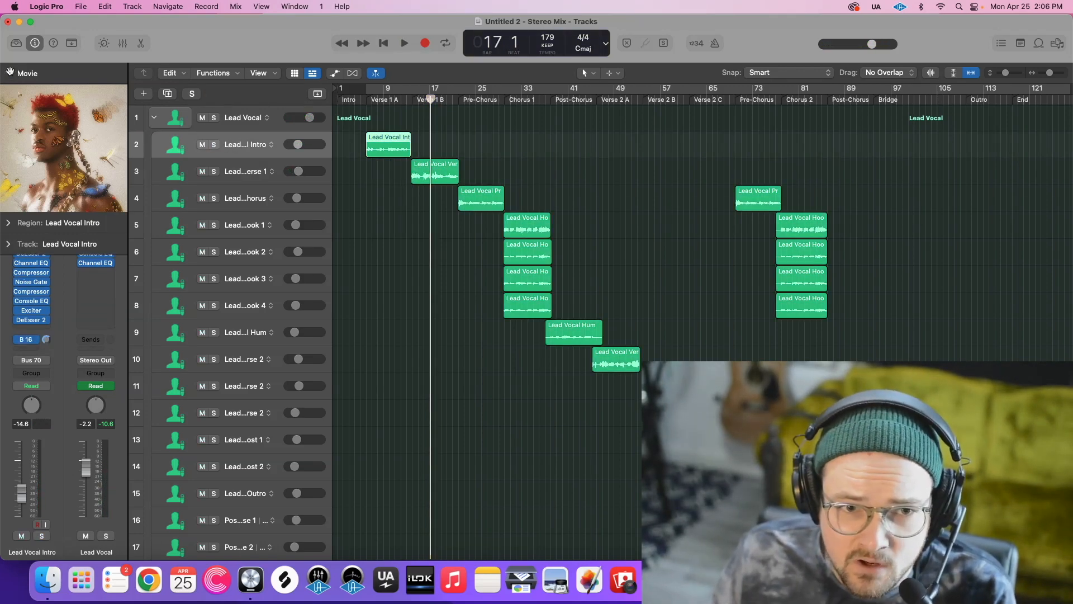
Collapse the Movie section and view the channel strip setting commands for the Lead Vocal Intro track.
click(9, 73)
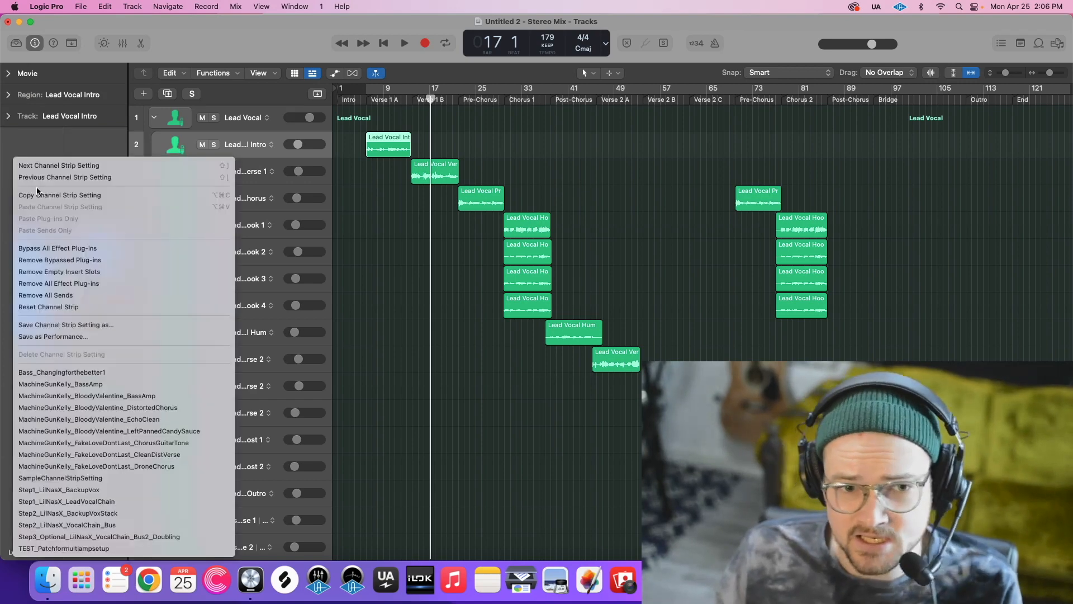
click(37, 190)
click(36, 148)
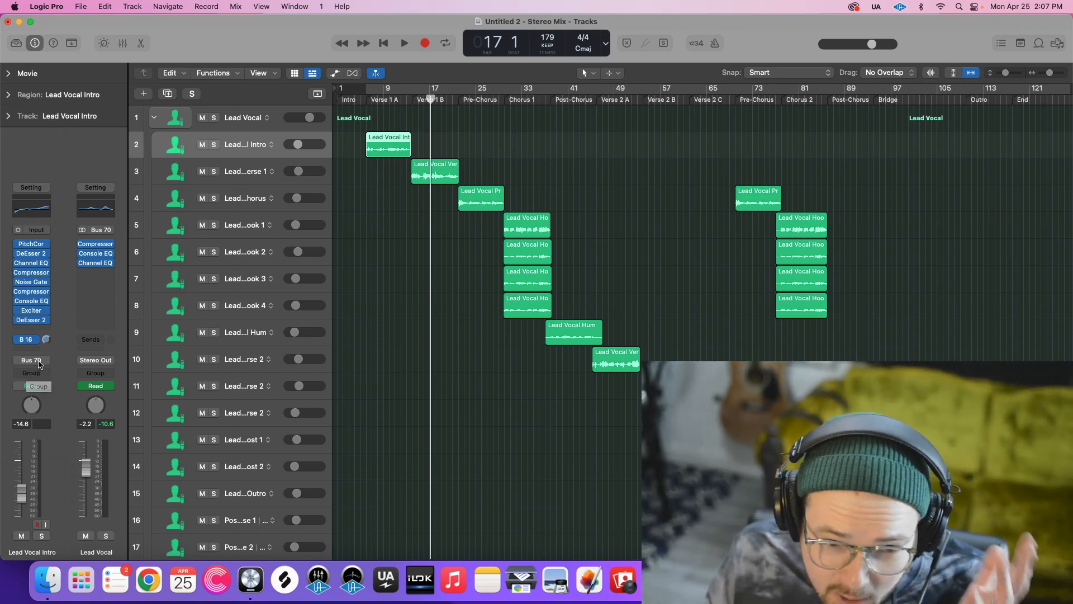
Examine the output routing options of the Lead Vocal Intro channel strip without changing the Bus 70 output.
click(39, 362)
mouse_move(56, 397)
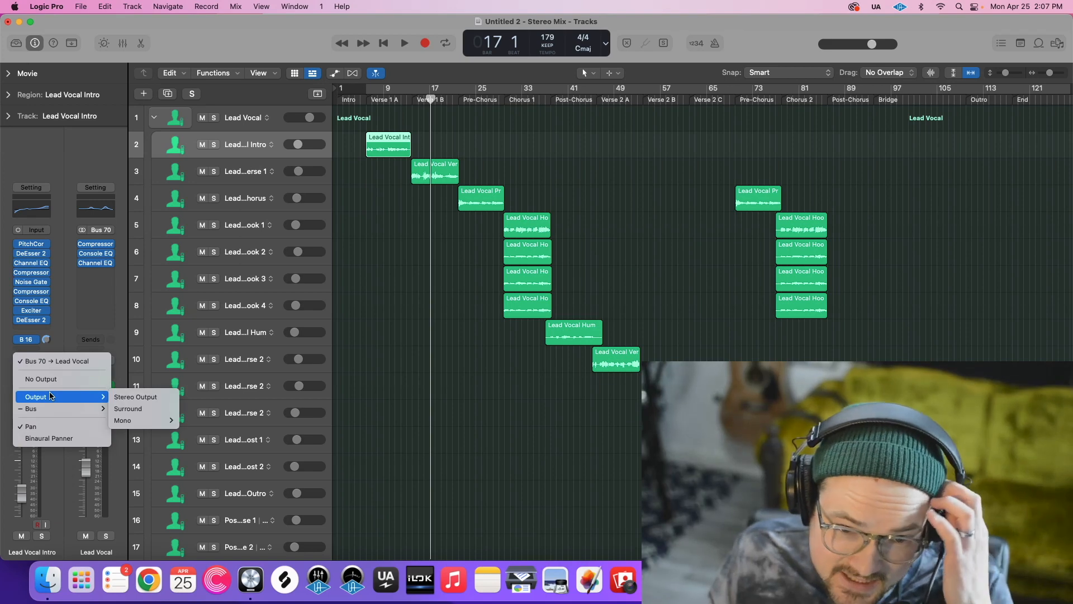
click(60, 313)
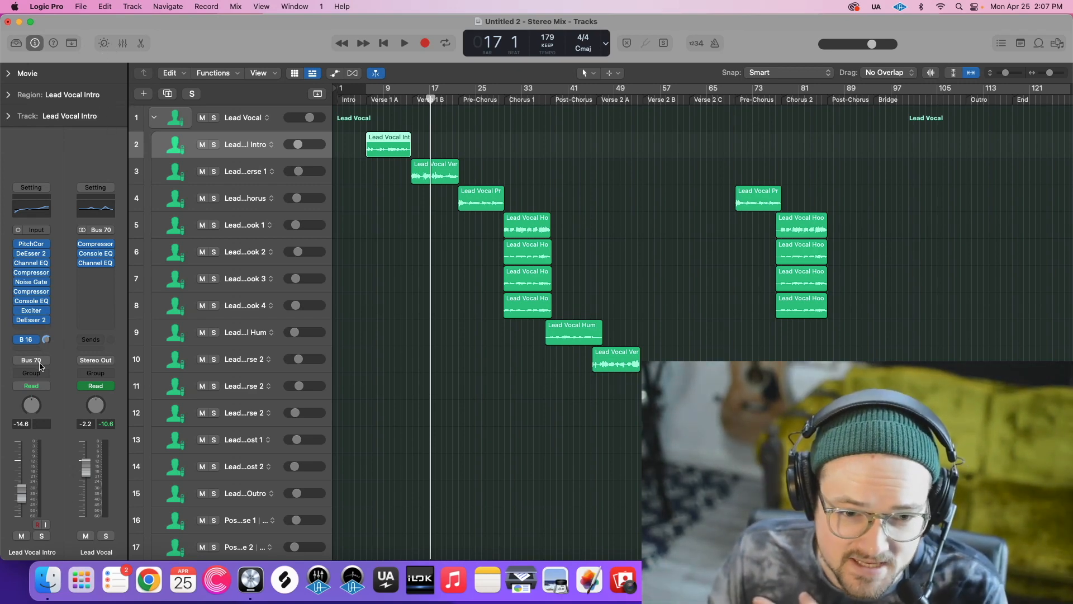
mouse_move(18, 275)
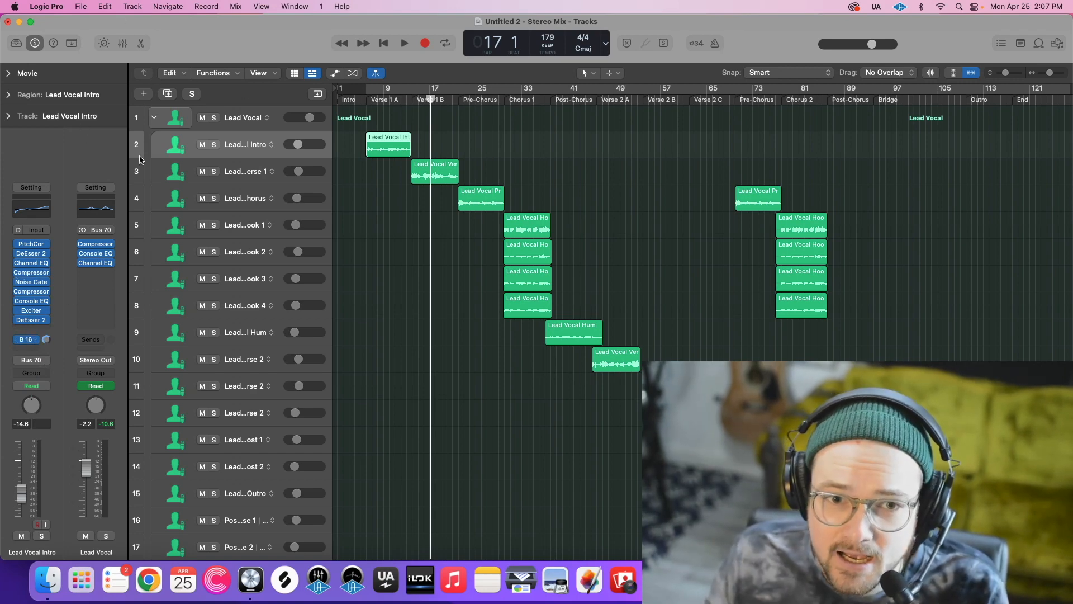
Show the mixer, review the sends and outputs across the channel strips, and select the Lead Vocal stack's strip.
click(123, 44)
scroll(232, 412, down, 2)
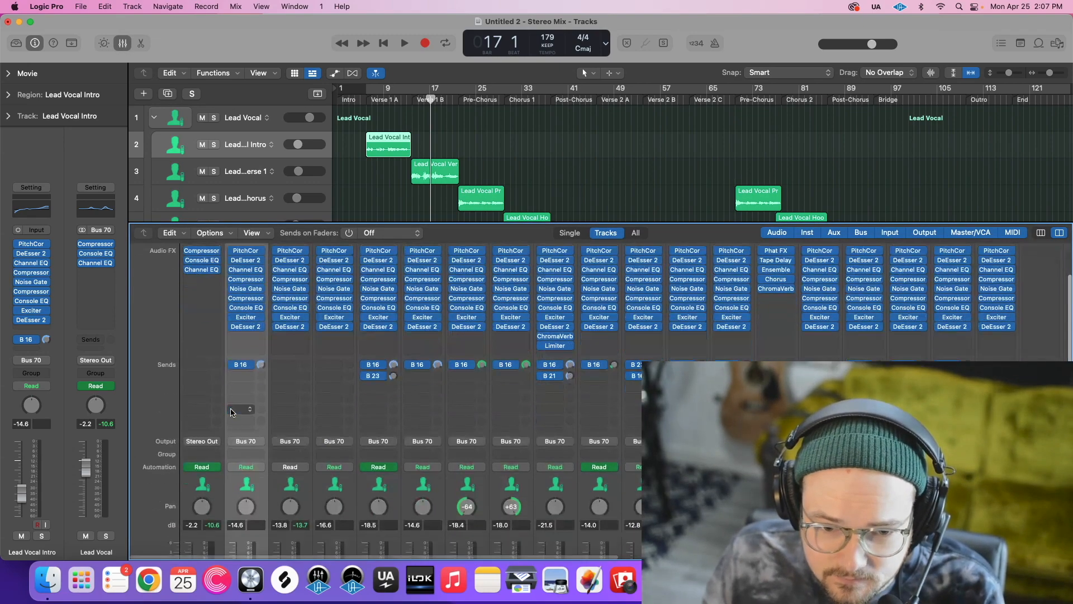
scroll(231, 412, down, 4)
scroll(279, 403, right, 5)
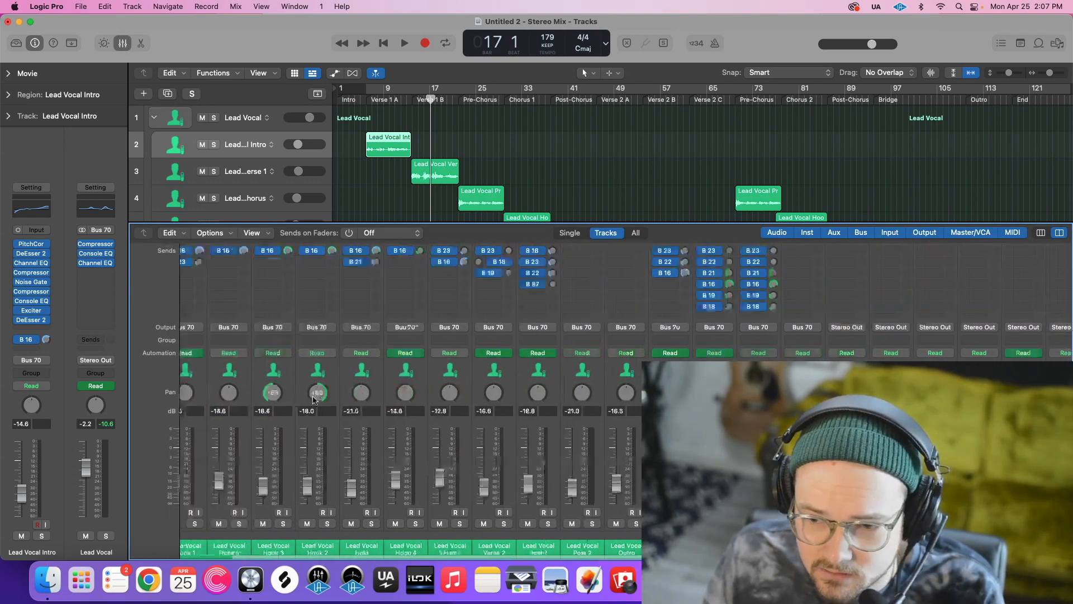
scroll(315, 399, right, 10)
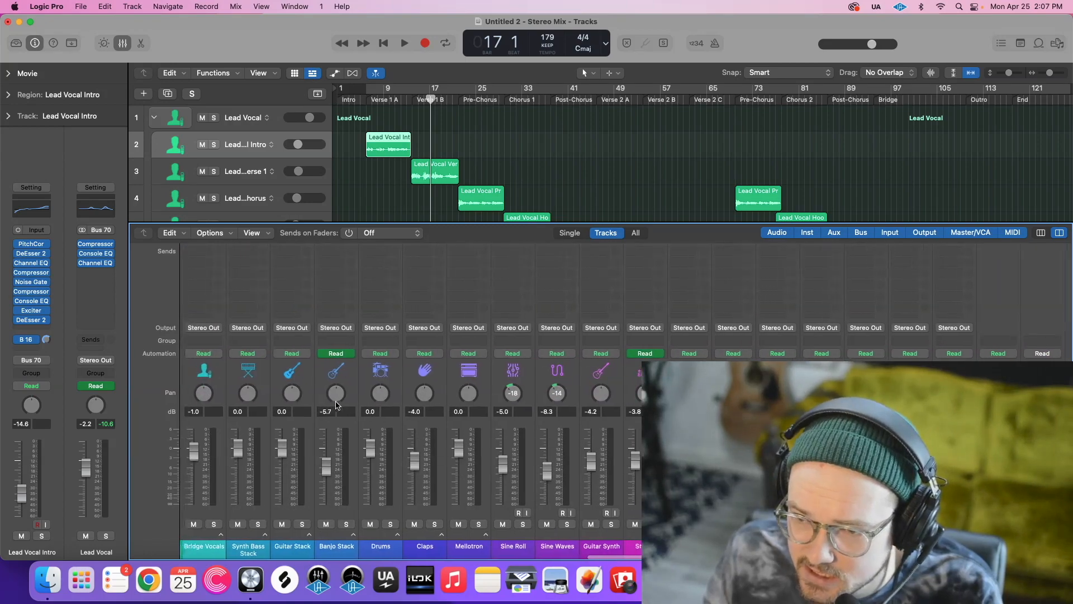
scroll(336, 405, left, 12)
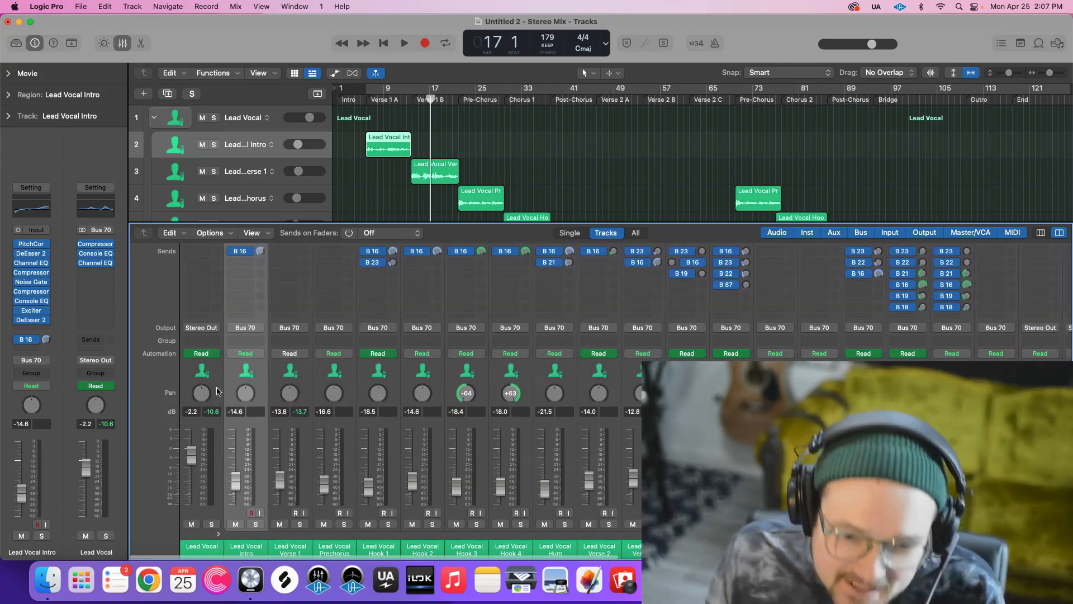
click(218, 392)
scroll(215, 414, up, 5)
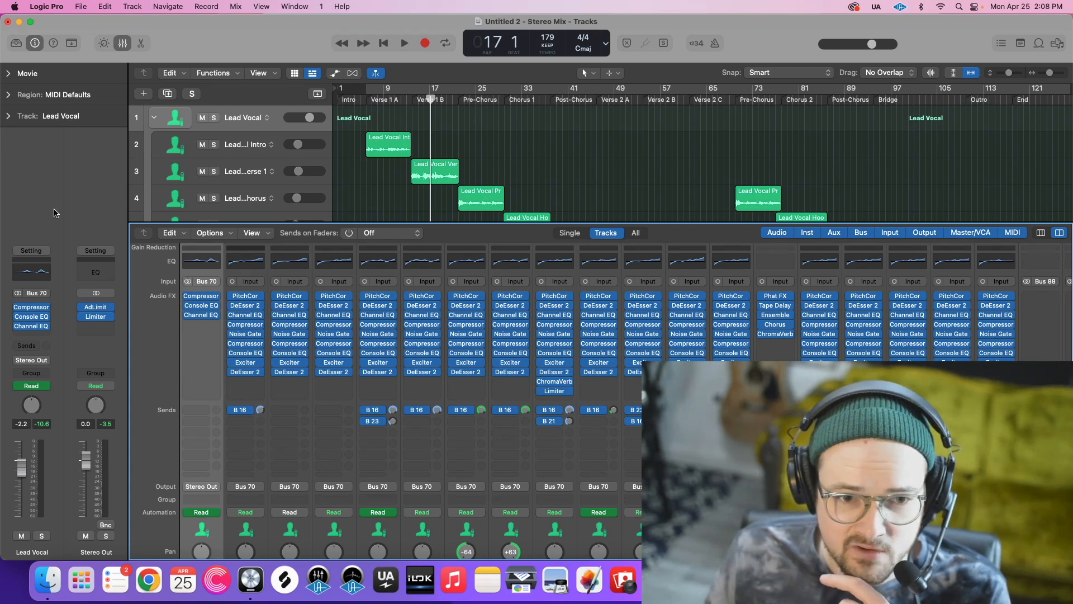
Try to save the Lead Vocal stack's channel strip setting as Step2_LilNasX_VocalChain_Bus in the Bus folder.
click(31, 251)
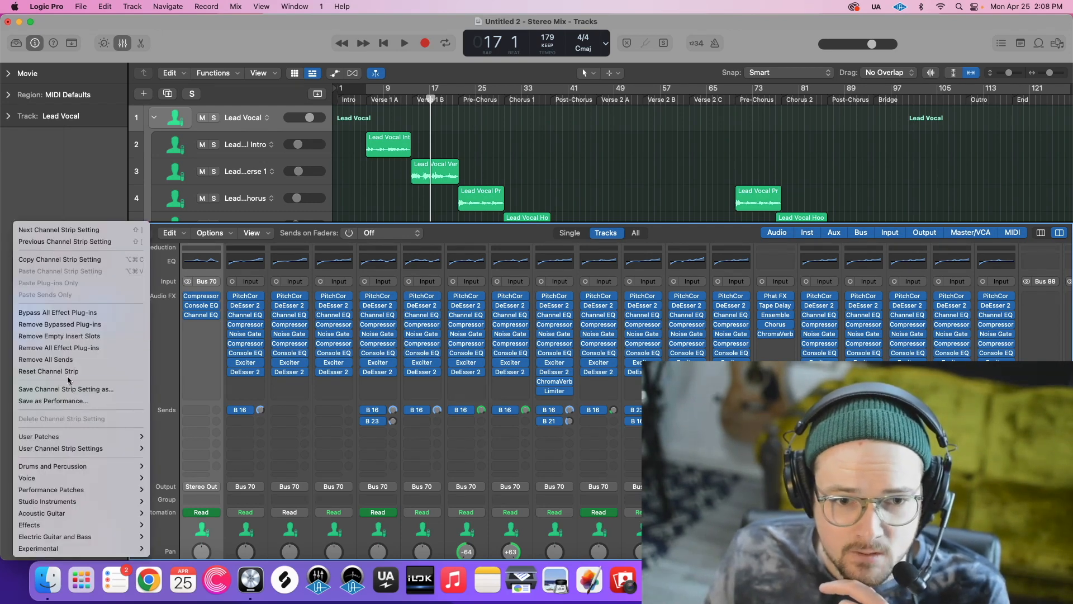
click(106, 391)
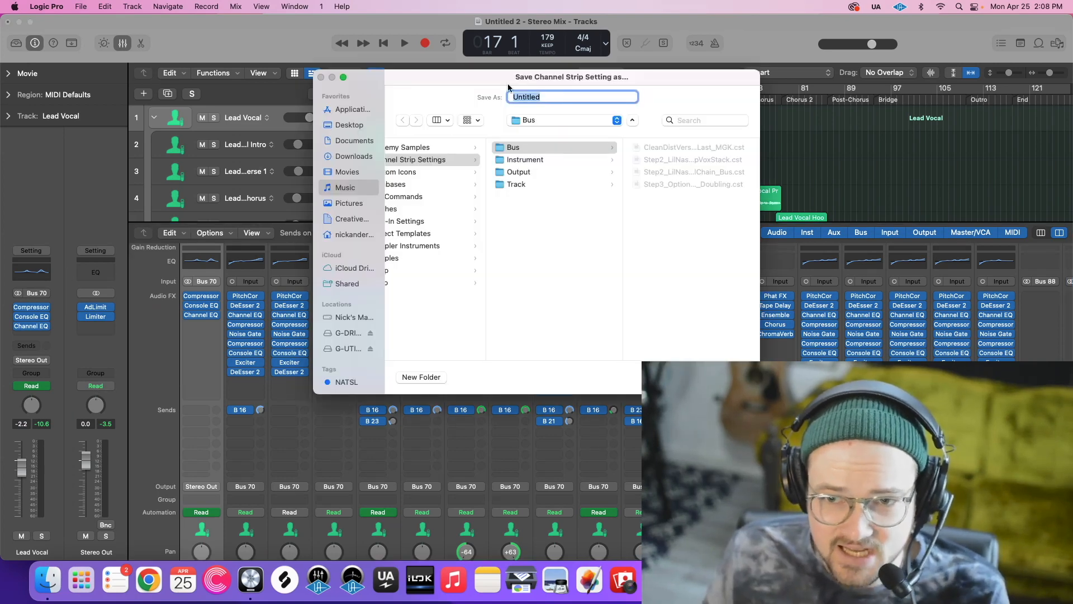
drag(511, 84, 469, 114)
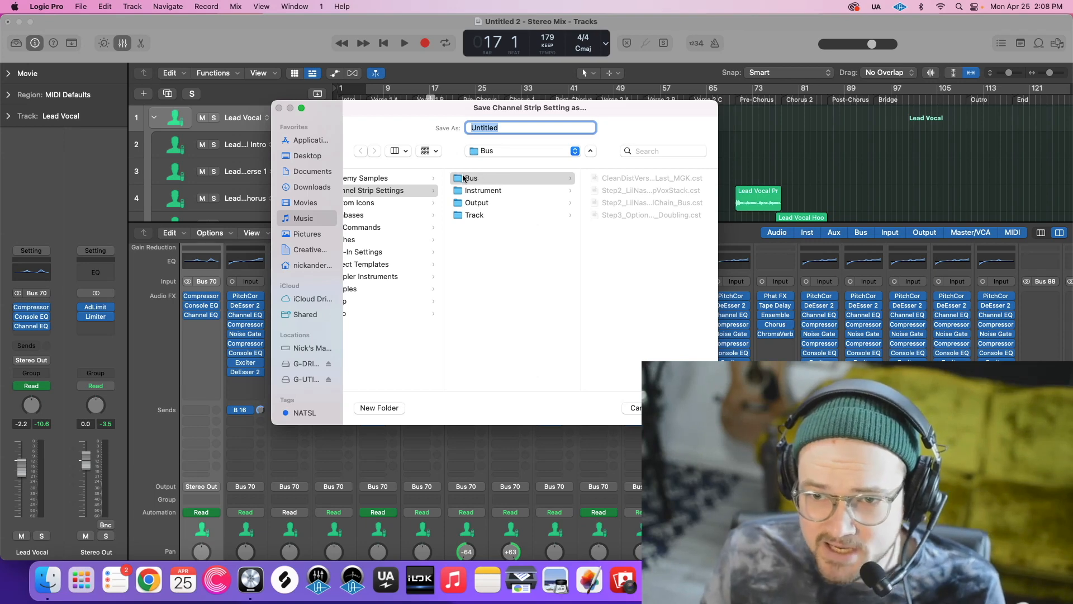
click(636, 202)
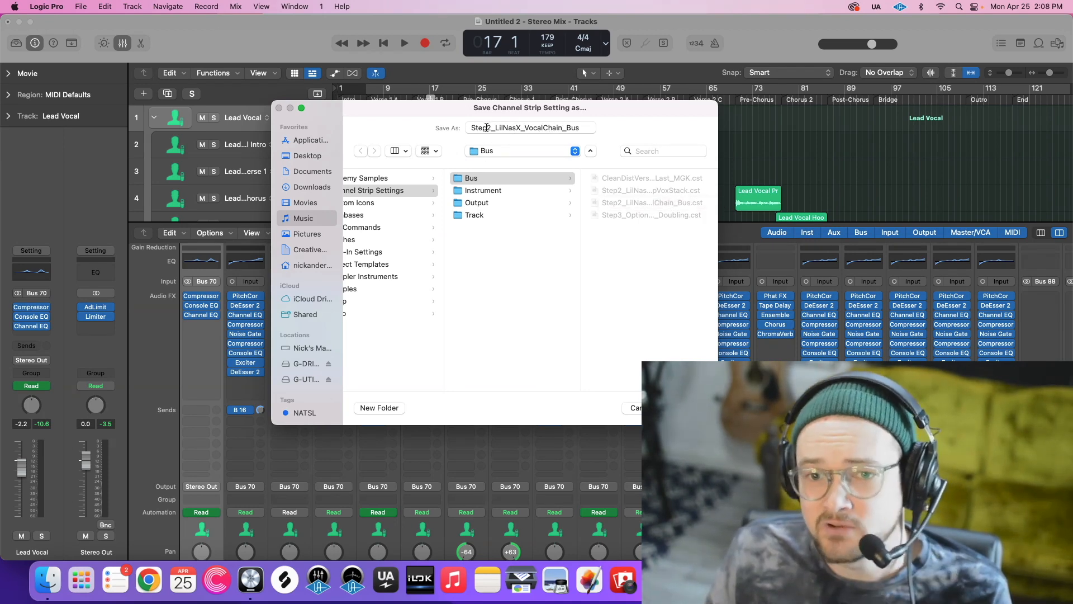
drag(491, 128, 458, 128)
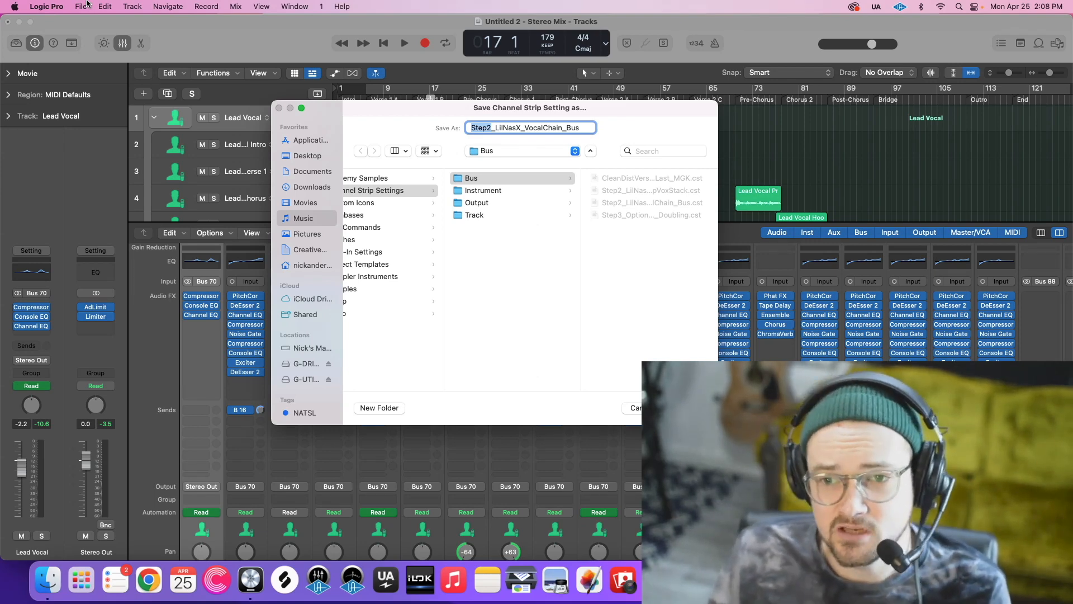
click(632, 409)
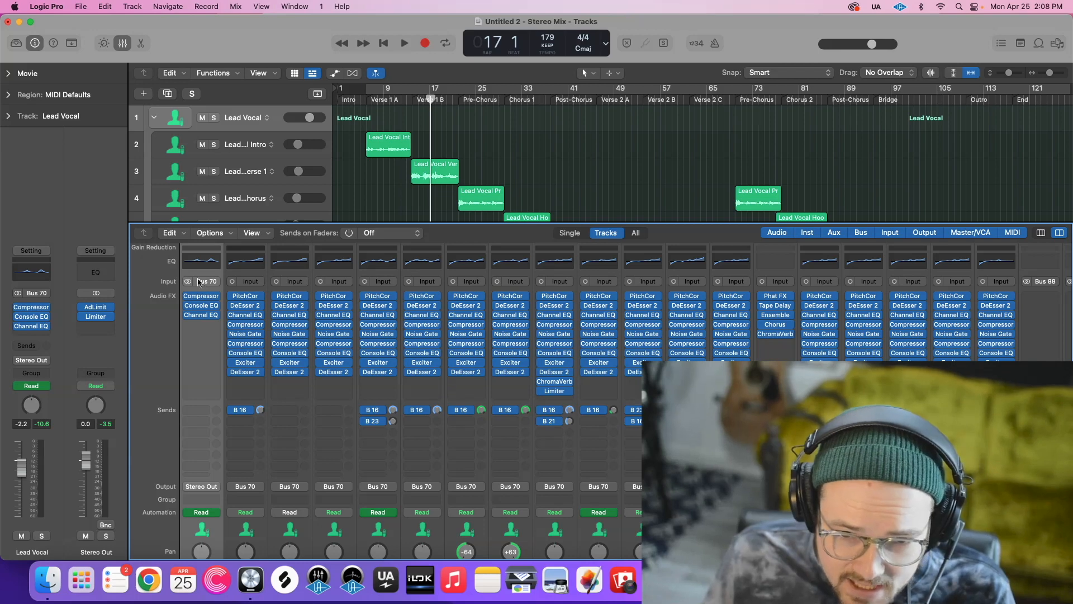
Select the Lead Vocal Intro track, then locate and select the Bus 16 aux channel strip that receives its send.
click(248, 143)
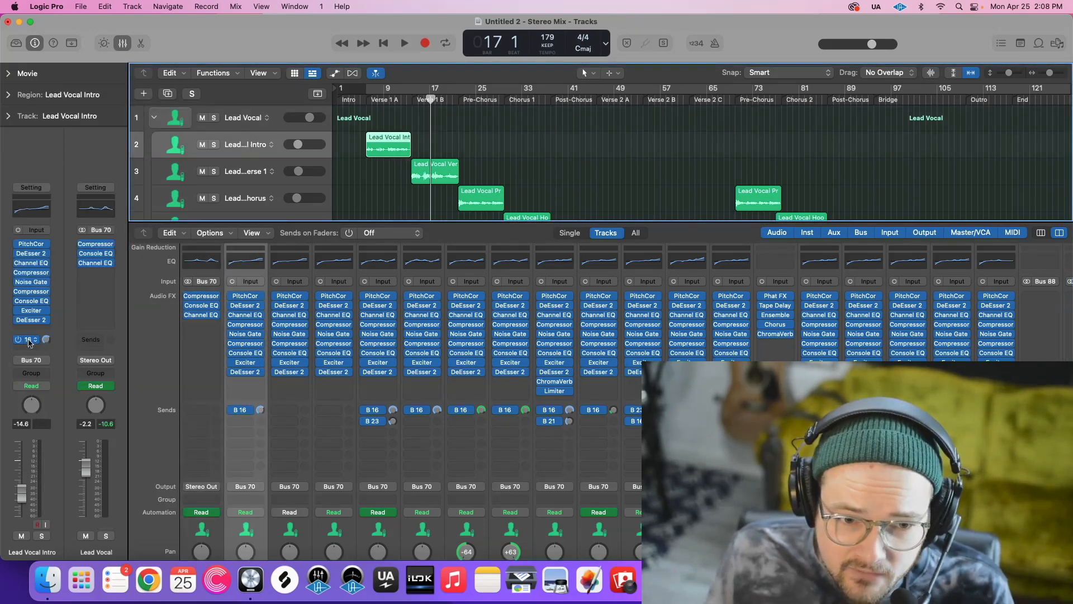
scroll(859, 348, right, 6)
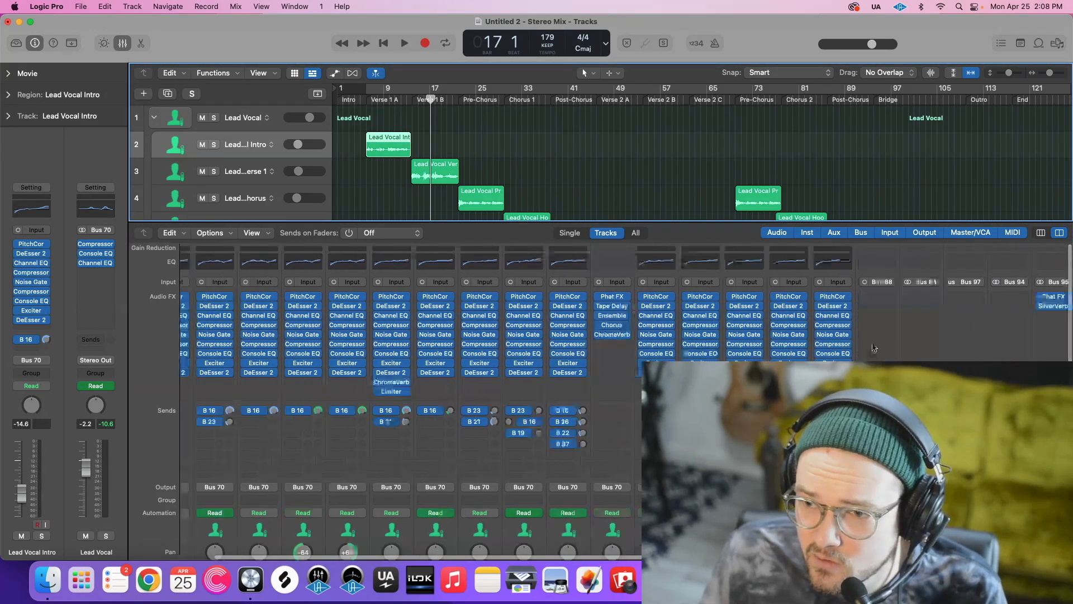
scroll(860, 348, right, 9)
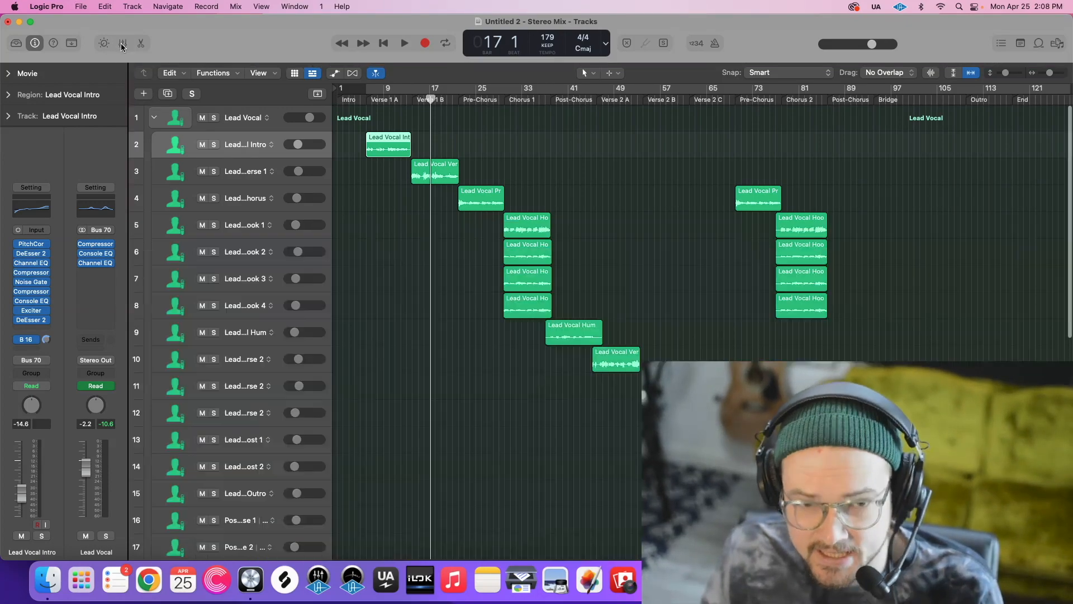
click(123, 43)
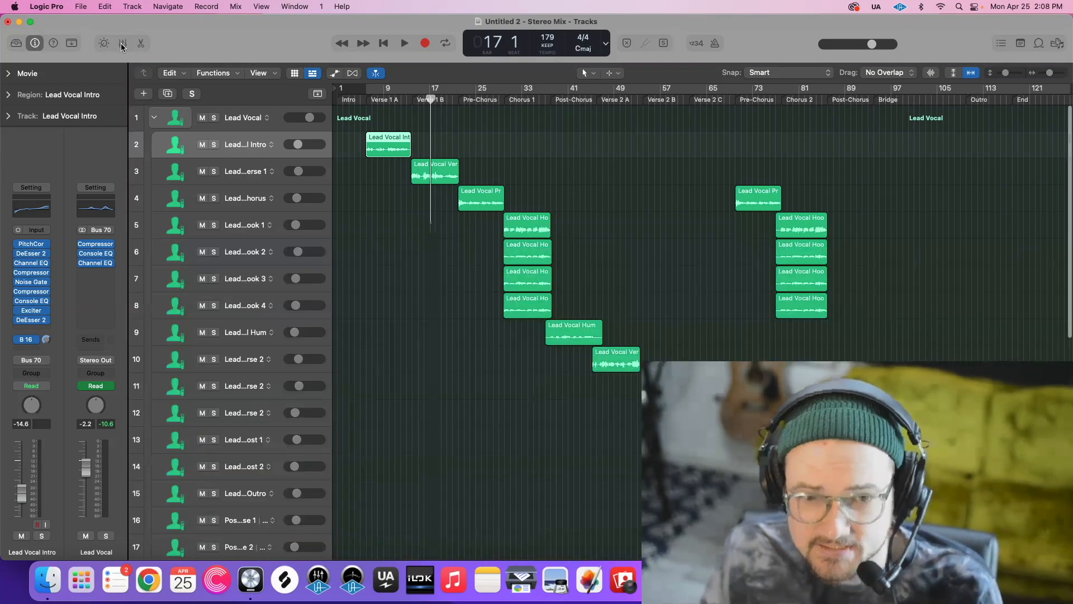
click(122, 43)
scroll(706, 316, right, 19)
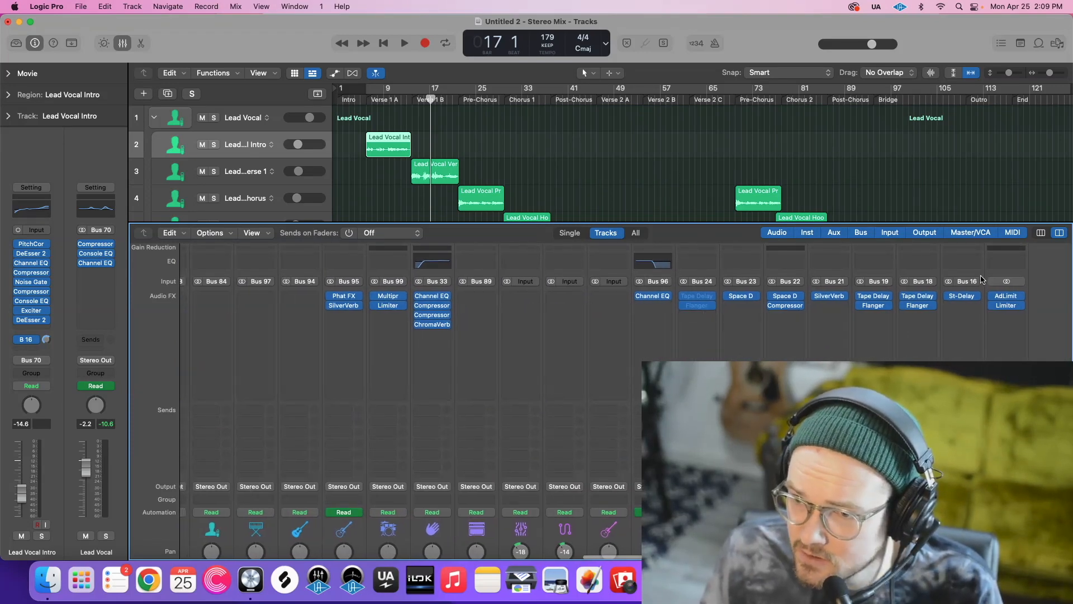
click(978, 277)
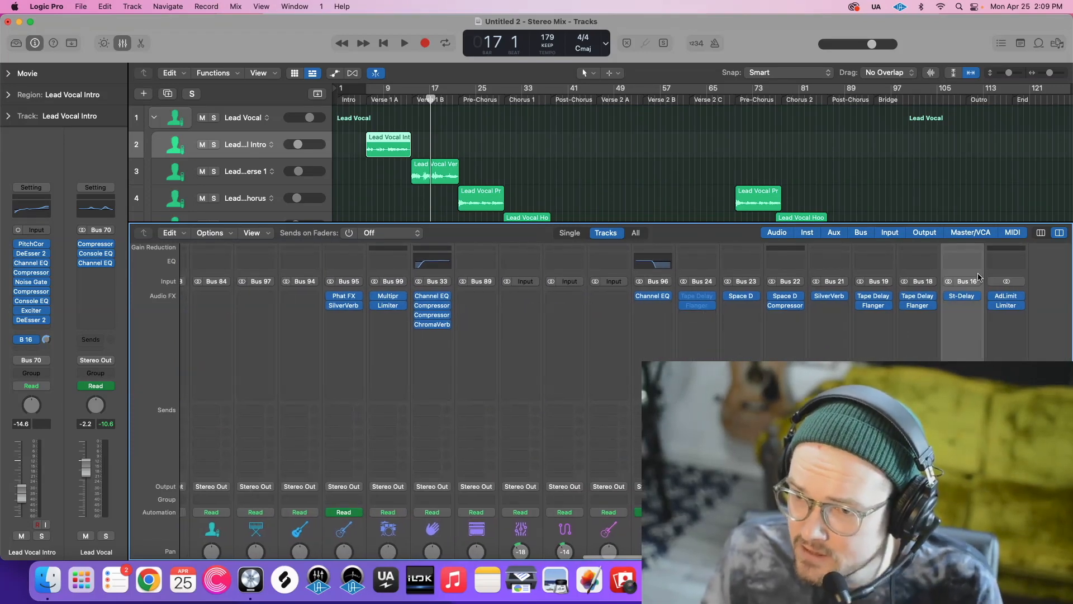
Examine the left and right delay settings of the Stereo Delay plug-in on the Bus 16 aux channel strip.
click(961, 299)
drag(572, 163, 518, 101)
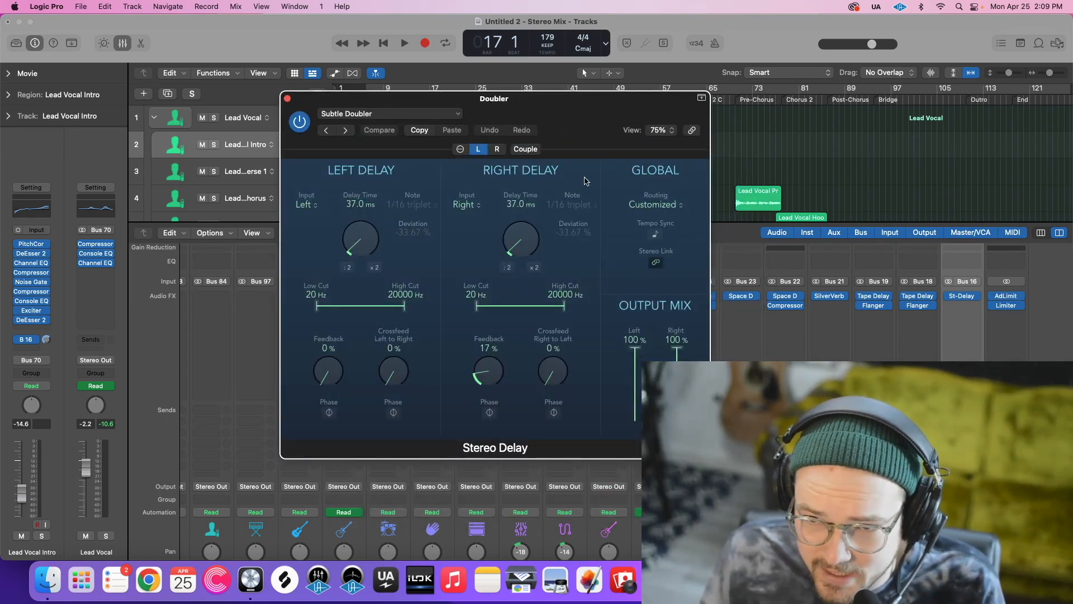
drag(522, 105, 556, 135)
click(497, 194)
click(481, 192)
click(286, 127)
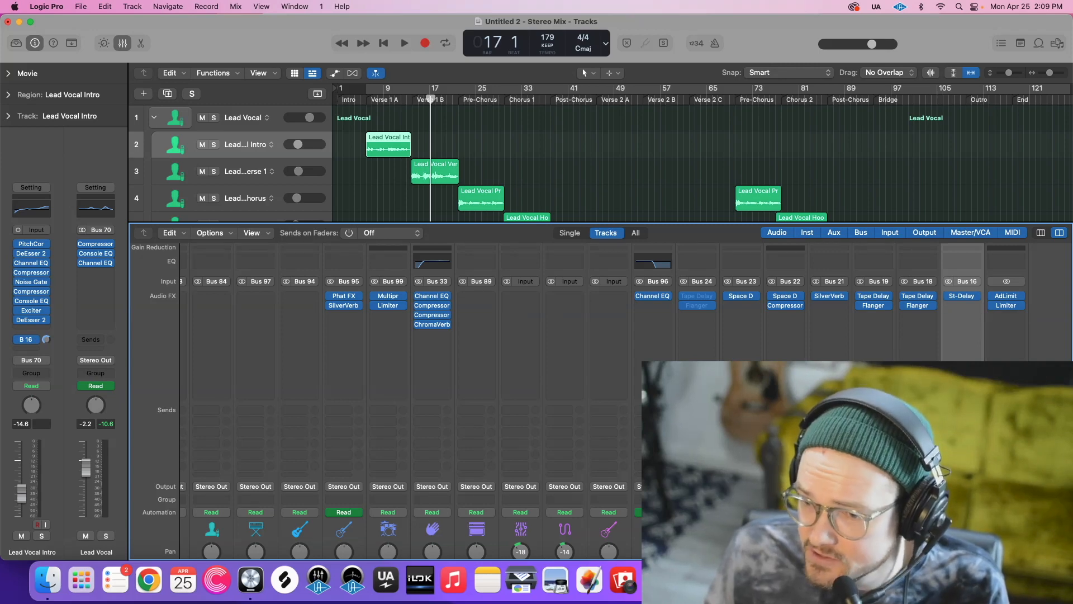
Create a track in the arrangement for the Bus 16 aux channel strip.
right_click(951, 276)
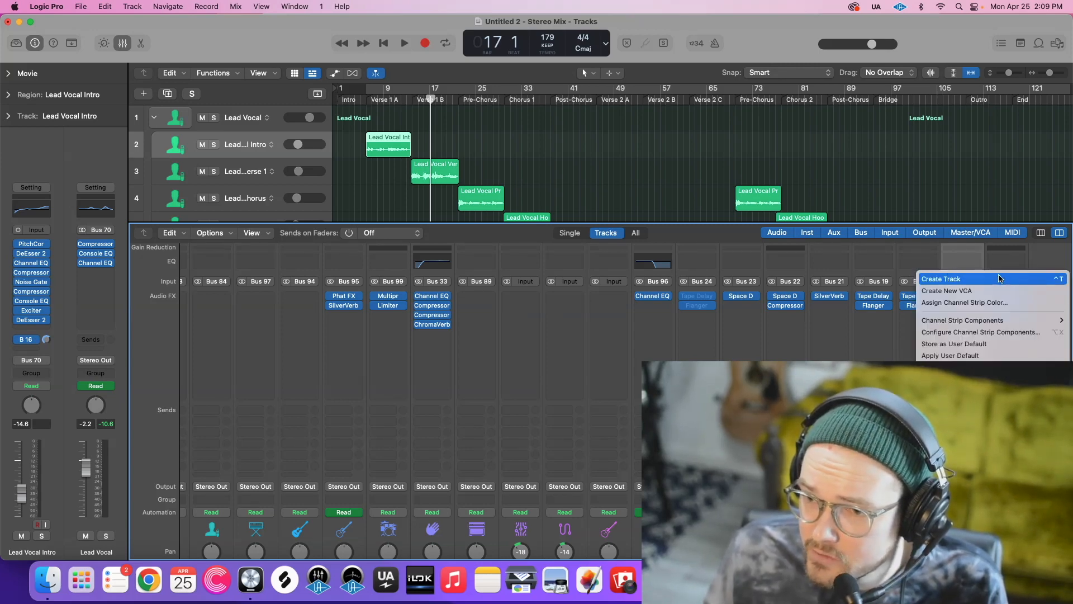
click(959, 280)
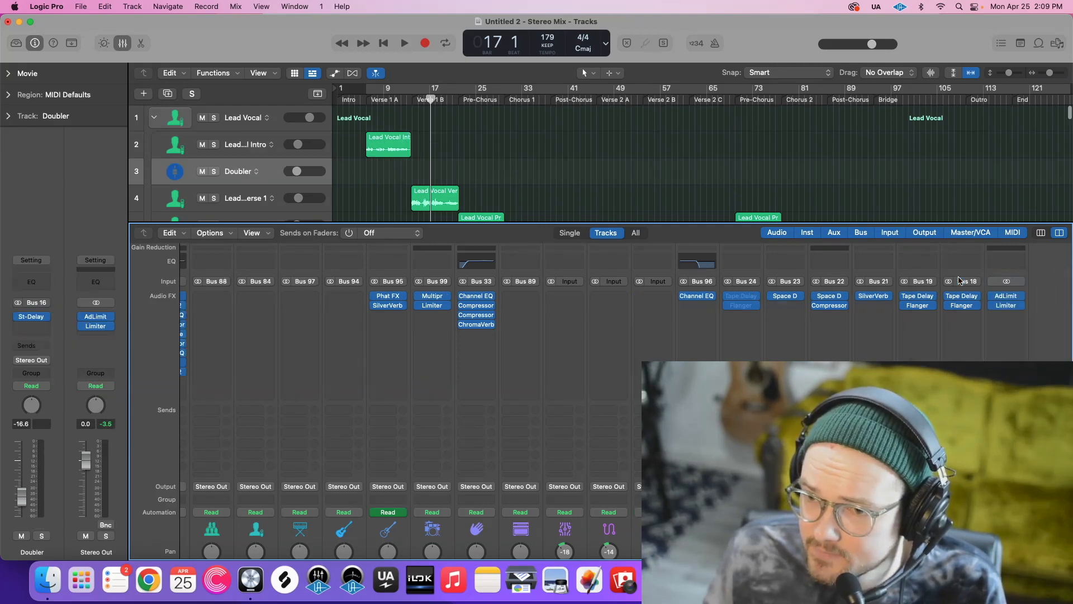
Try to save the Doubler track's channel strip setting as Step3_Optional_LilNasX_VocalChain_Bus2_Doubling in the Bus folder.
click(251, 169)
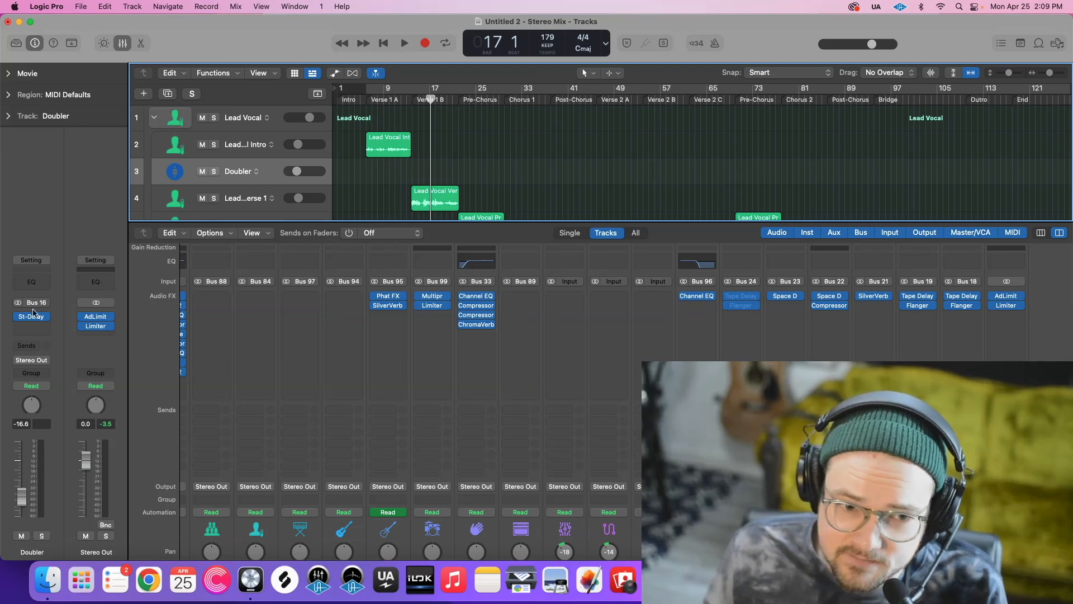
click(30, 260)
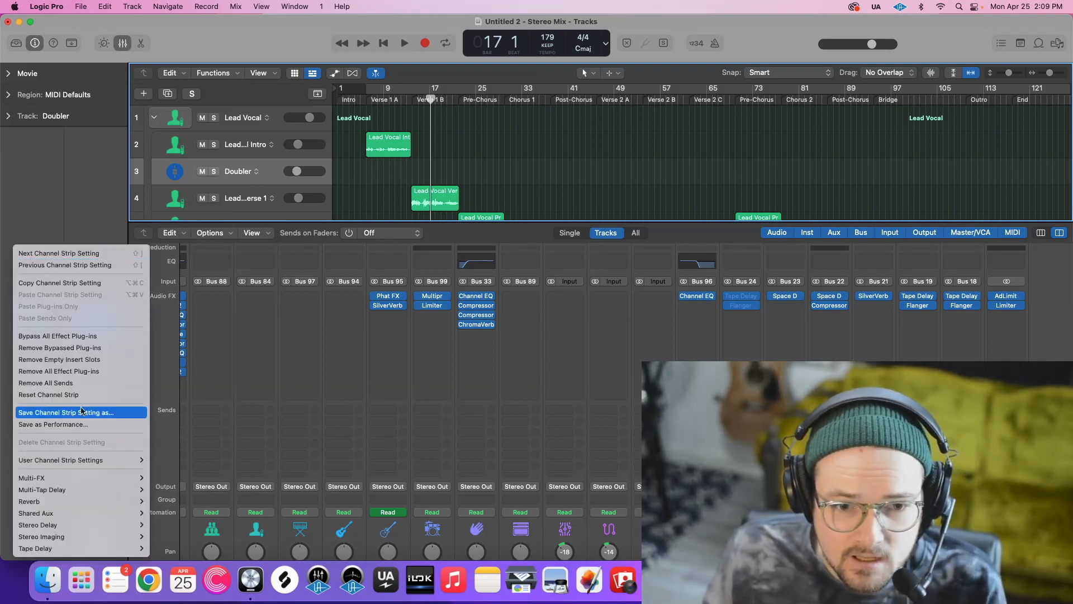
click(54, 225)
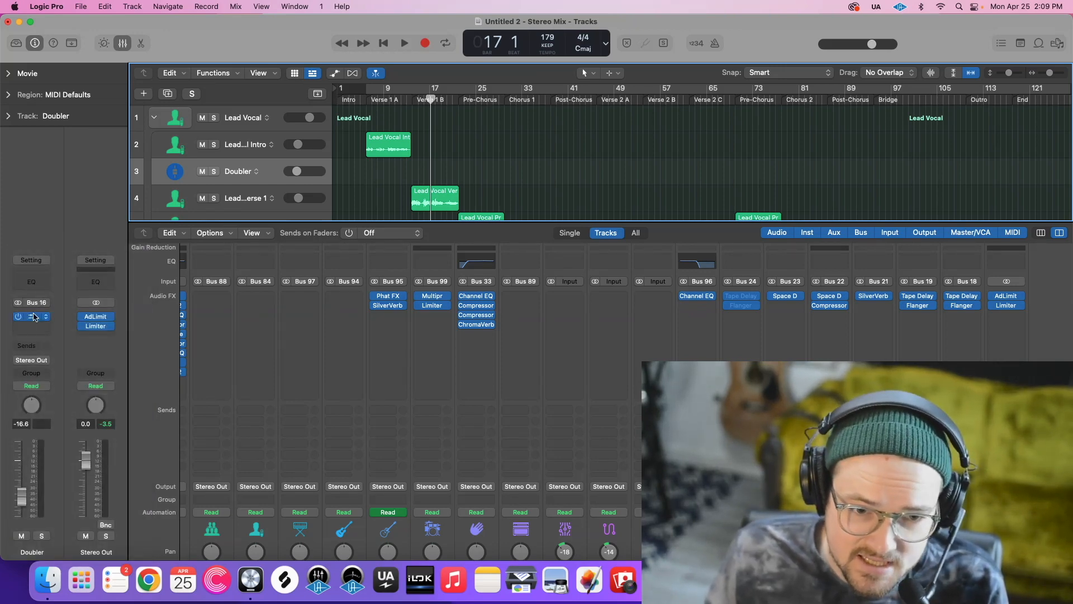
click(36, 261)
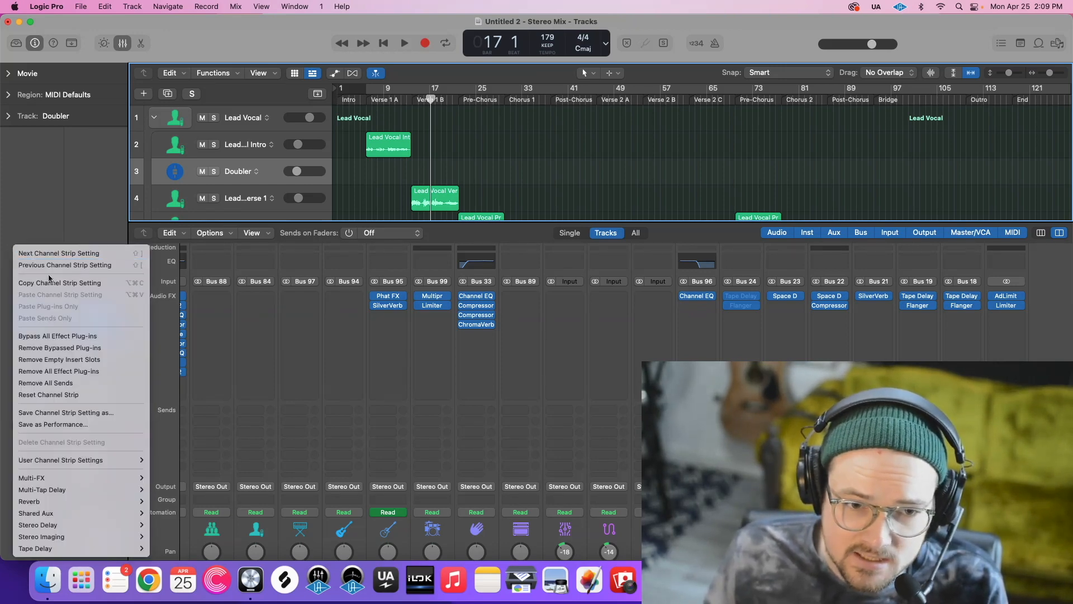
click(108, 412)
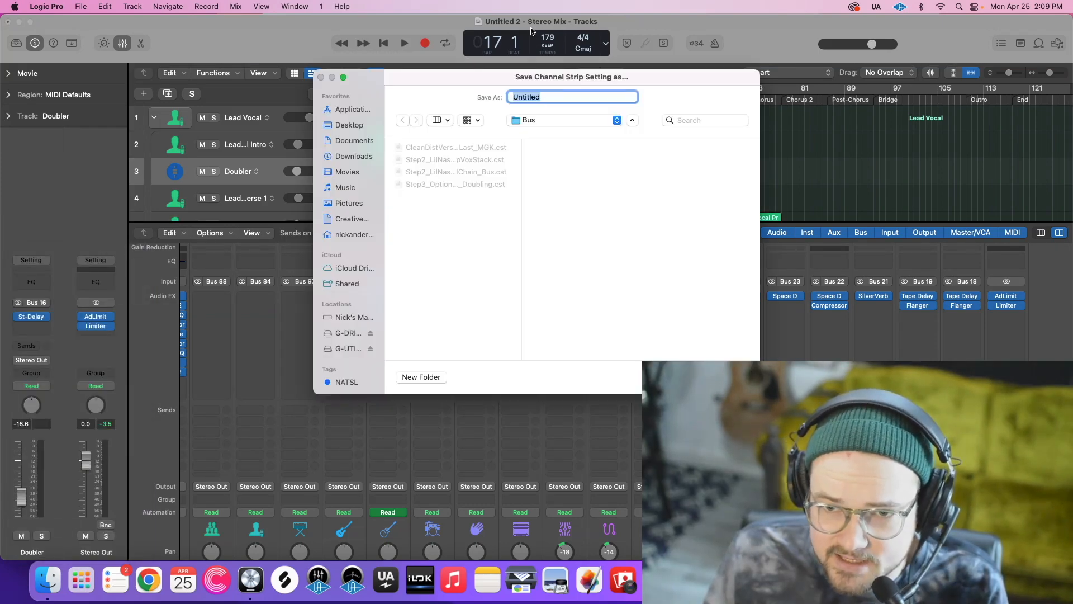
key(super+v)
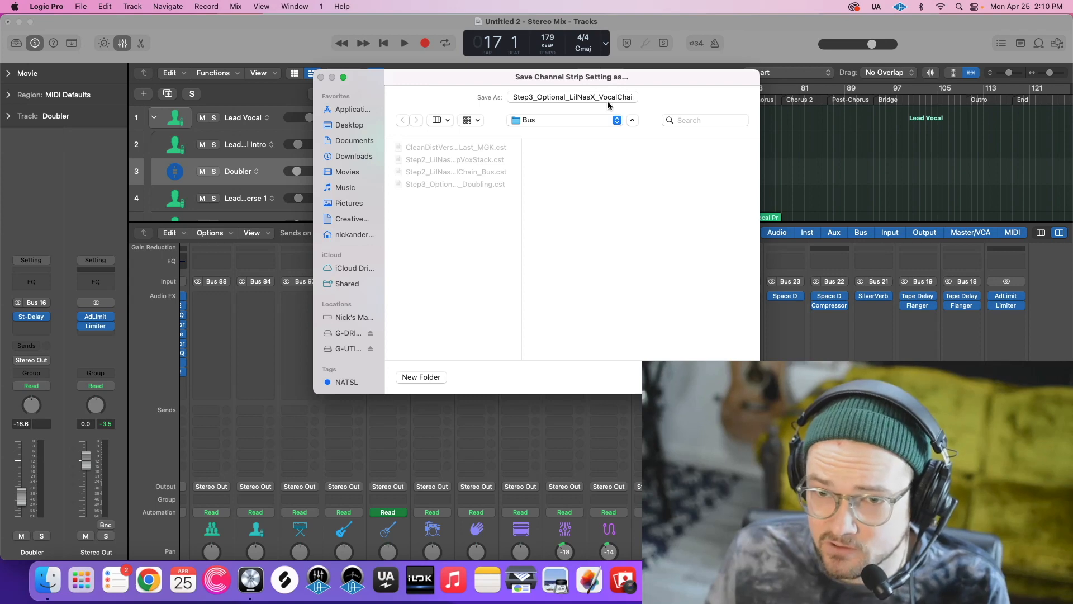
drag(621, 96, 643, 100)
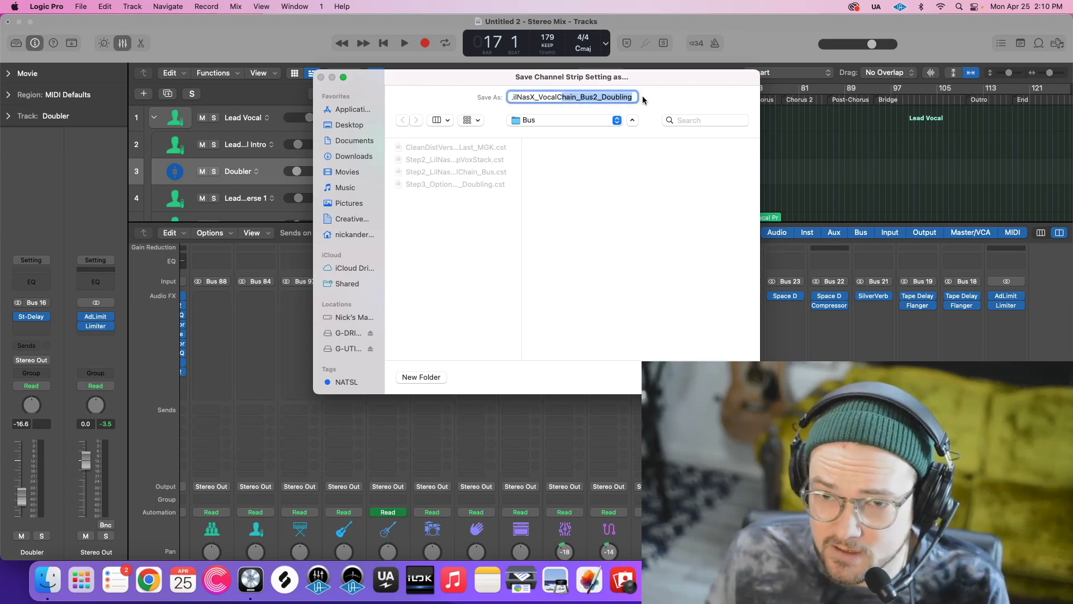
click(540, 99)
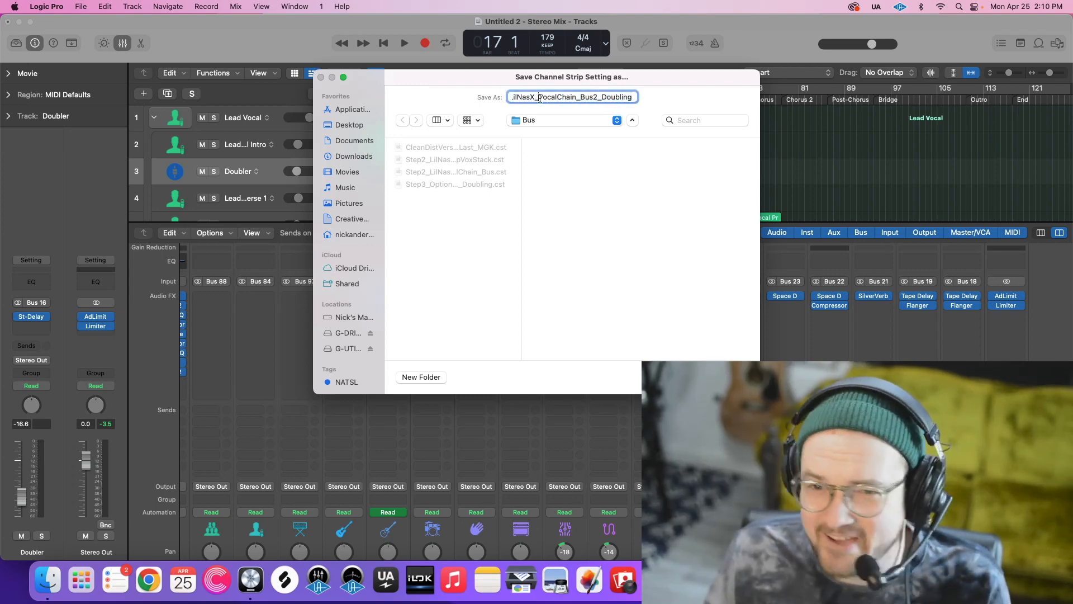
drag(569, 98, 546, 102)
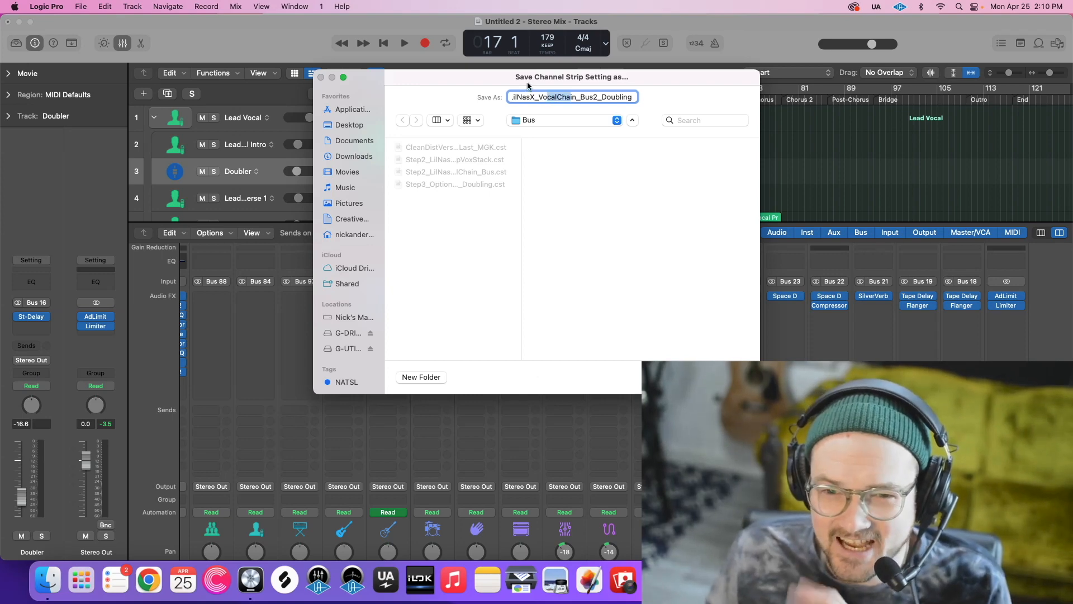
key(super+a)
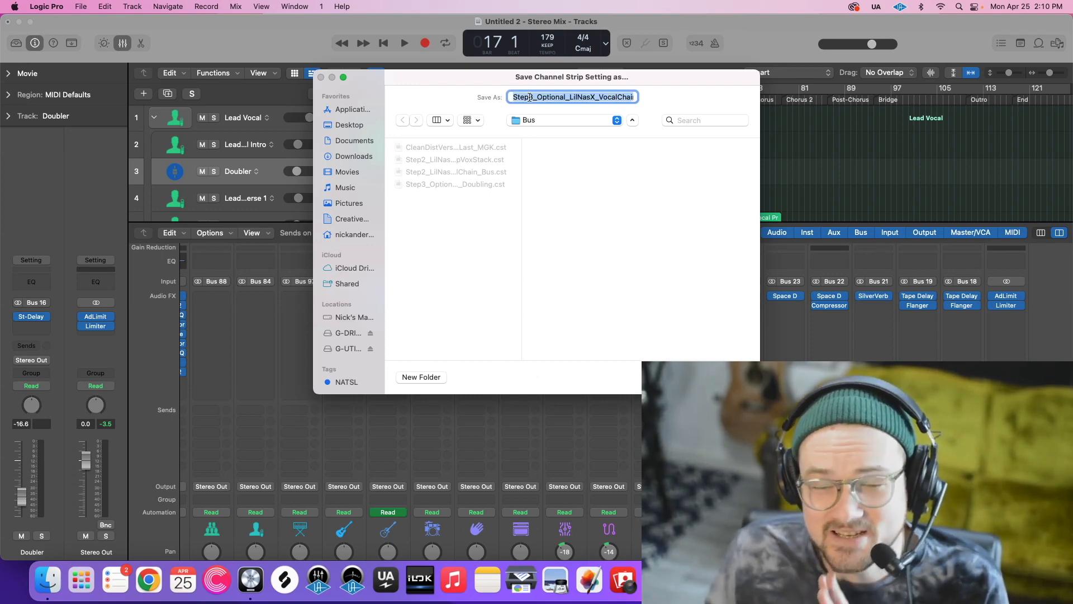
click(535, 98)
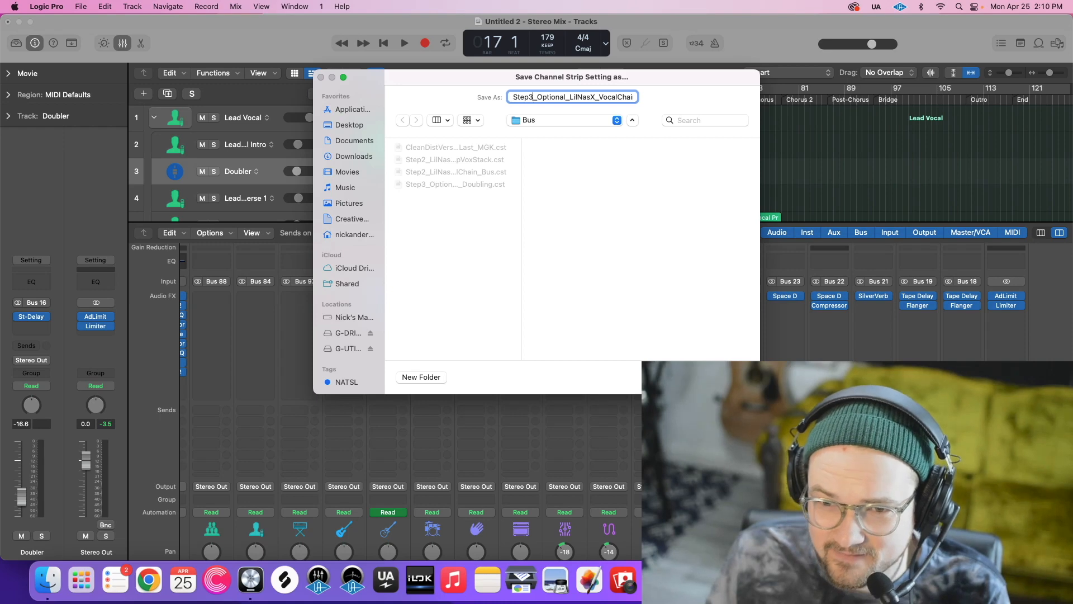
key(Return)
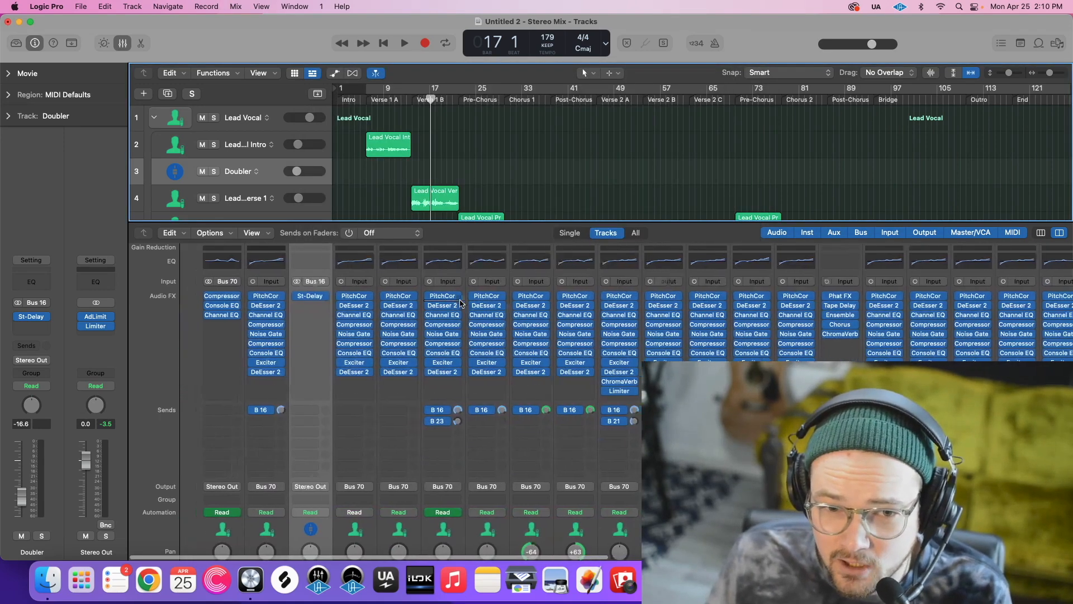
Listen to the Lead Vocal Intro track soloed from the start of its region, and unsolo it after stopping playback.
click(241, 142)
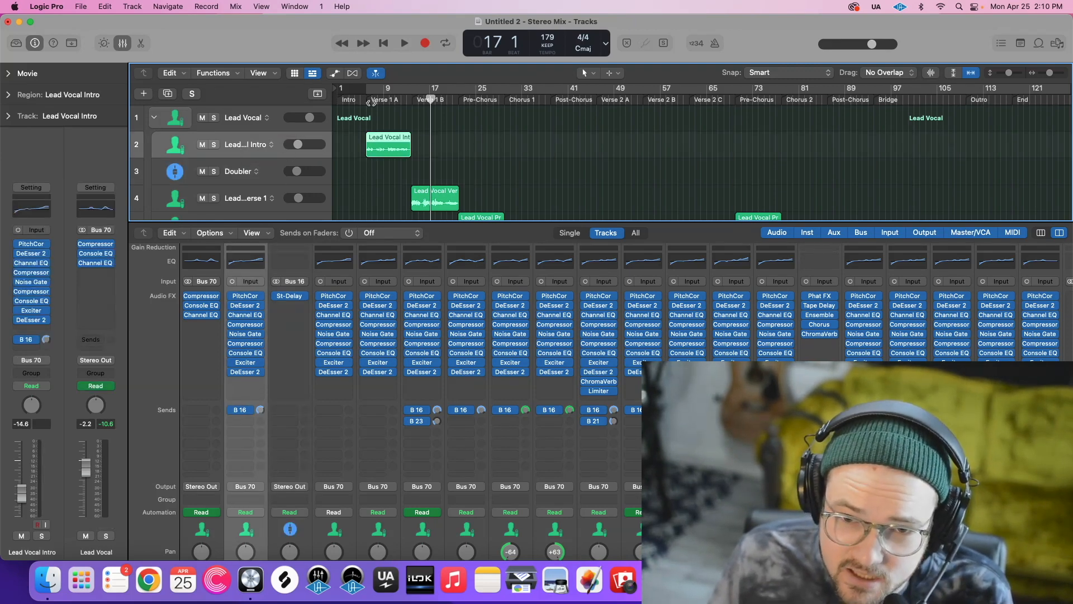
click(369, 101)
click(215, 145)
key(space)
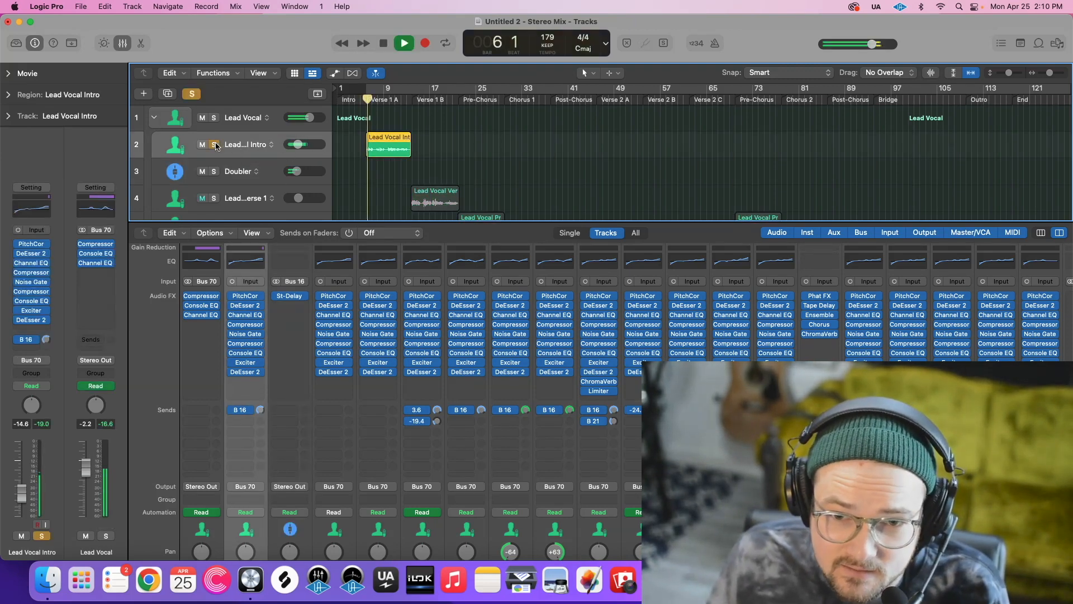
key(space)
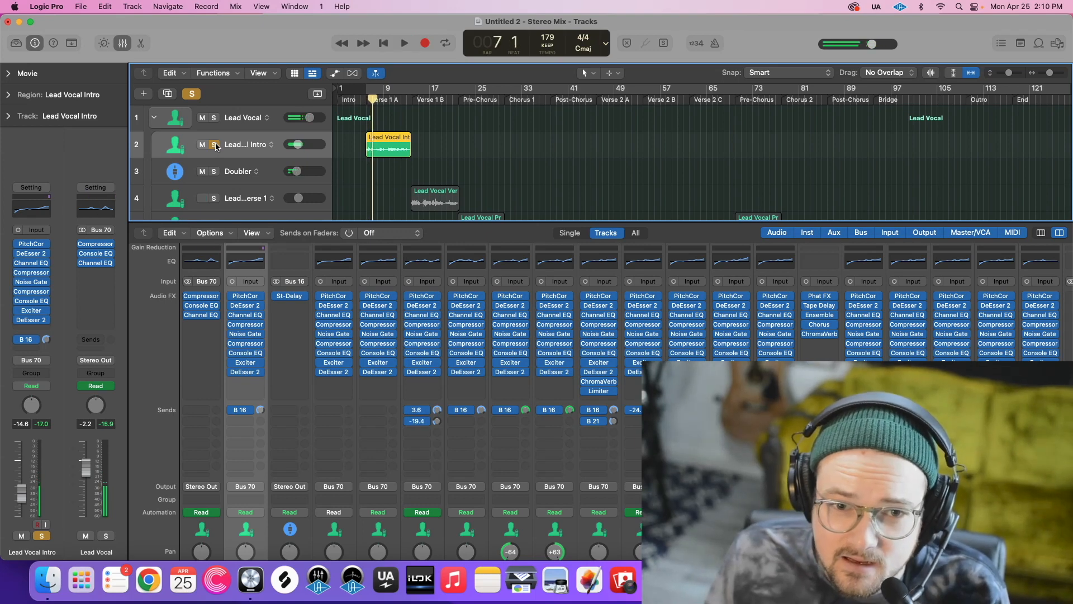
click(215, 145)
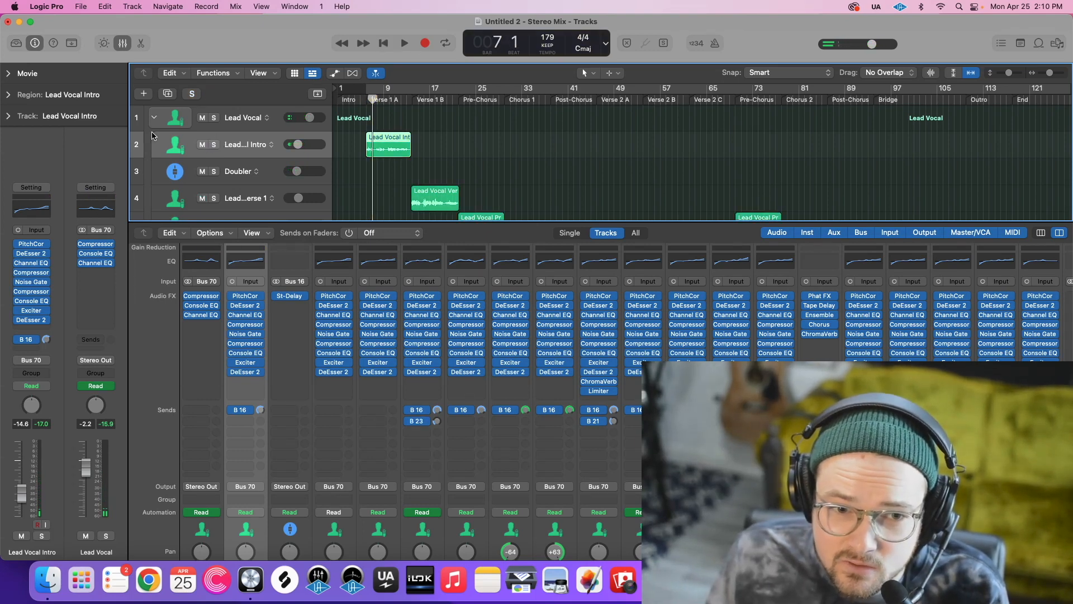
Start saving the Lead Vocal Intro track's channel strip setting in the Track folder under the name Step1_LilNasX_LeadVocalChain.
click(35, 188)
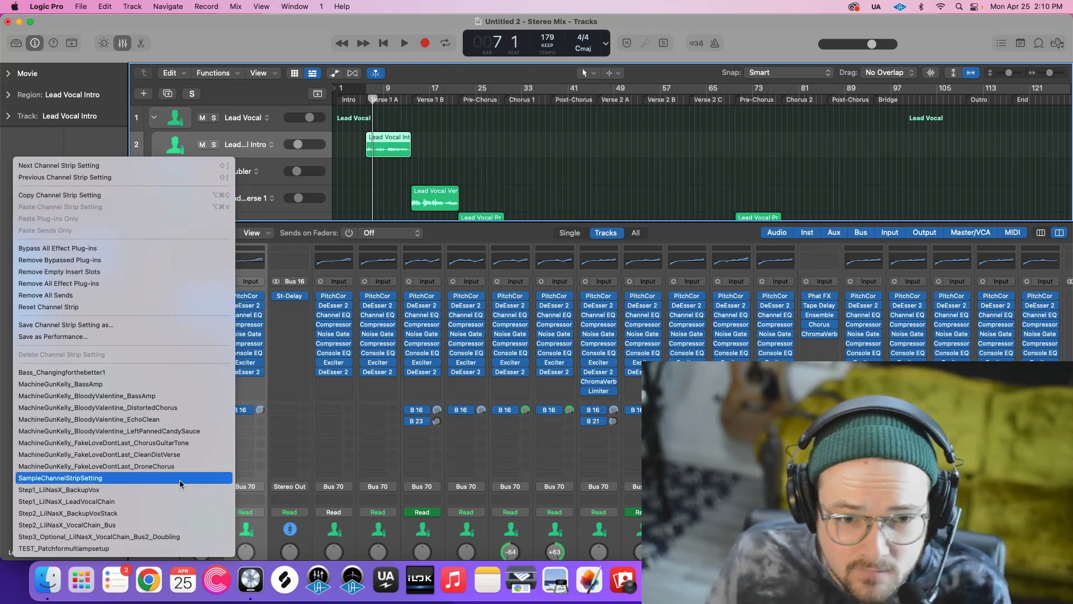
click(107, 325)
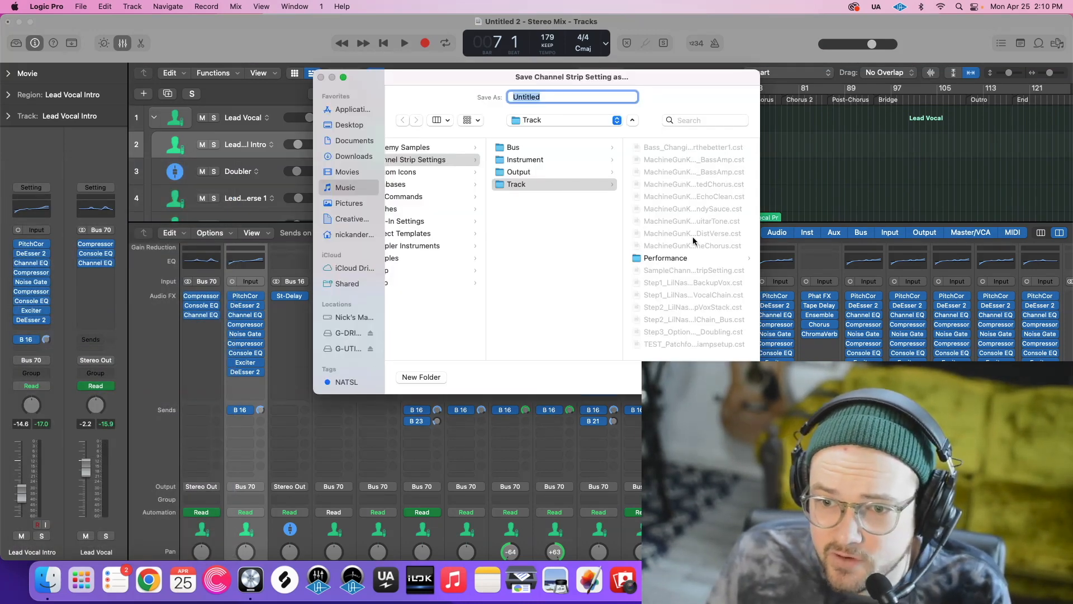
click(706, 292)
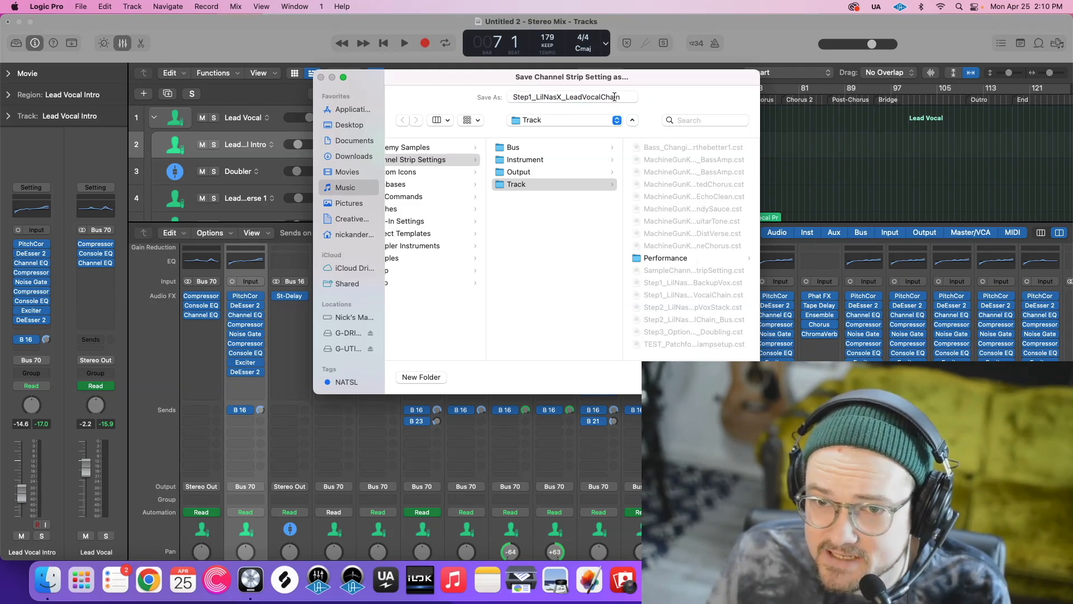
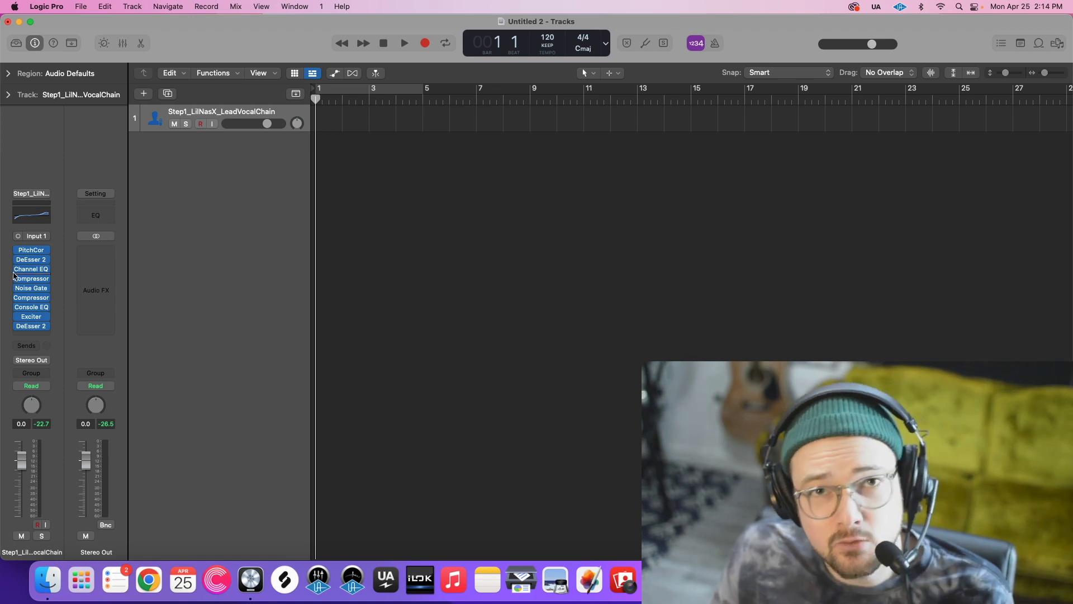
Route the output of the Step1_LilNasX_LeadVocalChain track to Bus 1.
click(35, 362)
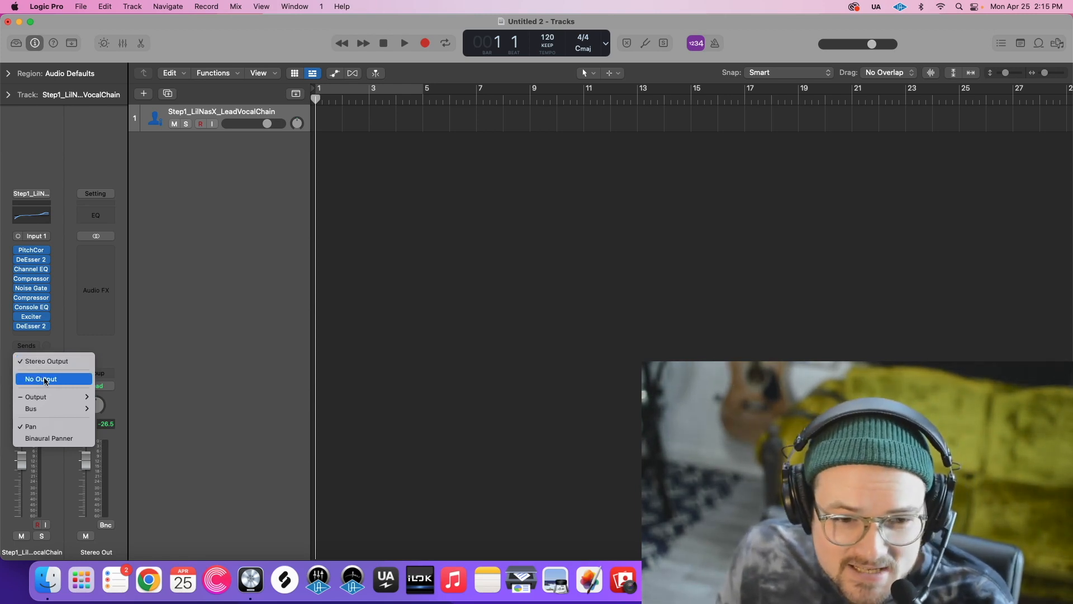
mouse_move(39, 405)
click(64, 323)
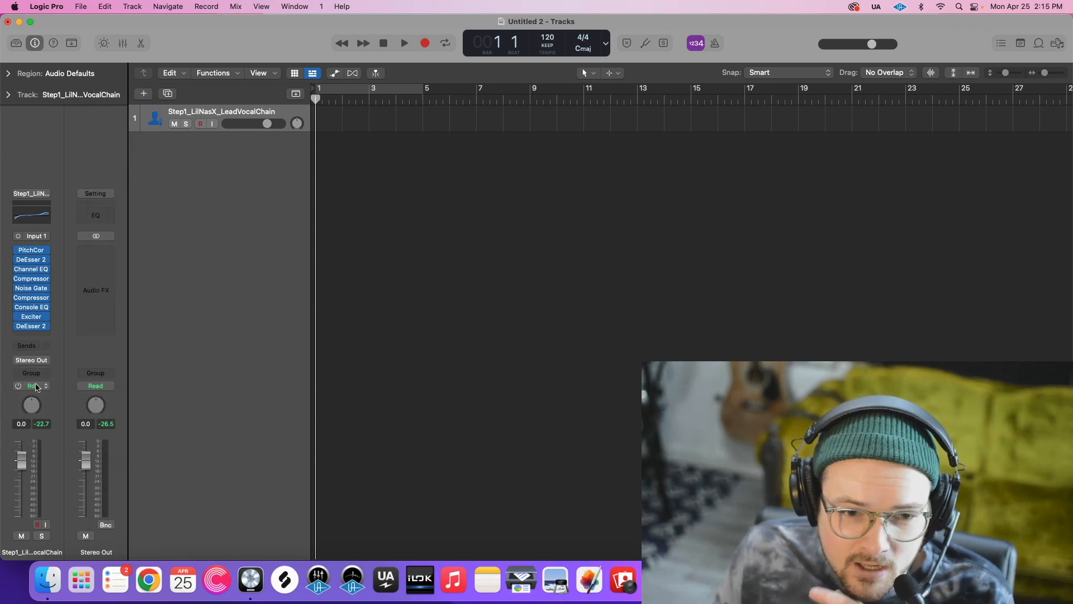
click(34, 361)
mouse_move(54, 408)
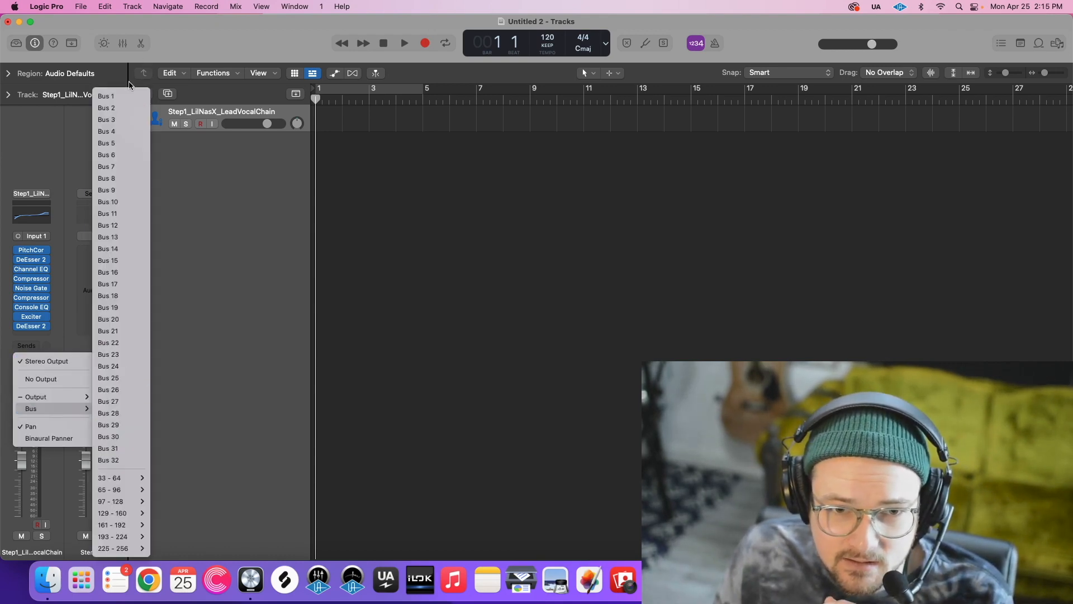
click(123, 96)
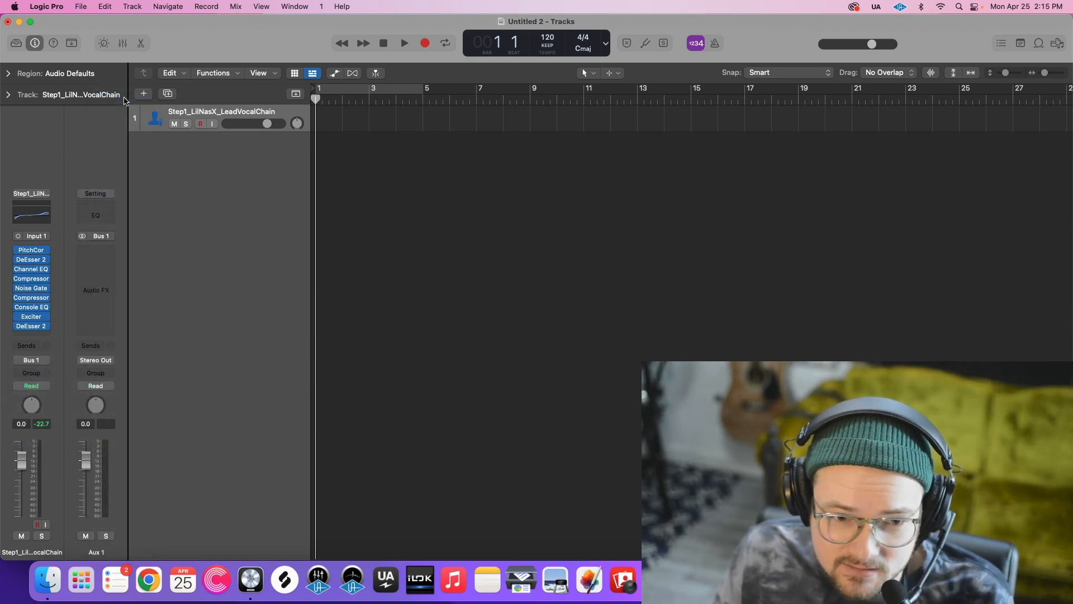
Add a send to Bus 2 on the Step1_LilNasX_LeadVocalChain track.
click(32, 347)
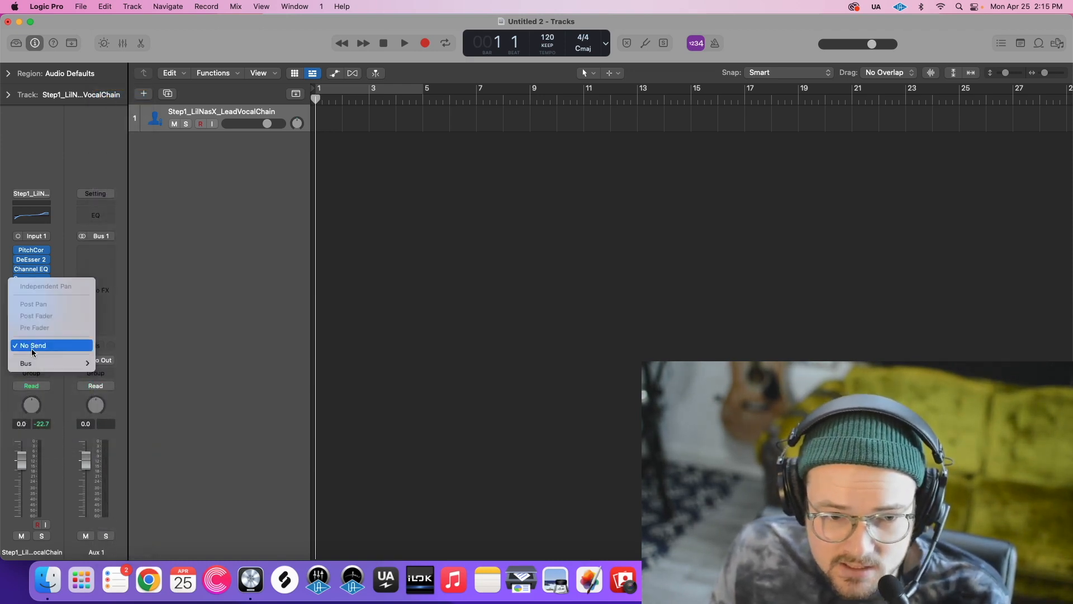
mouse_move(44, 363)
click(119, 108)
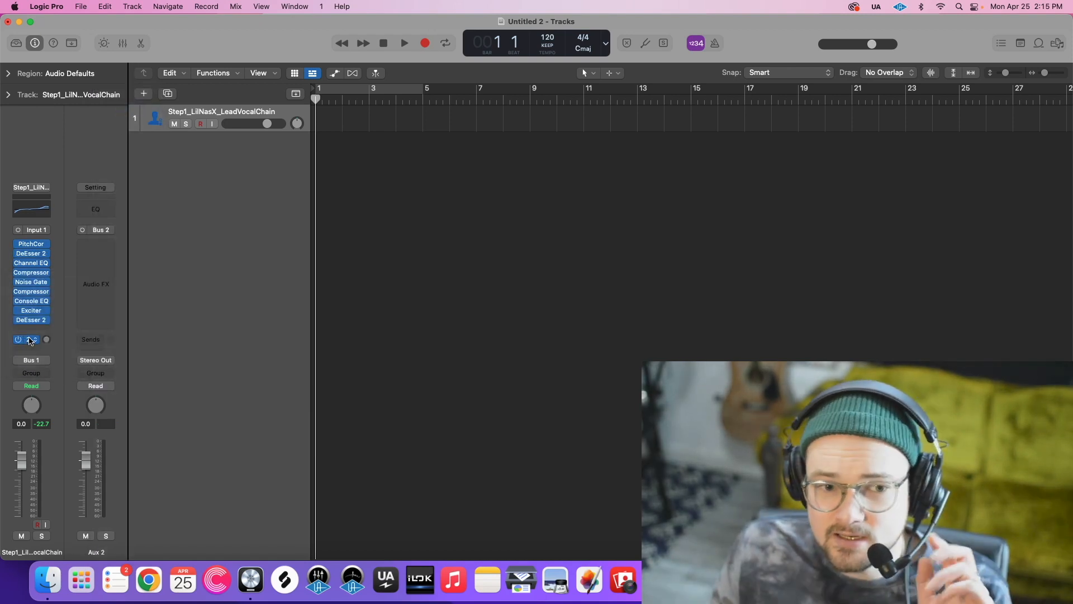
mouse_move(47, 340)
mouse_down()
mouse_move(47, 328)
mouse_move(52, 369)
mouse_move(49, 351)
mouse_up()
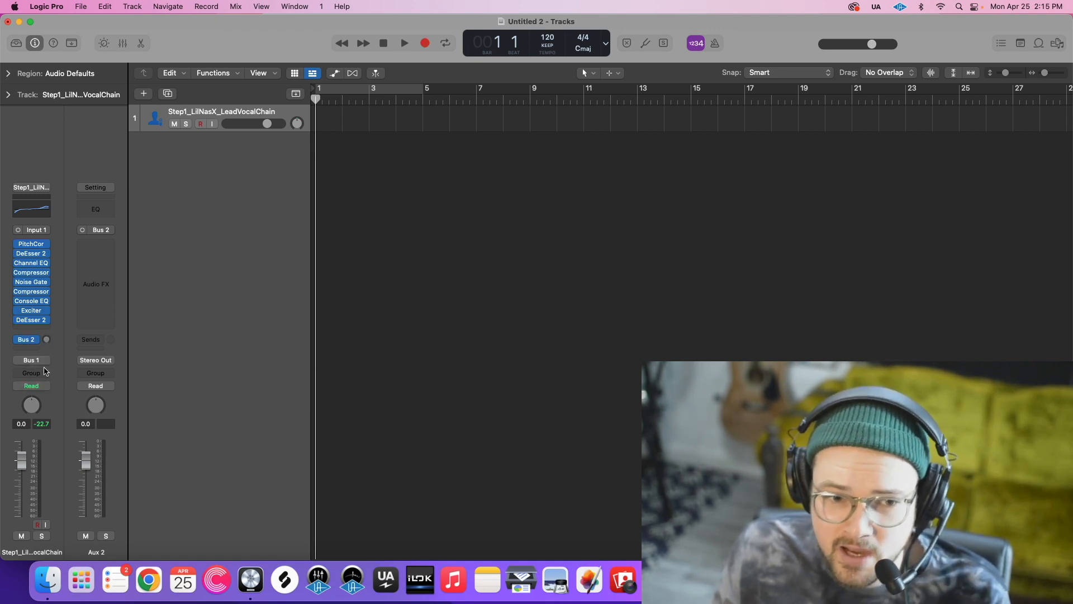
Show the mixer and load the user channel strip setting Step2_LilNasX_VocalChain_Bus on the Bus 1 aux channel.
click(123, 44)
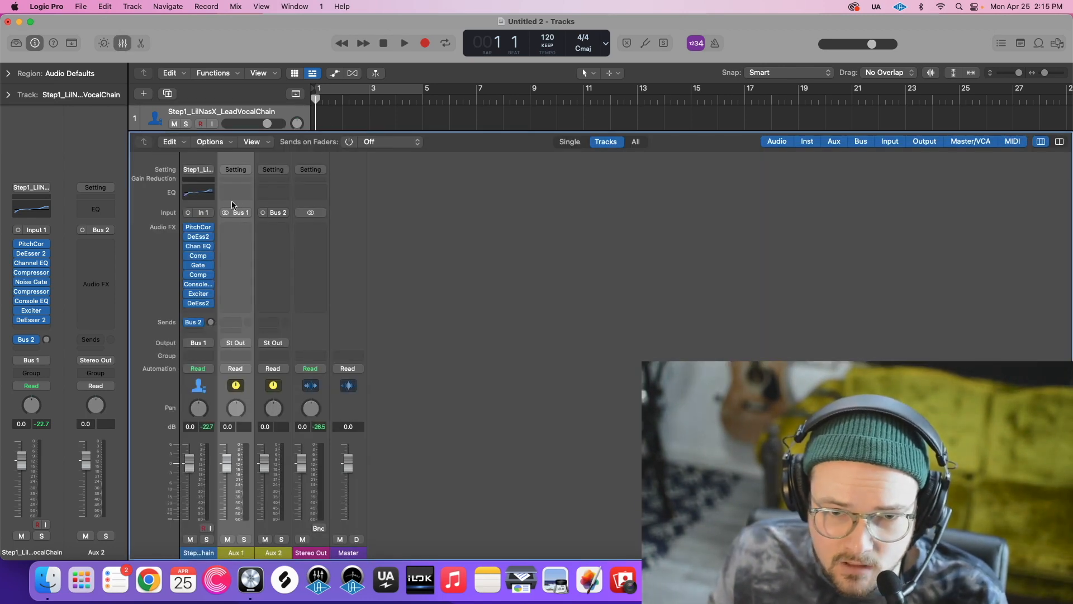
click(236, 170)
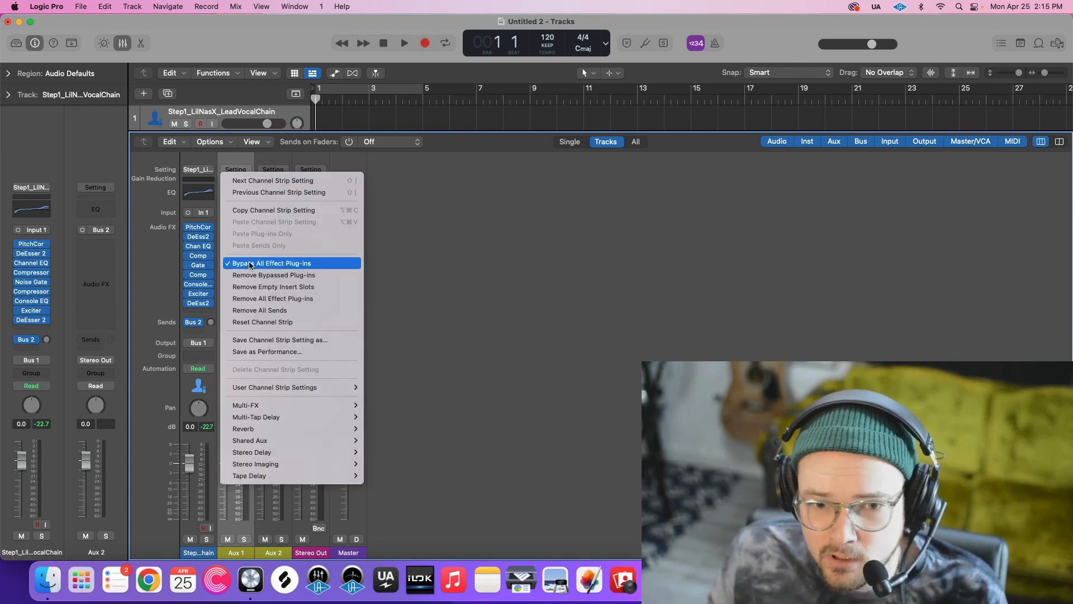
mouse_move(253, 387)
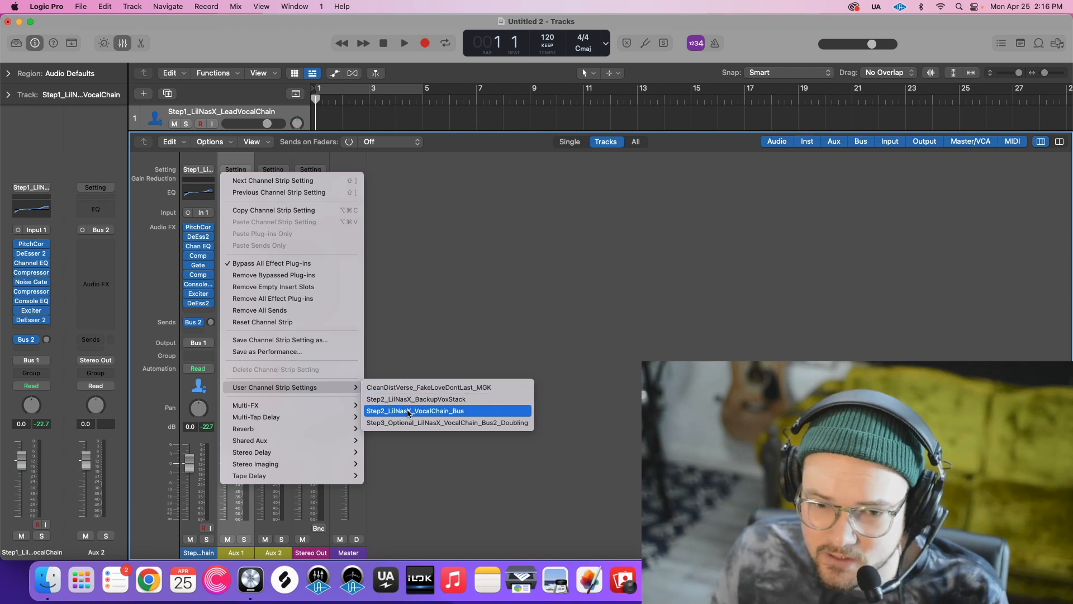
click(493, 411)
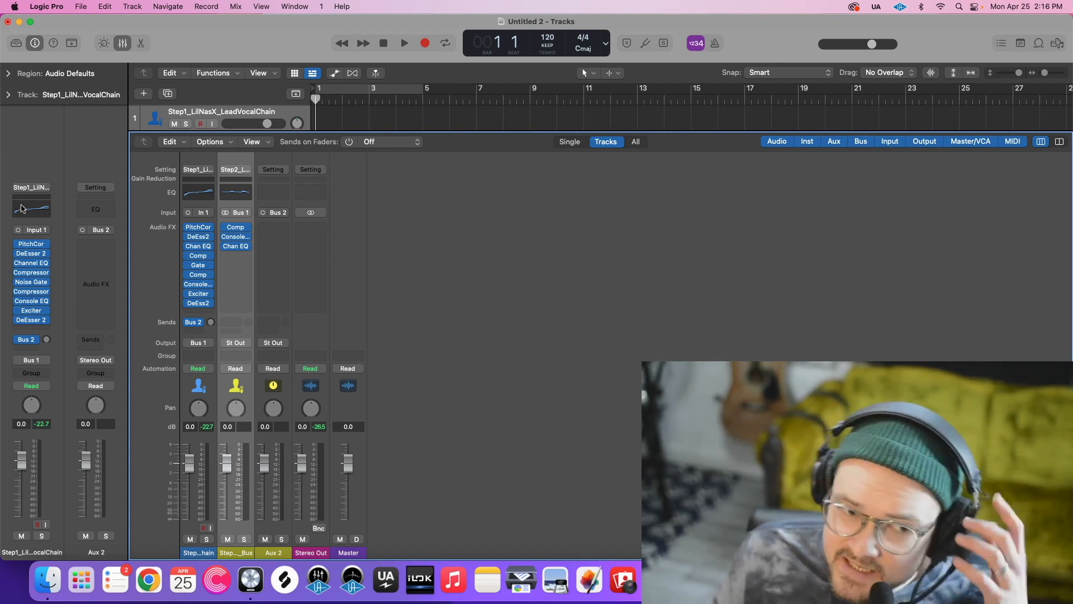
mouse_move(38, 244)
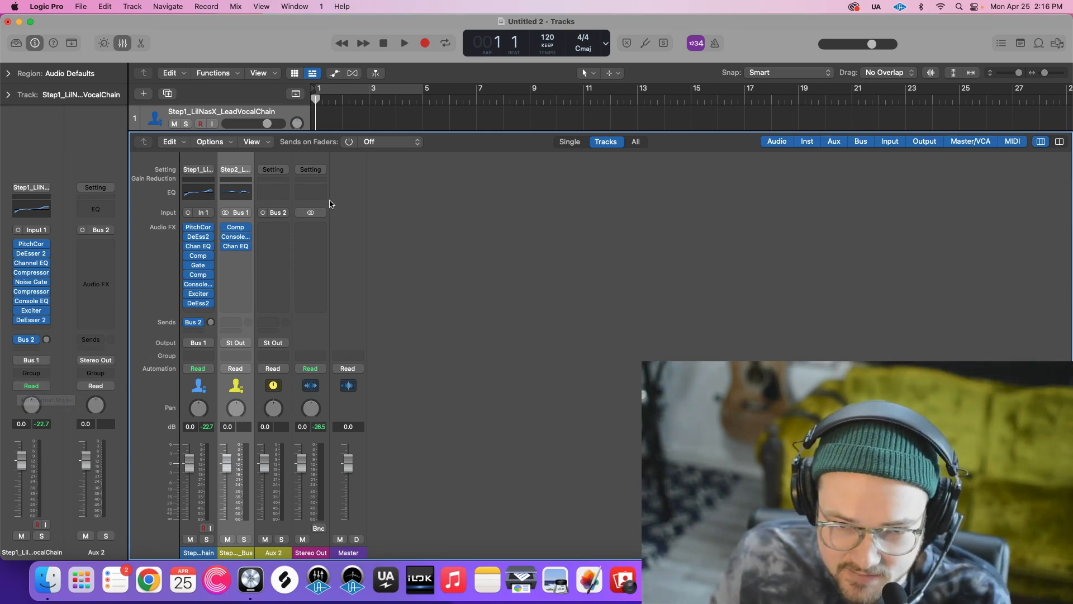
Load the user channel strip setting Step3_Optional_LilNasX_VocalChain_Bus2_Doubling on the Bus 2 aux channel.
click(277, 163)
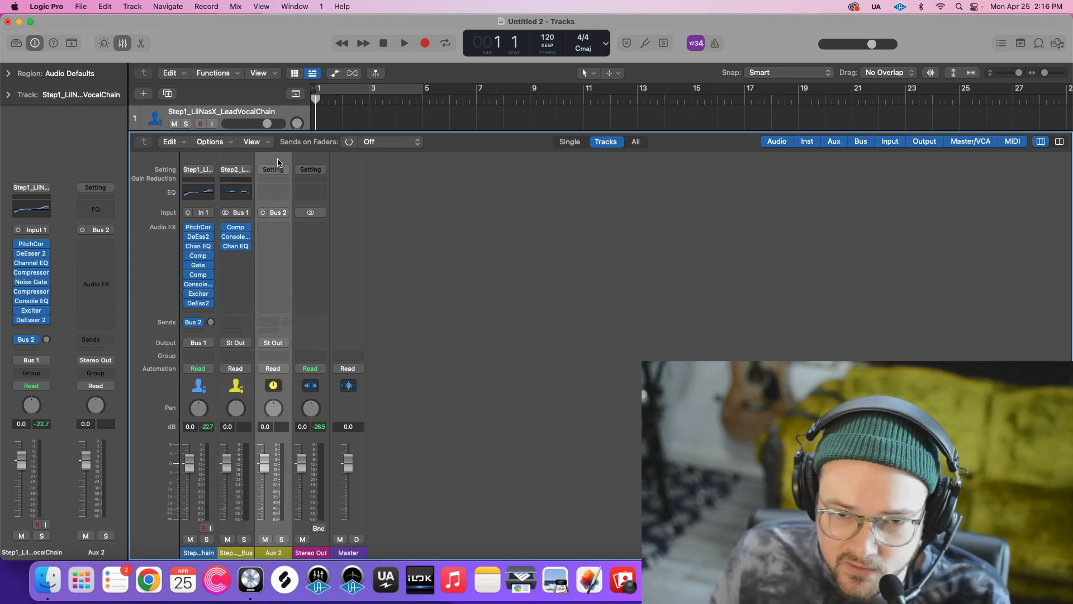
click(276, 169)
mouse_move(366, 388)
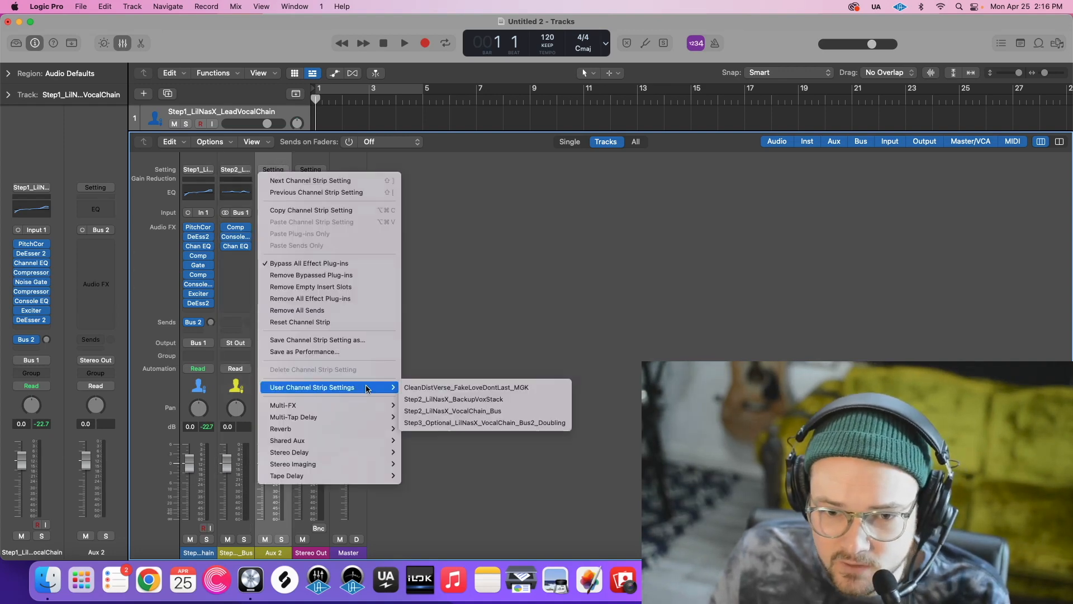
click(557, 423)
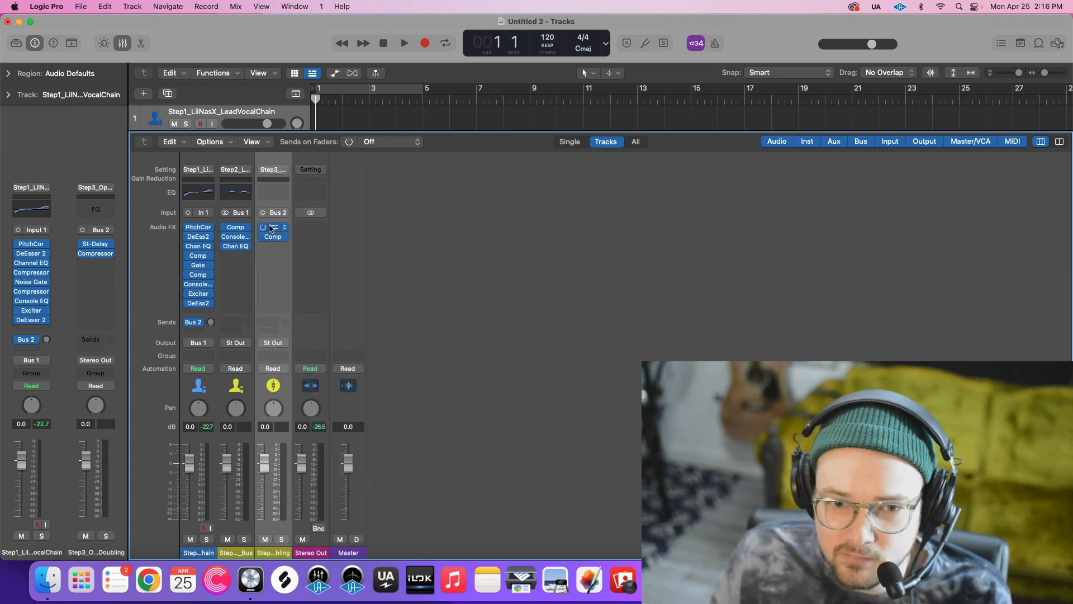
Raise the Bus 2 send level on the Step1_LilNasX_LeadVocalChain track.
click(285, 246)
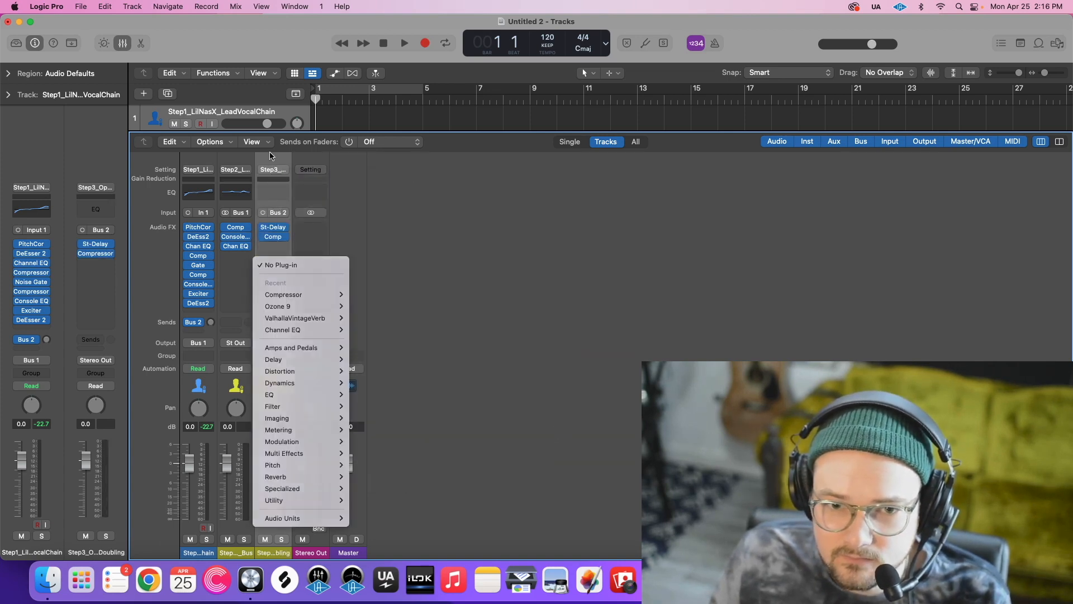
click(270, 158)
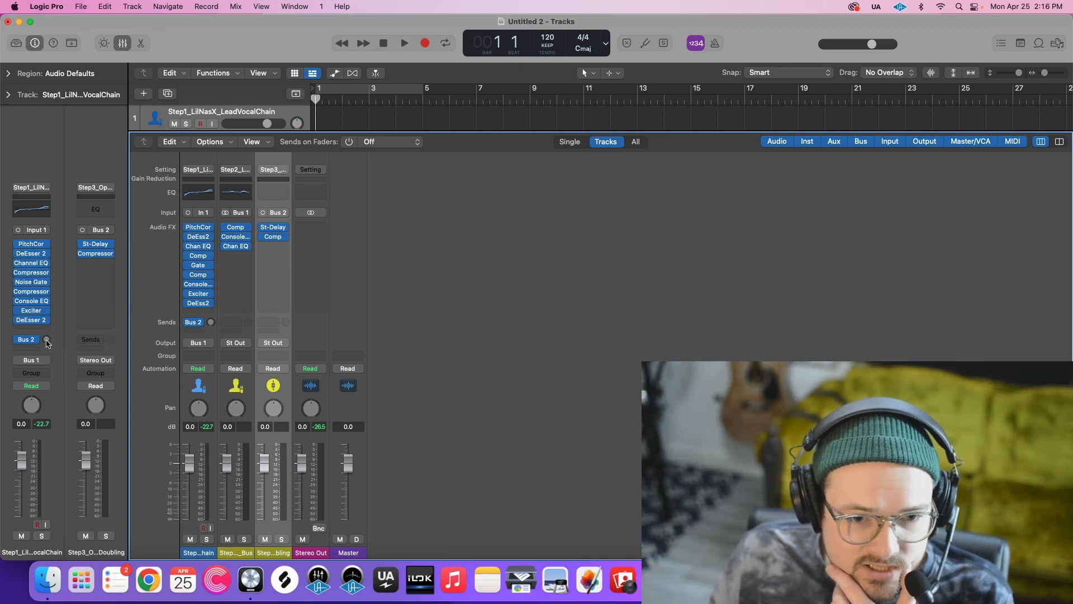
drag(47, 343, 48, 312)
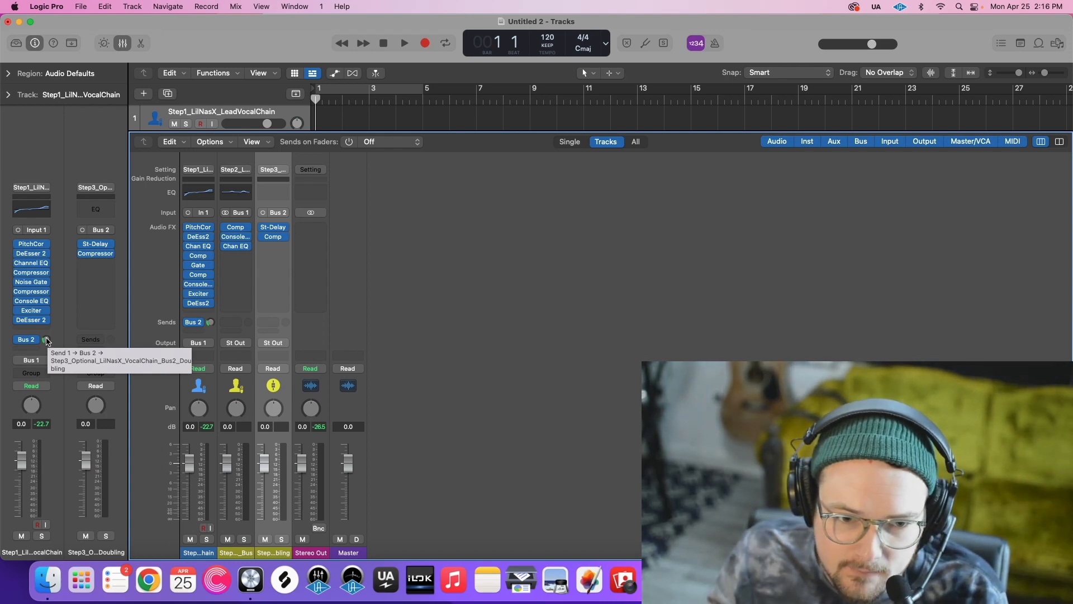
mouse_move(46, 343)
mouse_down()
mouse_move(49, 322)
mouse_move(47, 340)
mouse_up()
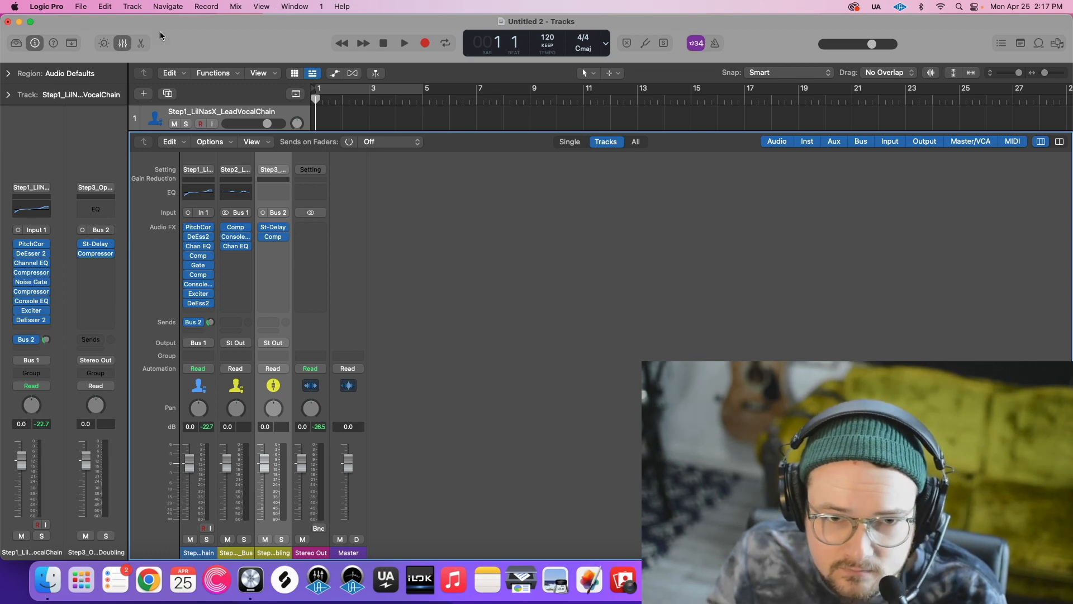
Hide the mixer, then arm the Step1_LilNasX_LeadVocalChain track and record a short test vocal take on it.
click(117, 43)
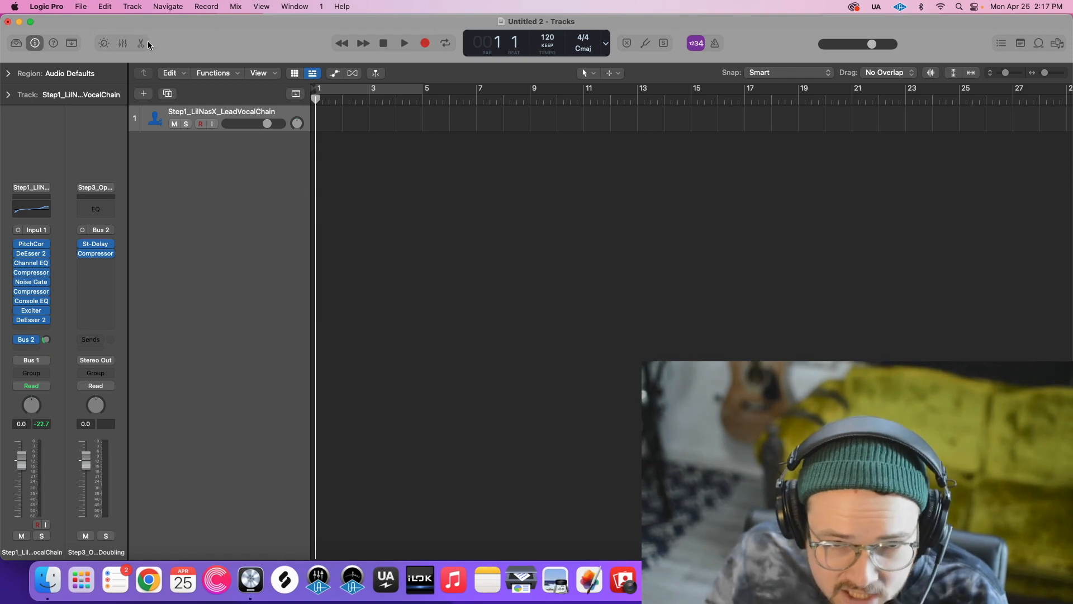
click(123, 43)
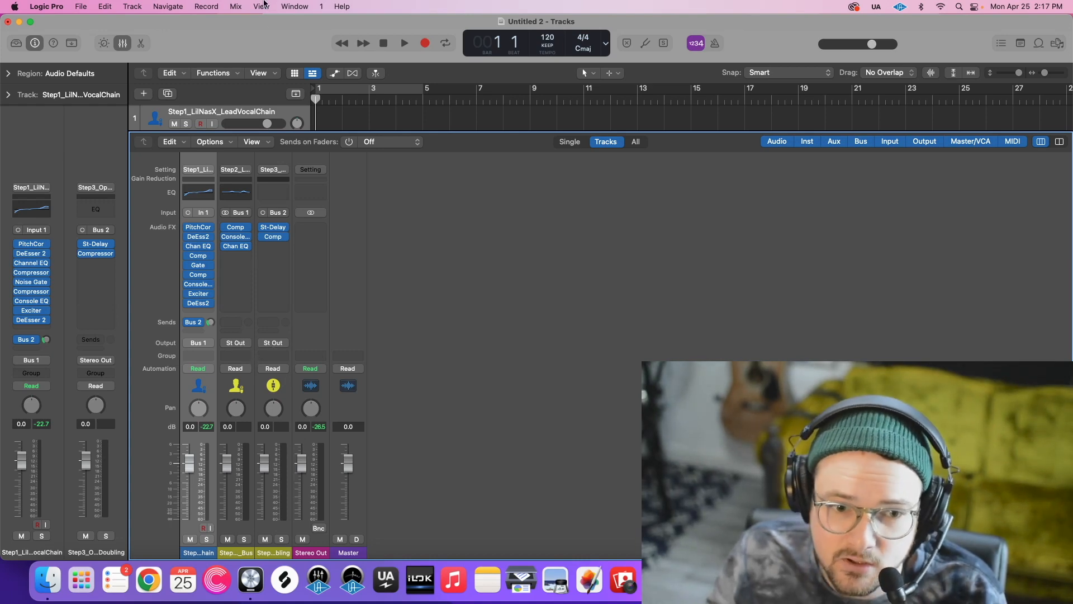
click(125, 44)
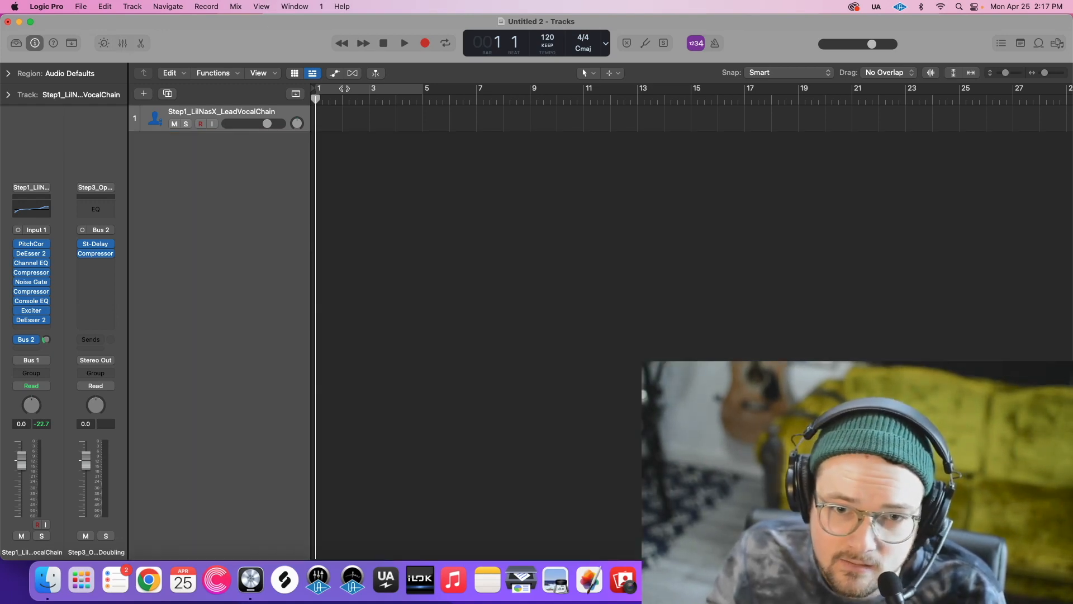
click(201, 123)
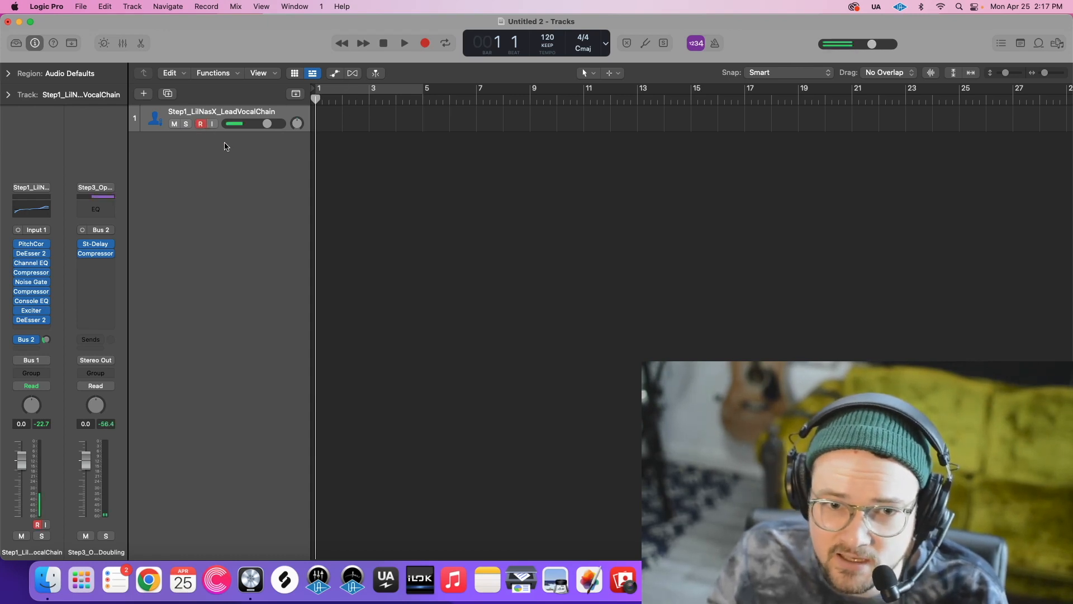
key(space)
click(424, 44)
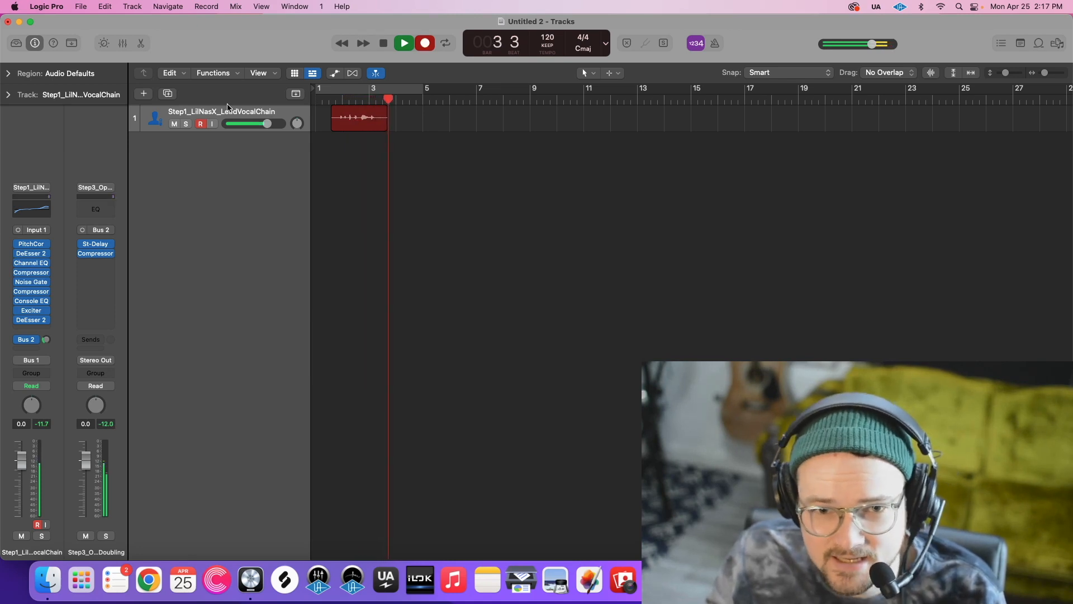
key(space)
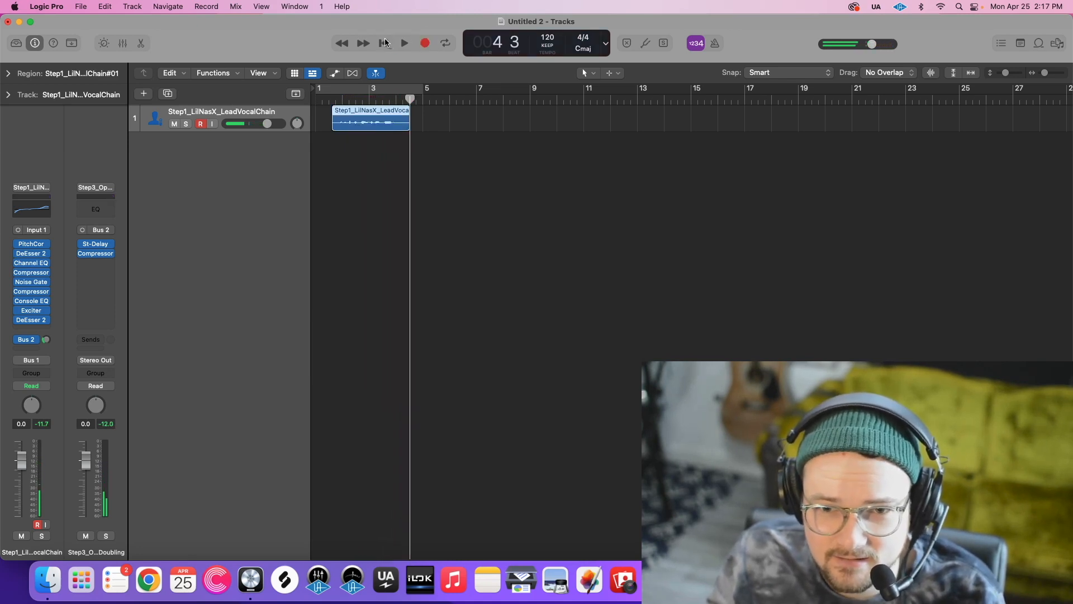
Disarm the lead vocal track and play back the recorded test take.
click(201, 123)
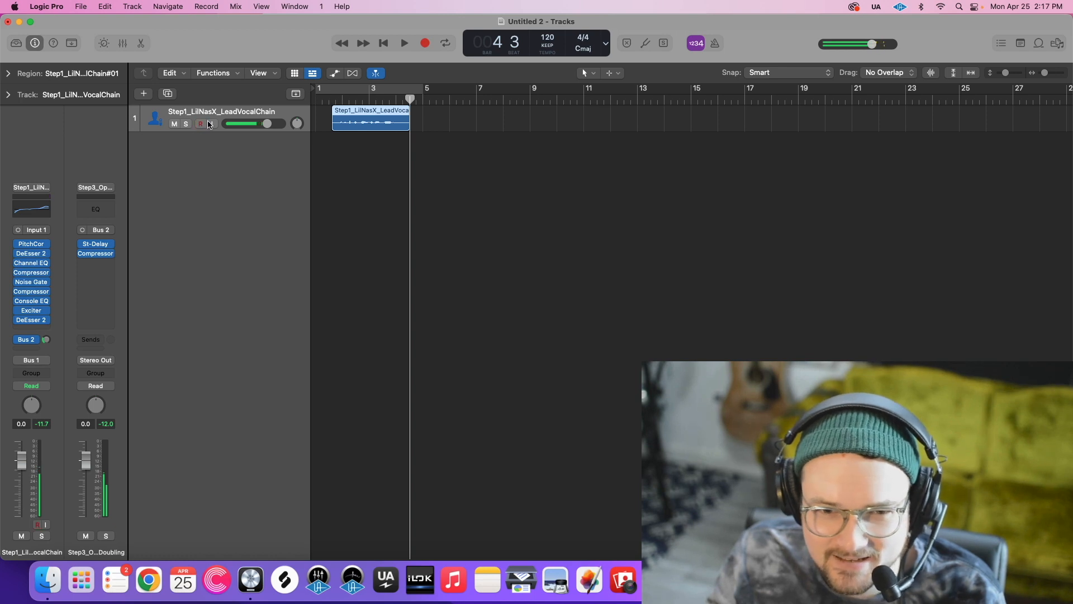
key(space)
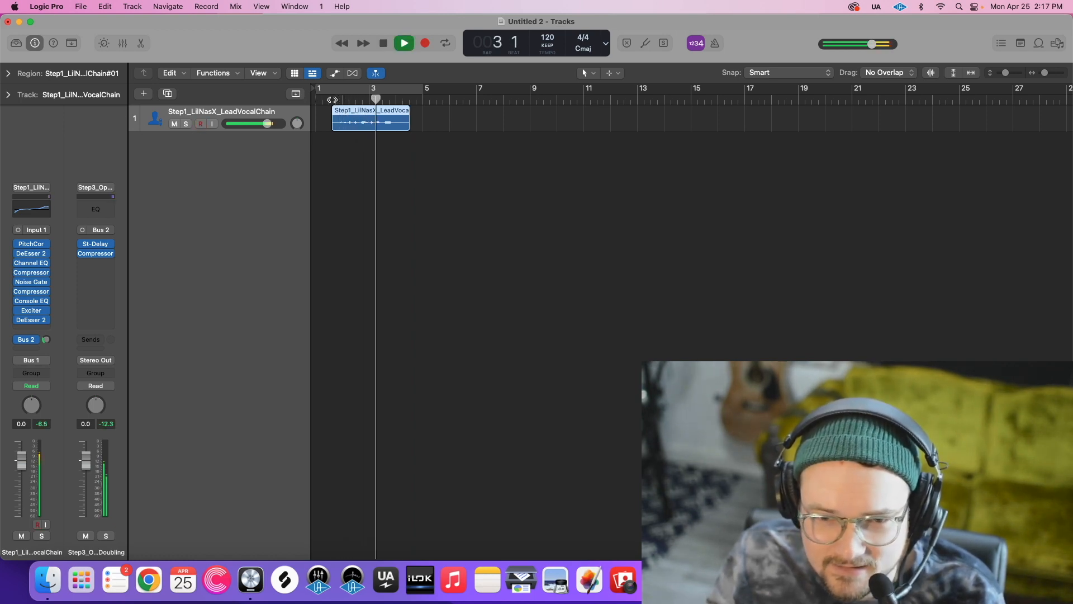
key(space)
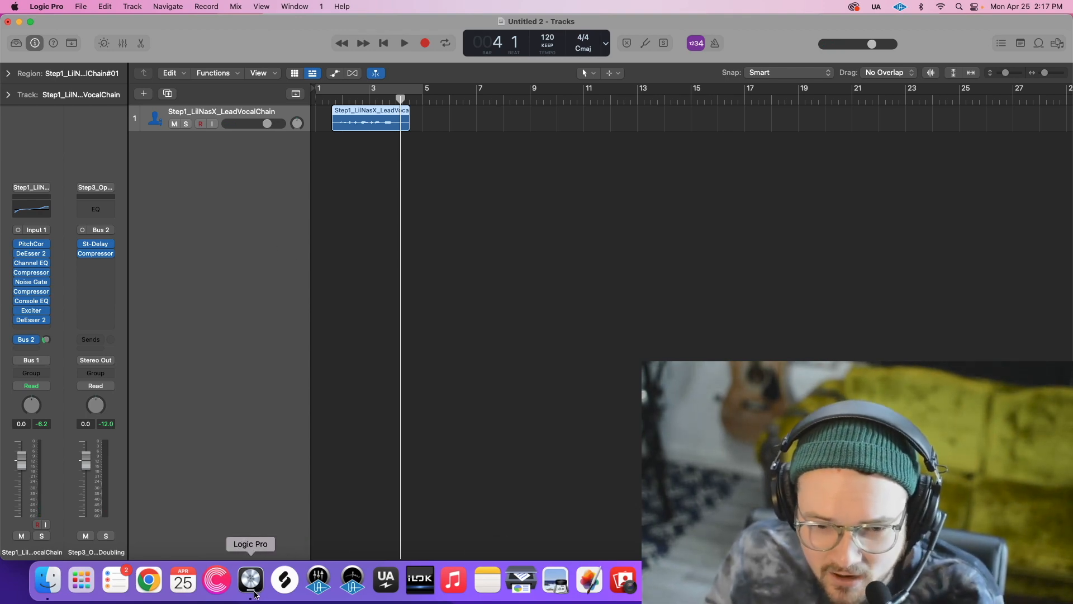
Switch to Streamlabs Desktop and activate the Desktop_SLRcorner scene.
key(super+Tab)
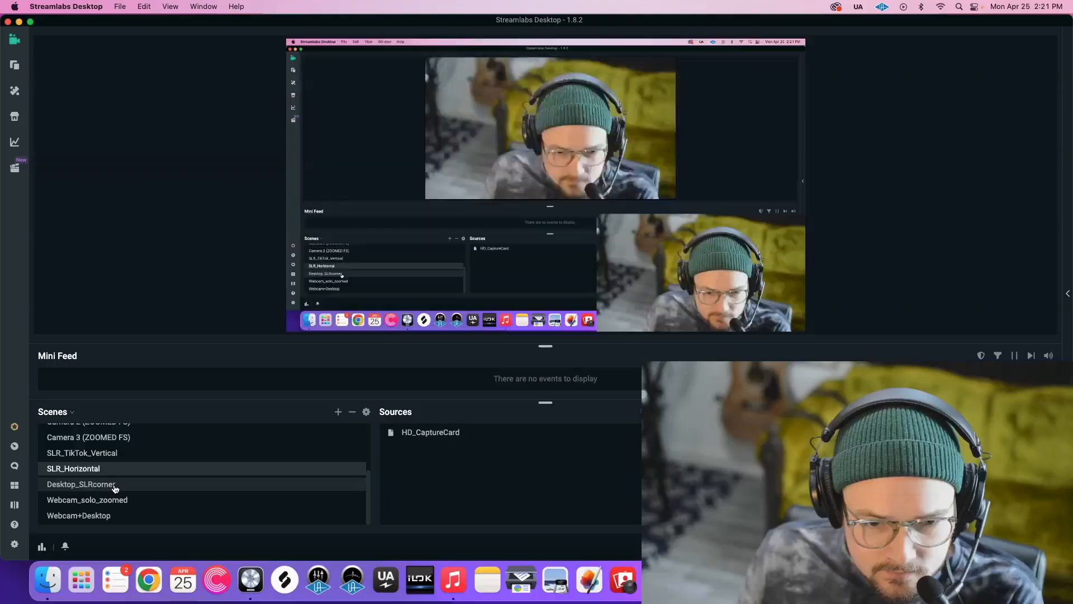
click(126, 485)
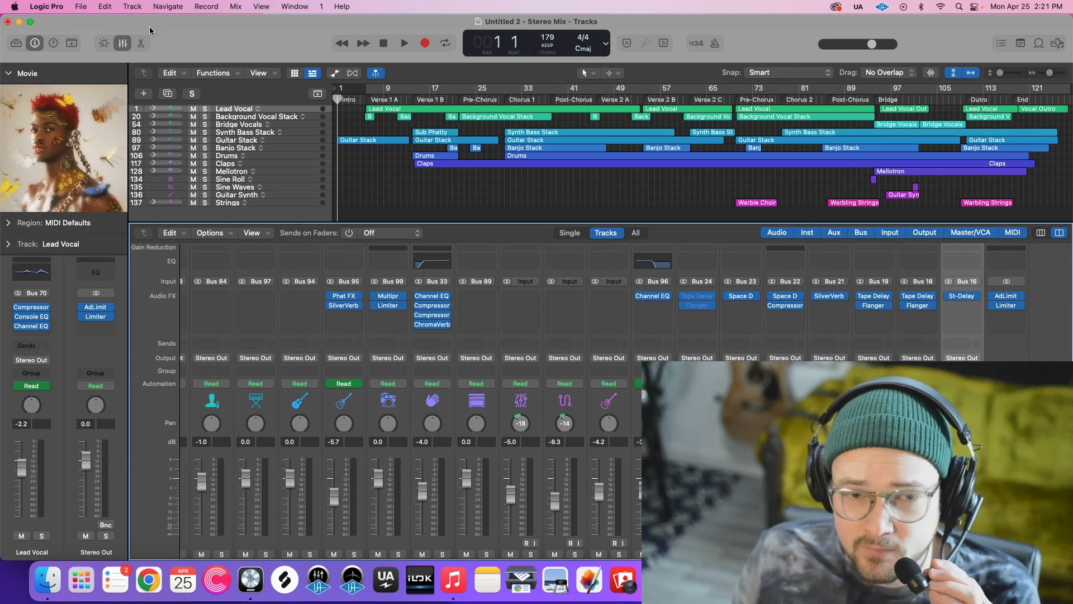
In the Logic Pro demo project, hide the mixer and expand the Background Vocal Stack to show its individual tracks.
scroll(385, 148, up, 1)
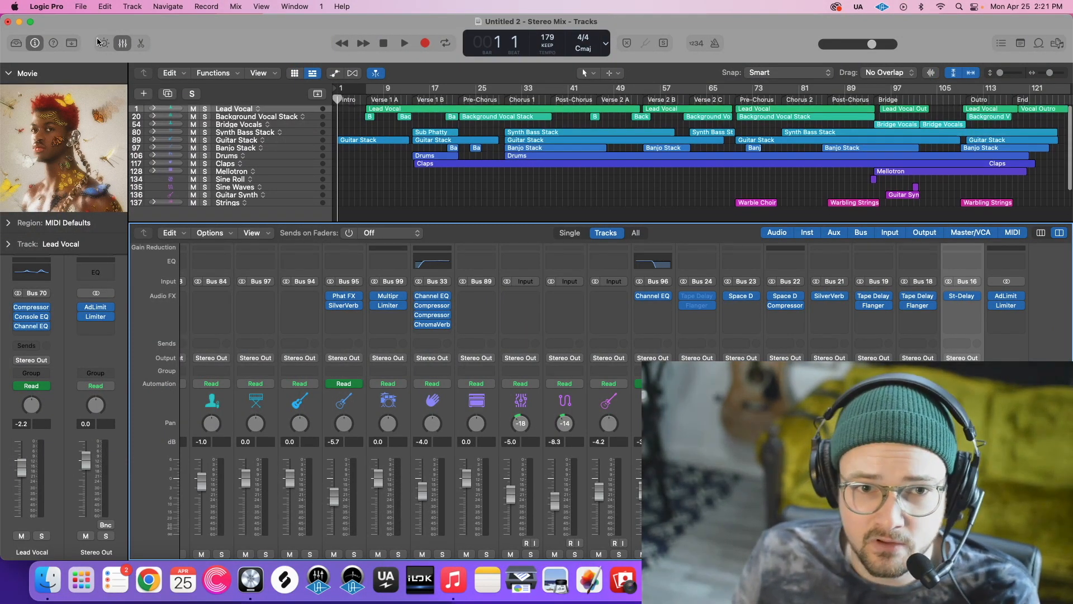
click(123, 43)
click(236, 149)
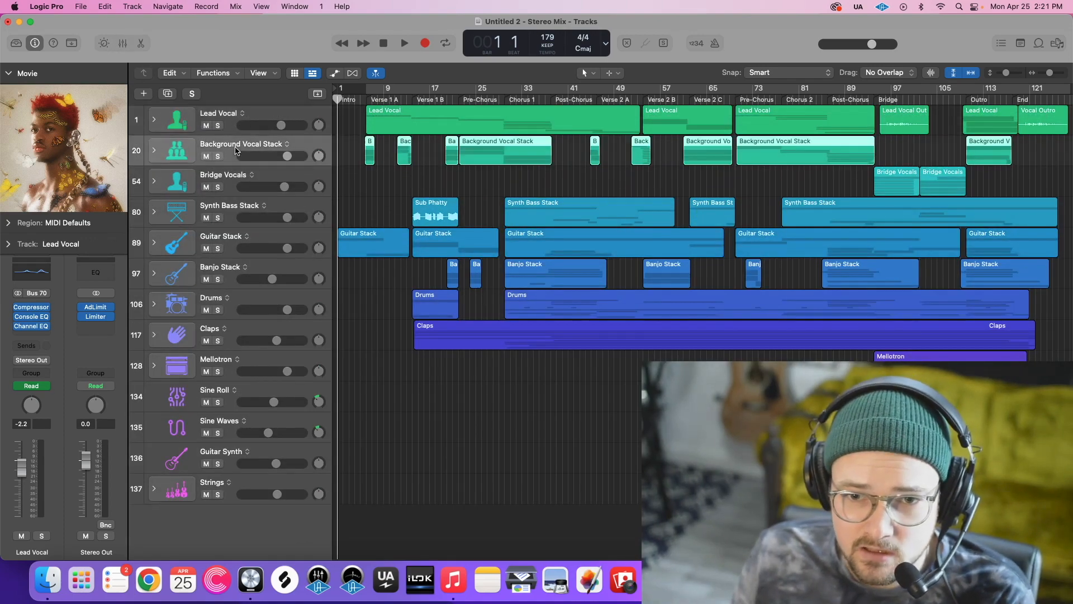
click(154, 150)
scroll(502, 197, up, 1)
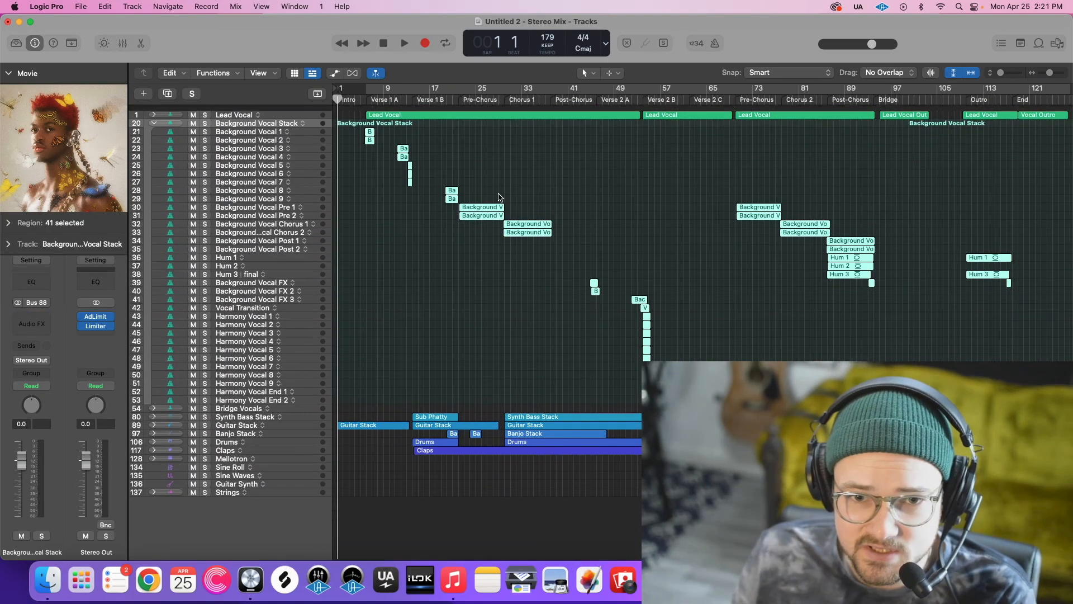
Select the Background Vocal 1 track, then the background vocal and hum regions from the second Pre-Chorus through the Post-Chorus.
click(273, 127)
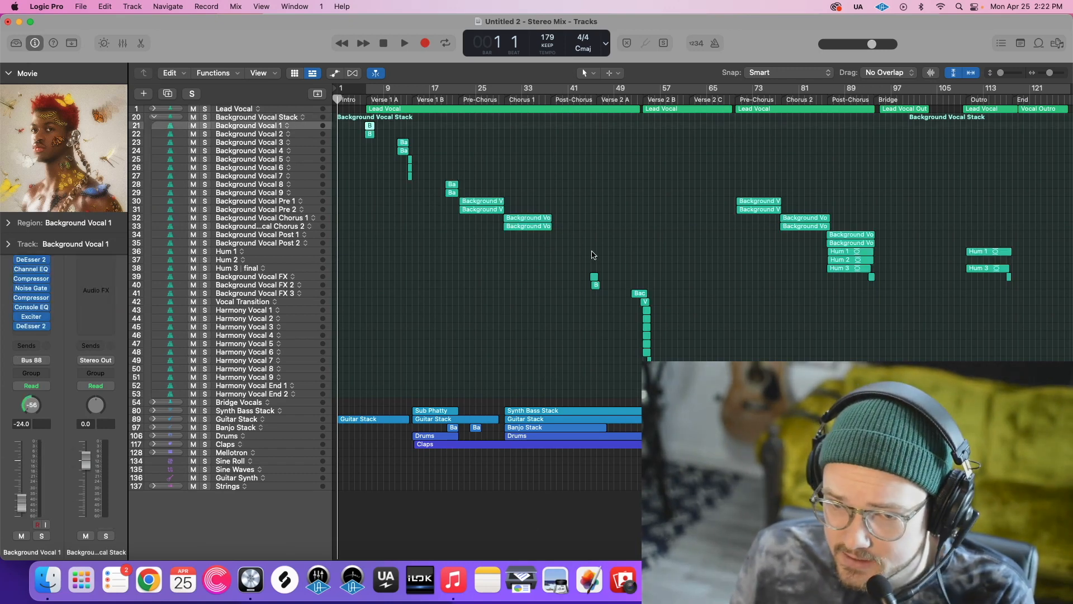
drag(592, 252, 651, 361)
drag(717, 168, 882, 337)
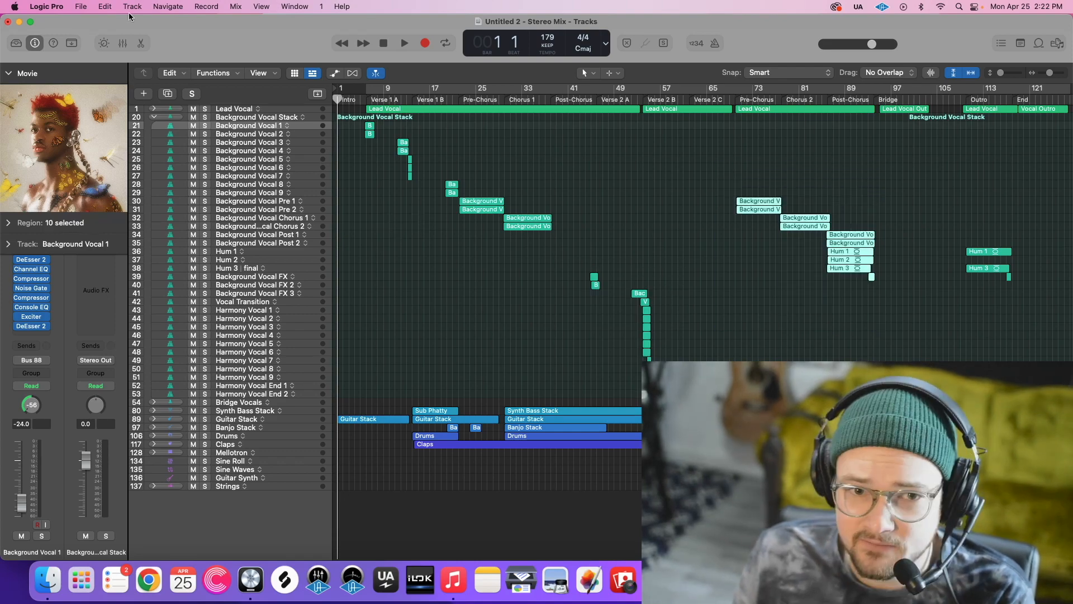
Show the mixer and examine the plug-in chains and sends on the background vocal channels, starting from Background Vocal 1.
click(122, 44)
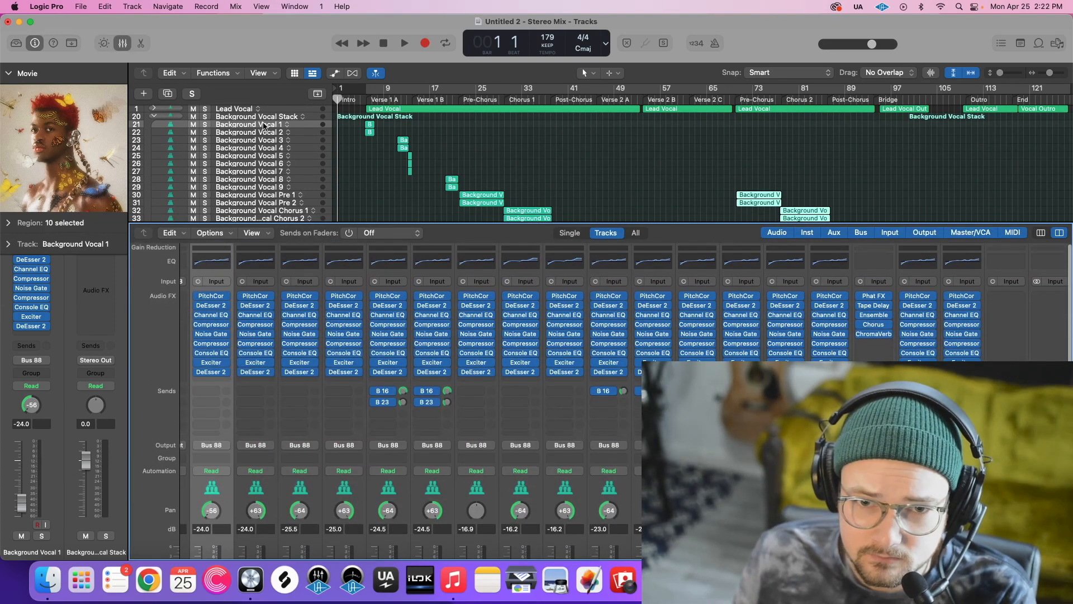
click(265, 126)
scroll(246, 392, down, 5)
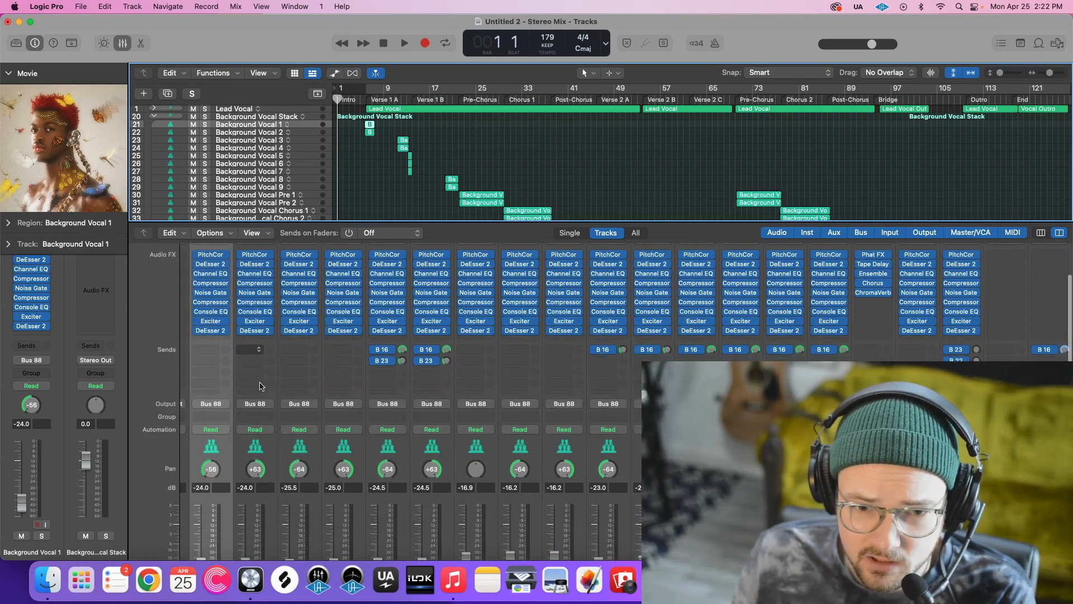
scroll(212, 504, up, 5)
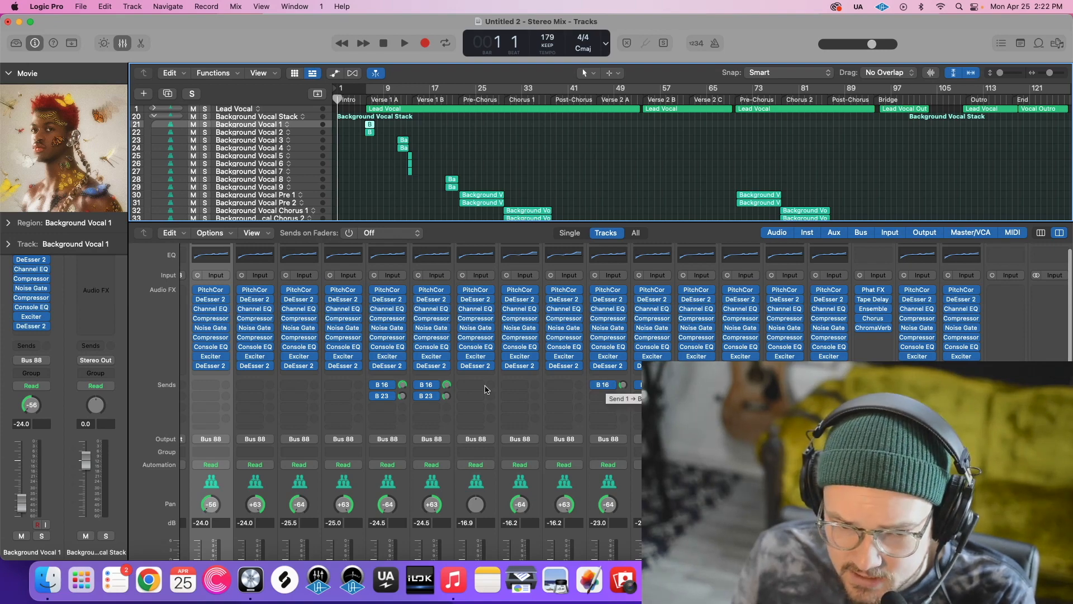
scroll(517, 328, right, 2)
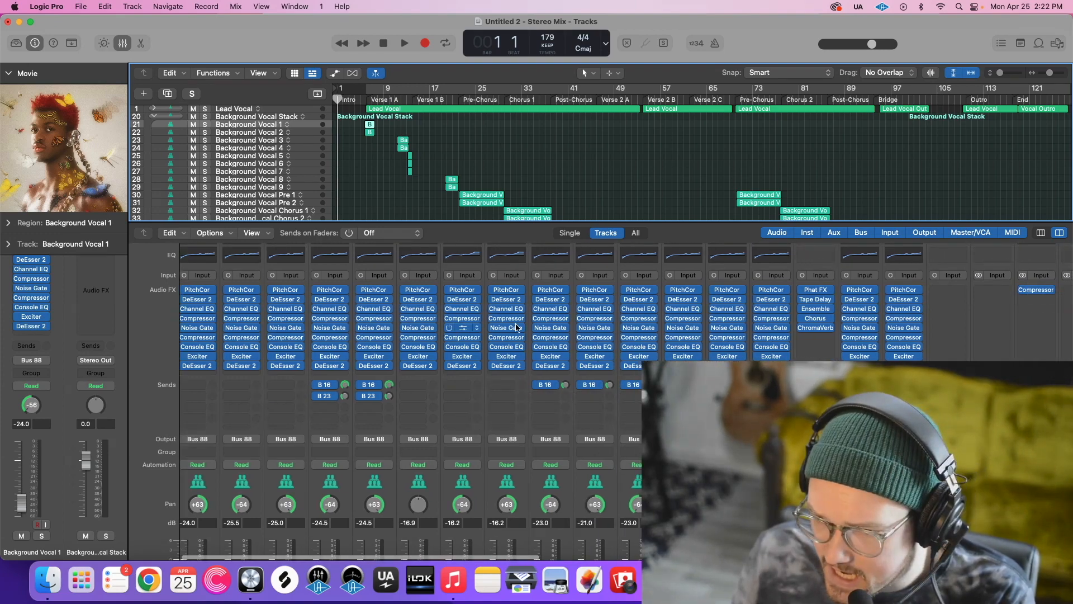
scroll(517, 328, right, 15)
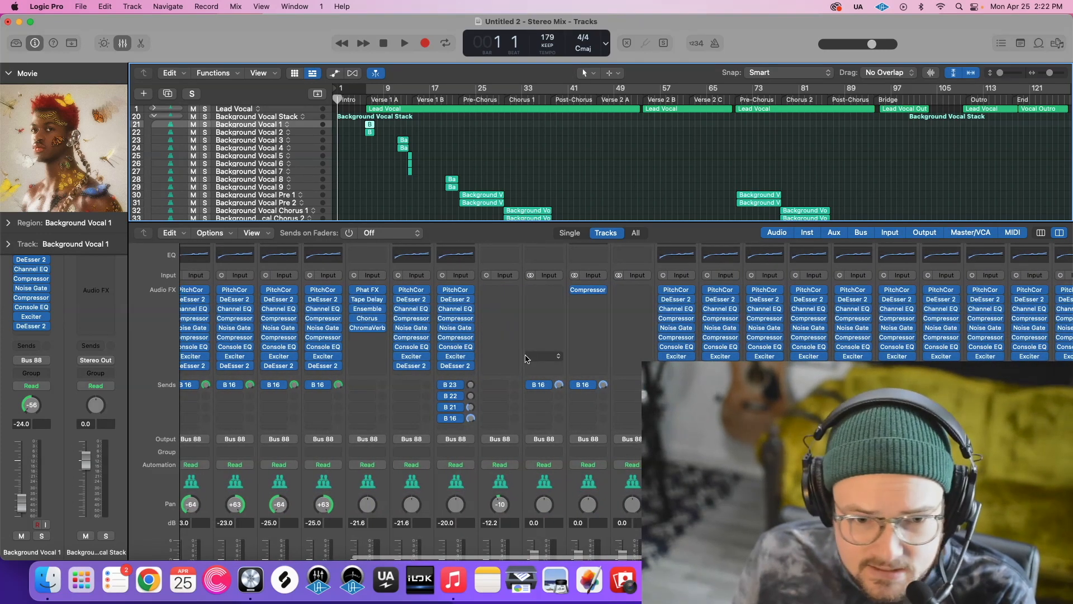
scroll(525, 358, left, 3)
Collapse the Movie display and compare the background and harmony vocal sends with the effects on the bus aux channels.
click(8, 74)
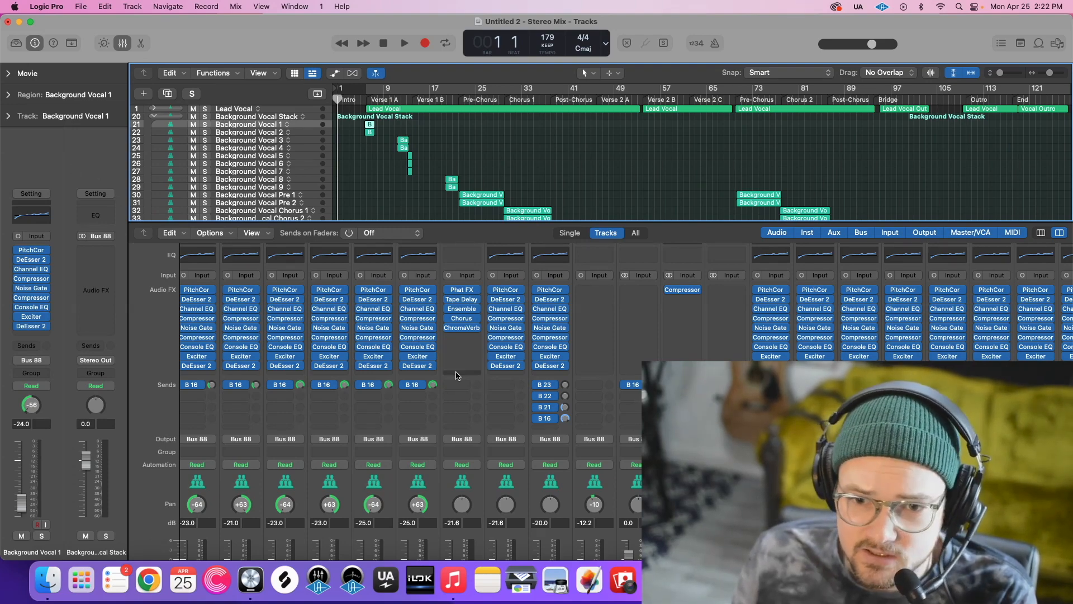
scroll(457, 320, left, 10)
scroll(458, 319, right, 20)
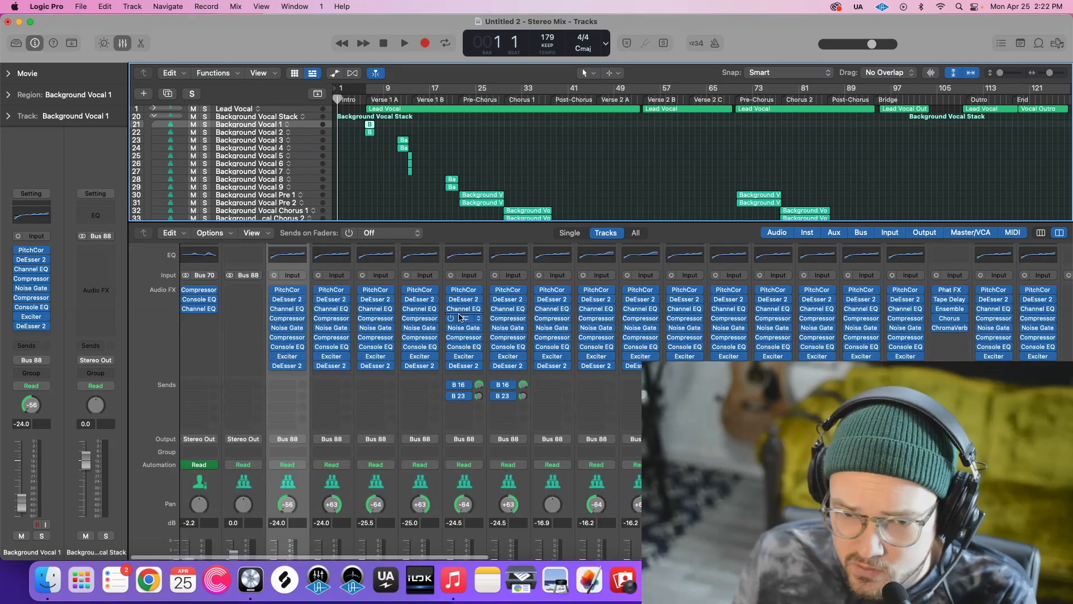
scroll(628, 338, left, 2)
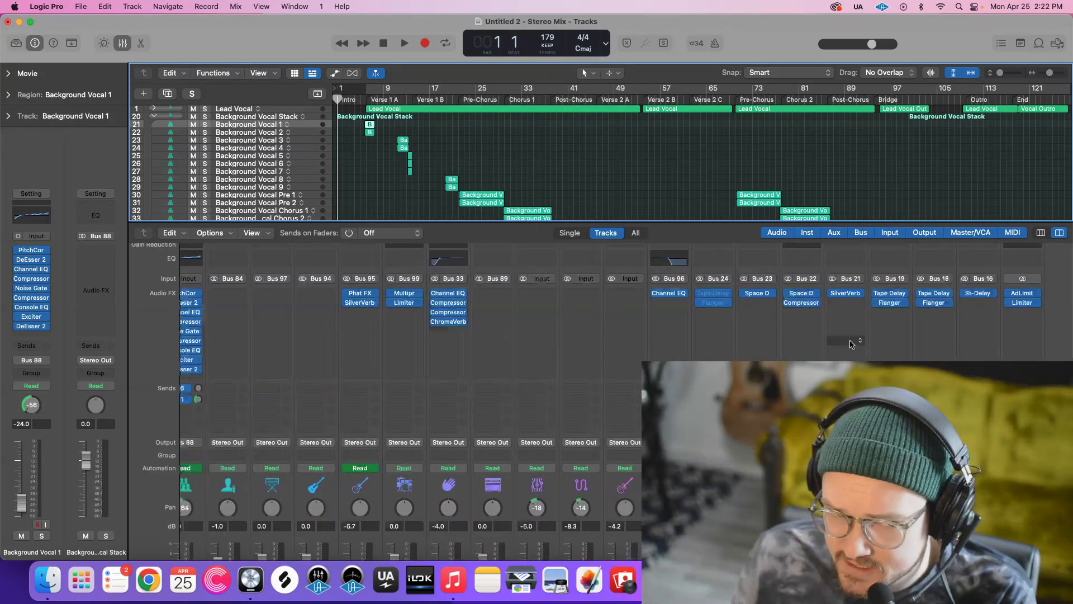
scroll(988, 348, left, 15)
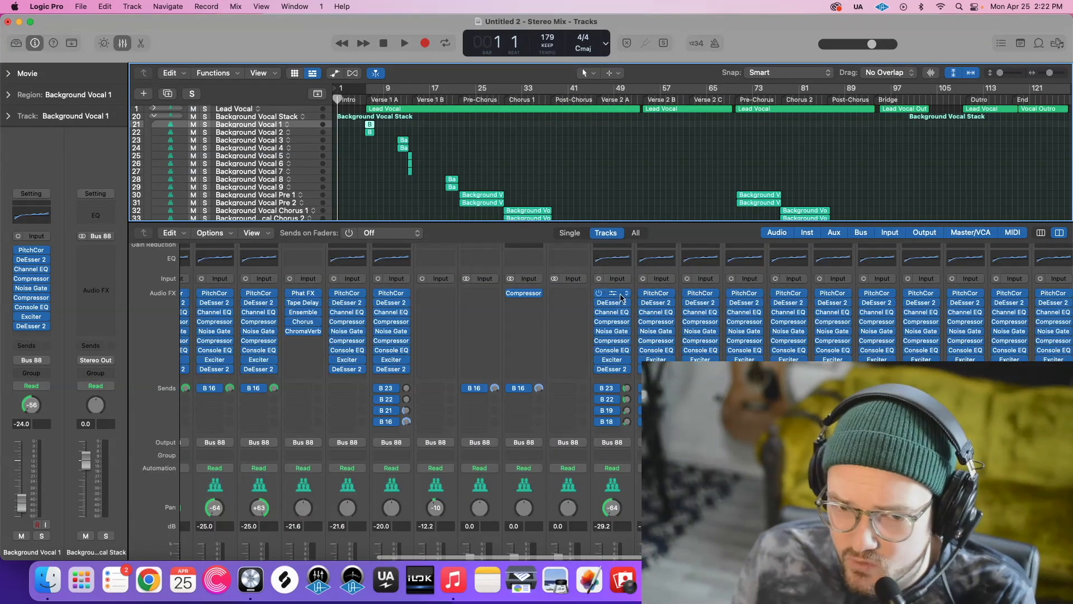
scroll(656, 288, right, 15)
scroll(655, 288, left, 15)
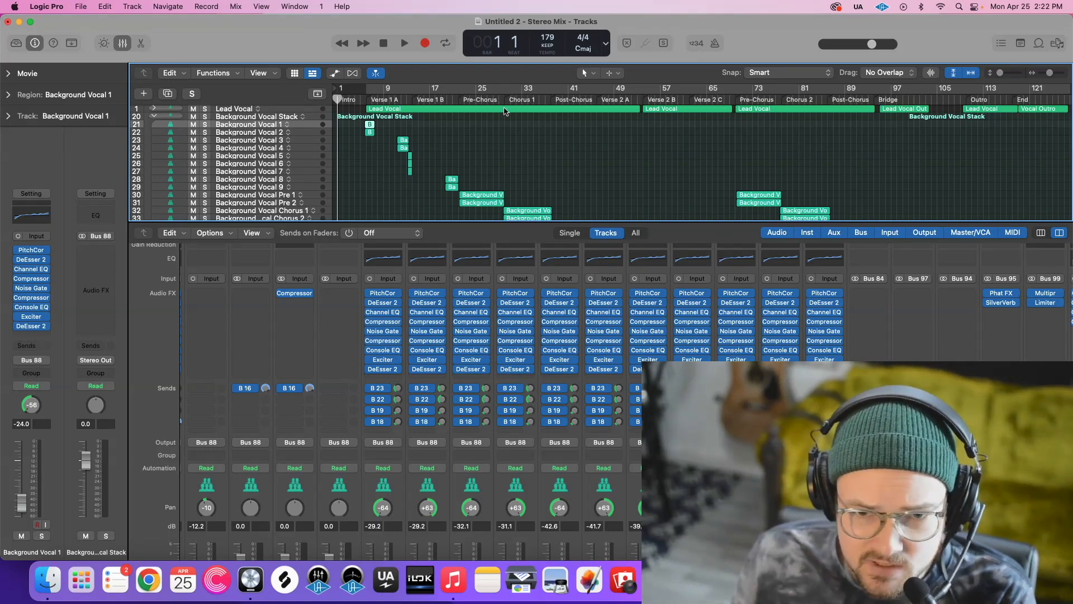
Select the Background Vocal 5 track and place the playhead at bar 13, just before its region.
click(269, 136)
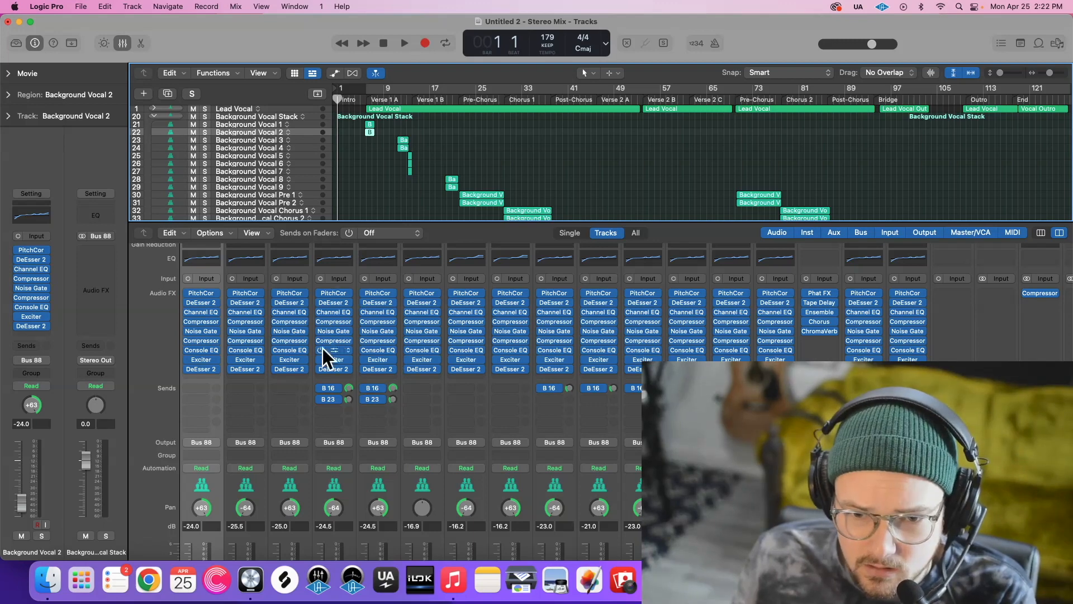
click(333, 272)
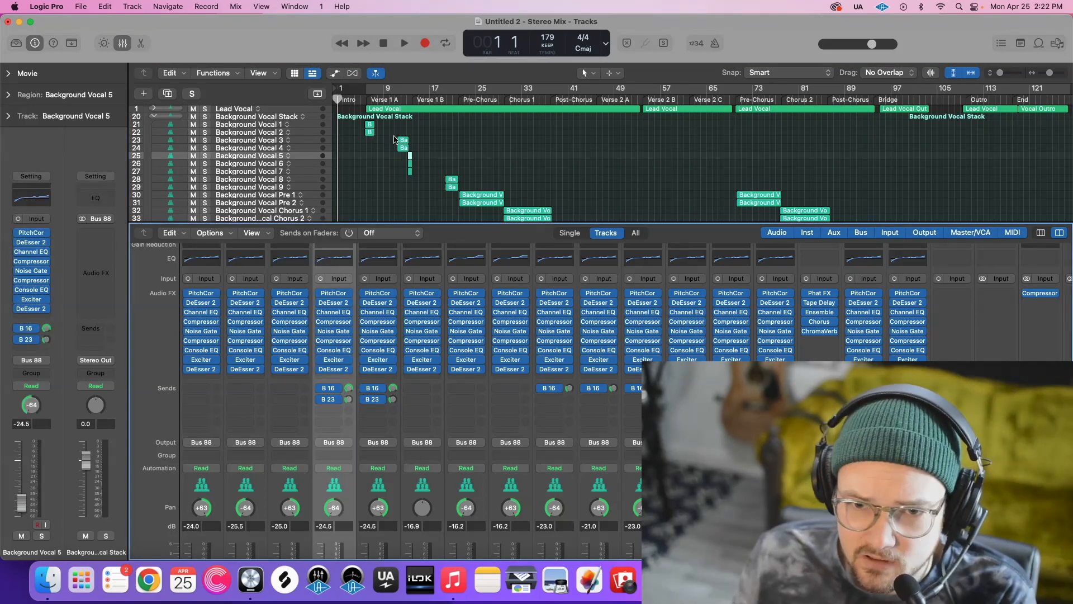
scroll(291, 148, down, 1)
click(277, 150)
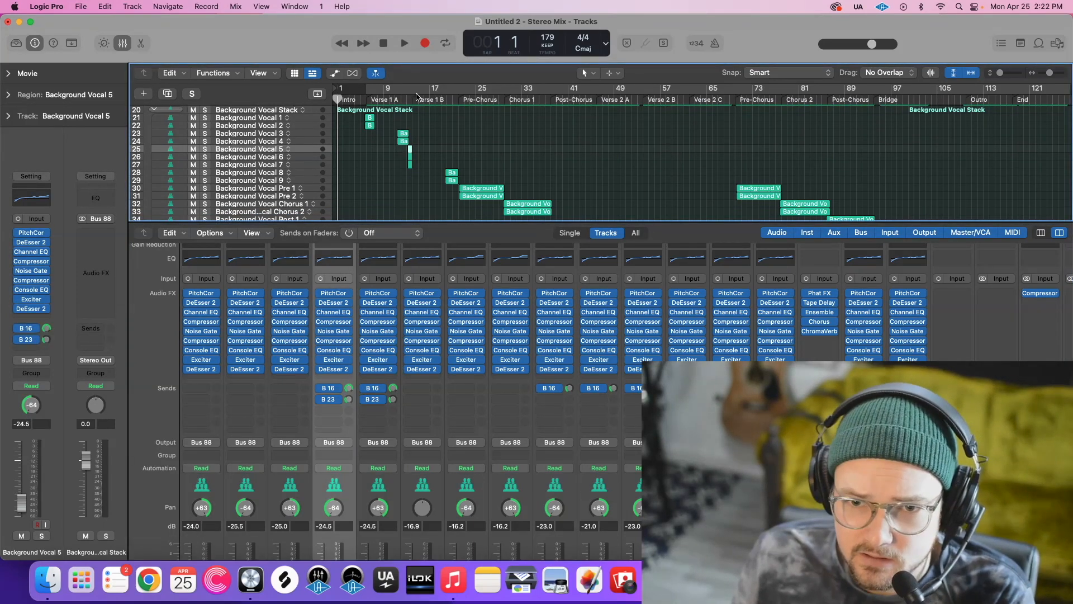
click(416, 96)
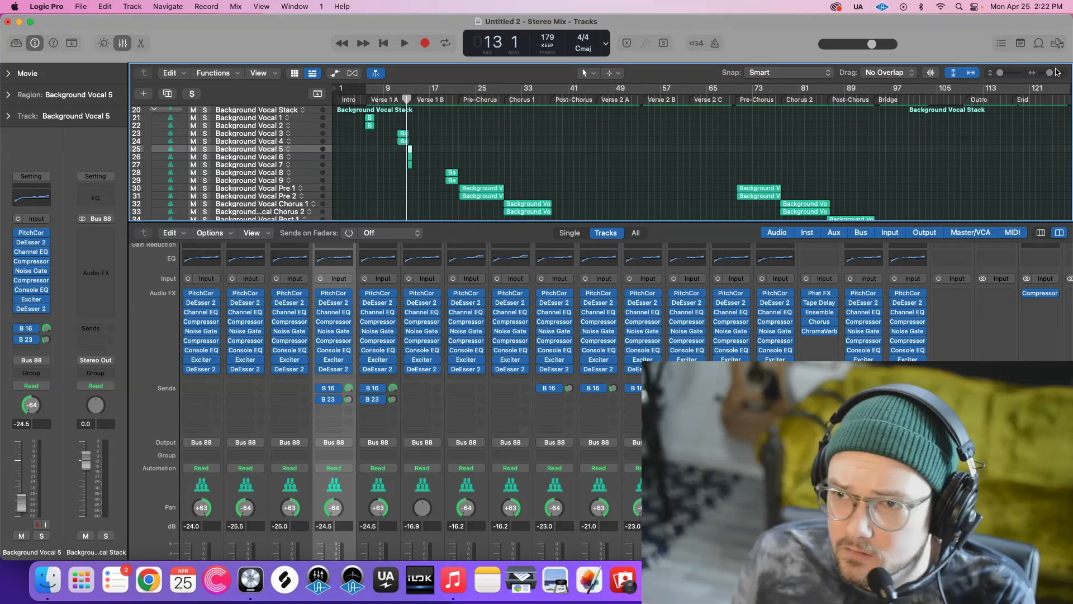
drag(1006, 74, 1010, 74)
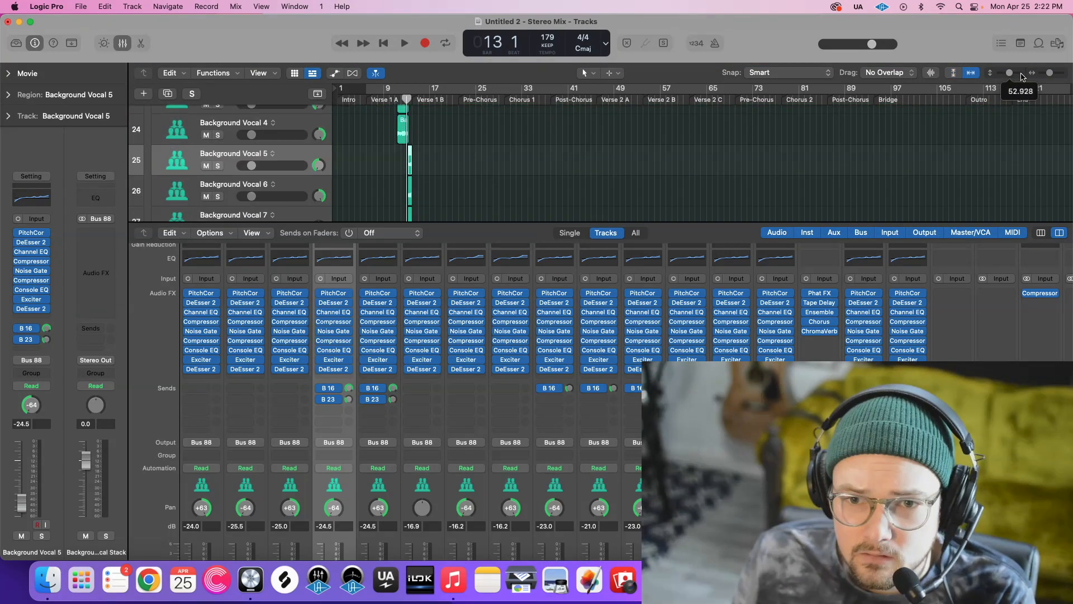
Audition Background Vocal 5 in solo from bar 13, and clear its solo.
click(218, 166)
key(space)
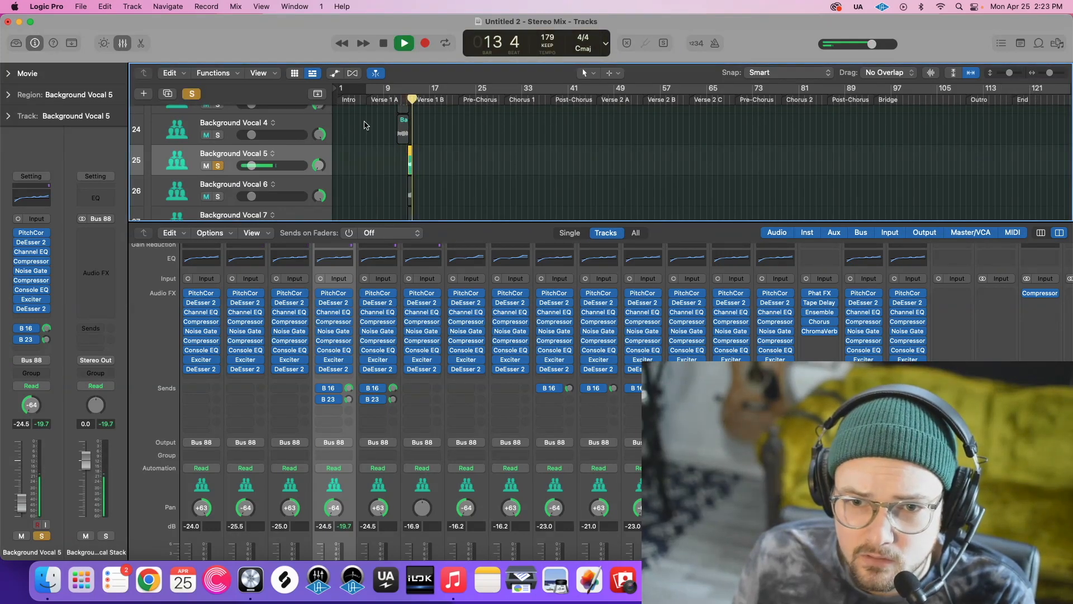
key(space)
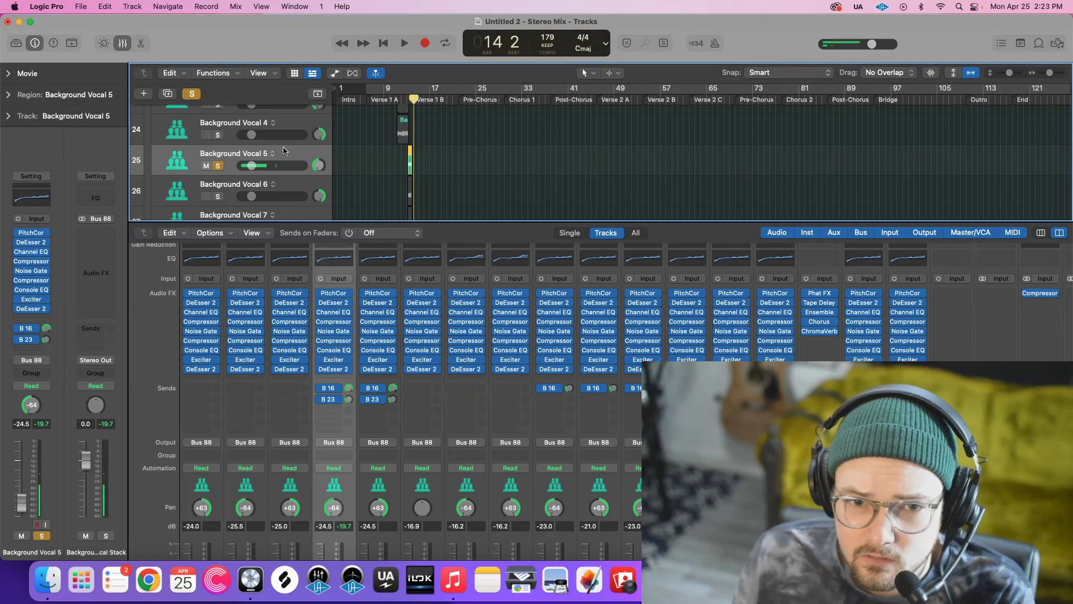
click(218, 167)
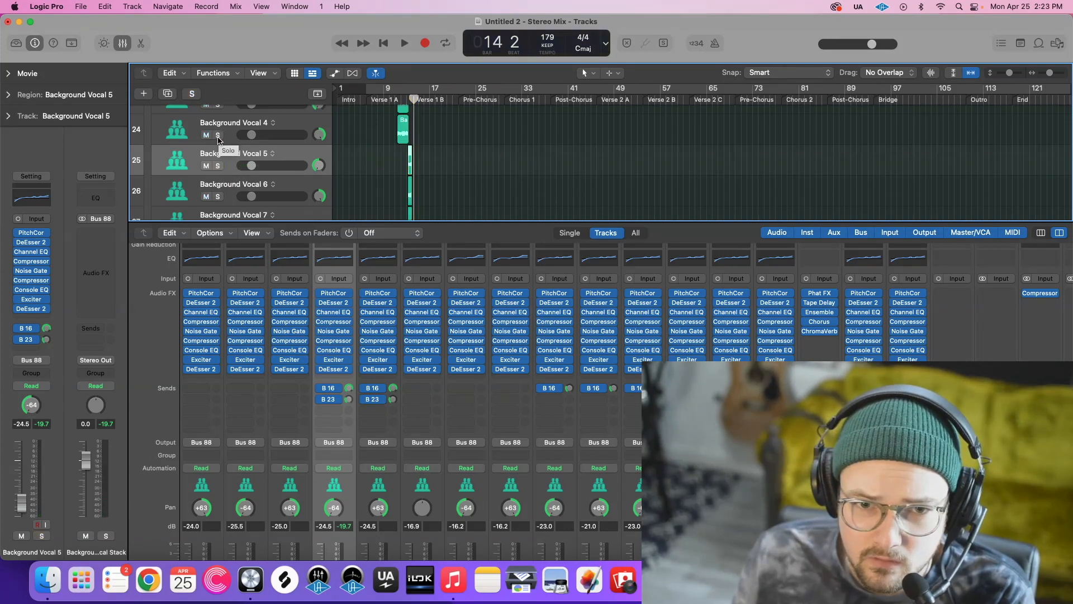
Select Background Vocal 4, solo it and play its region from bar 11.
click(219, 136)
click(219, 136)
click(306, 272)
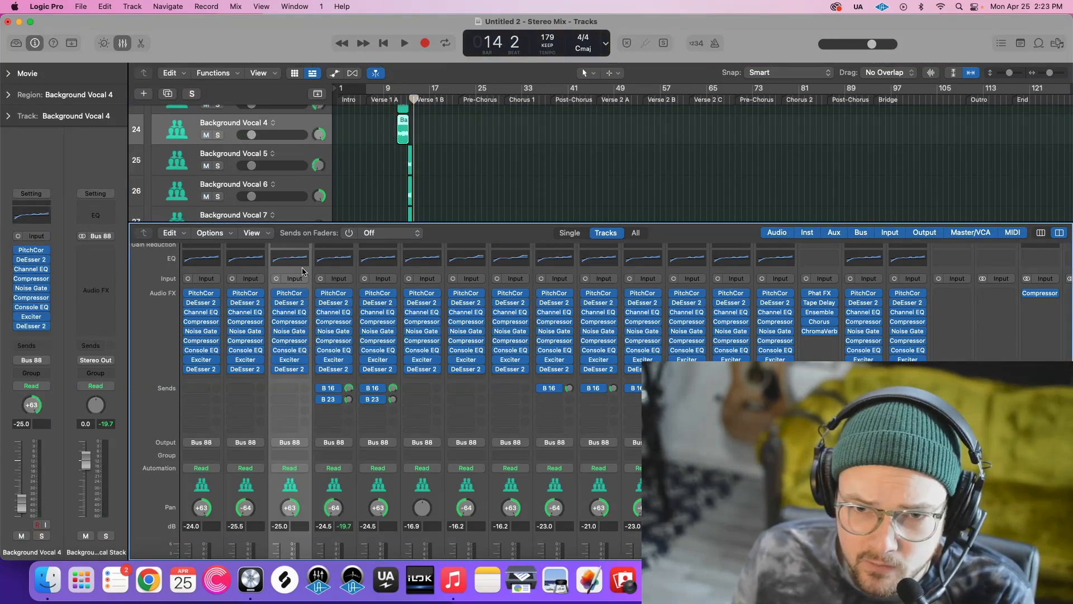
click(396, 99)
key(space)
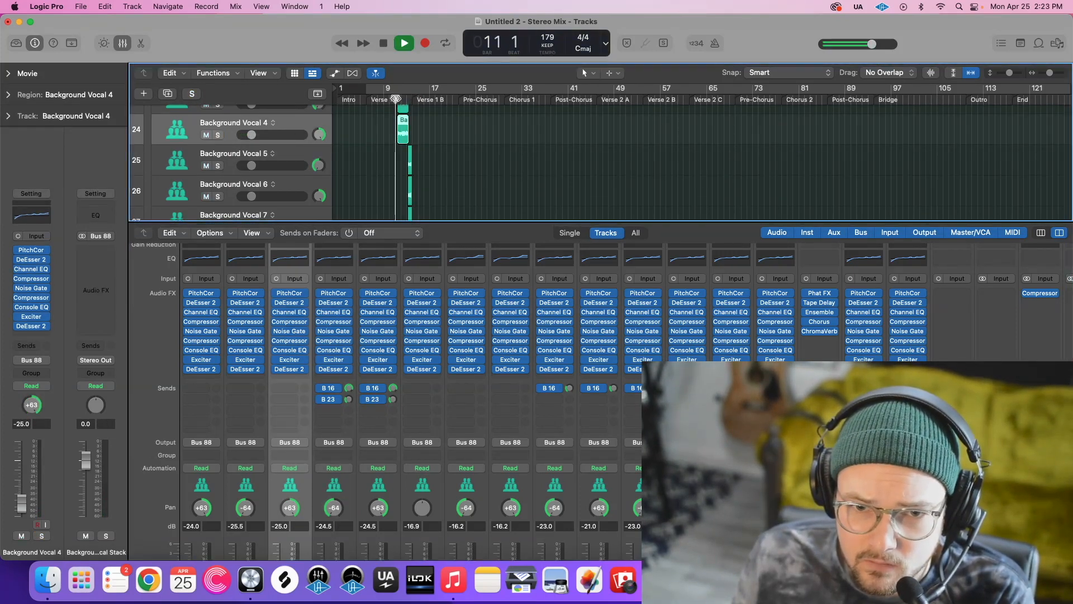
key(space)
click(218, 136)
key(space)
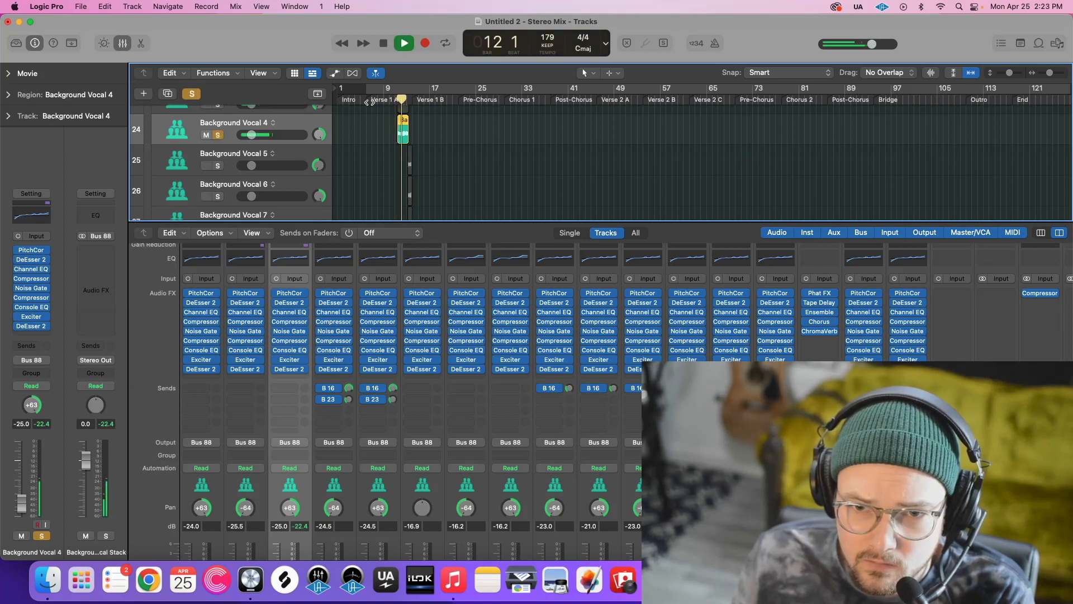
key(space)
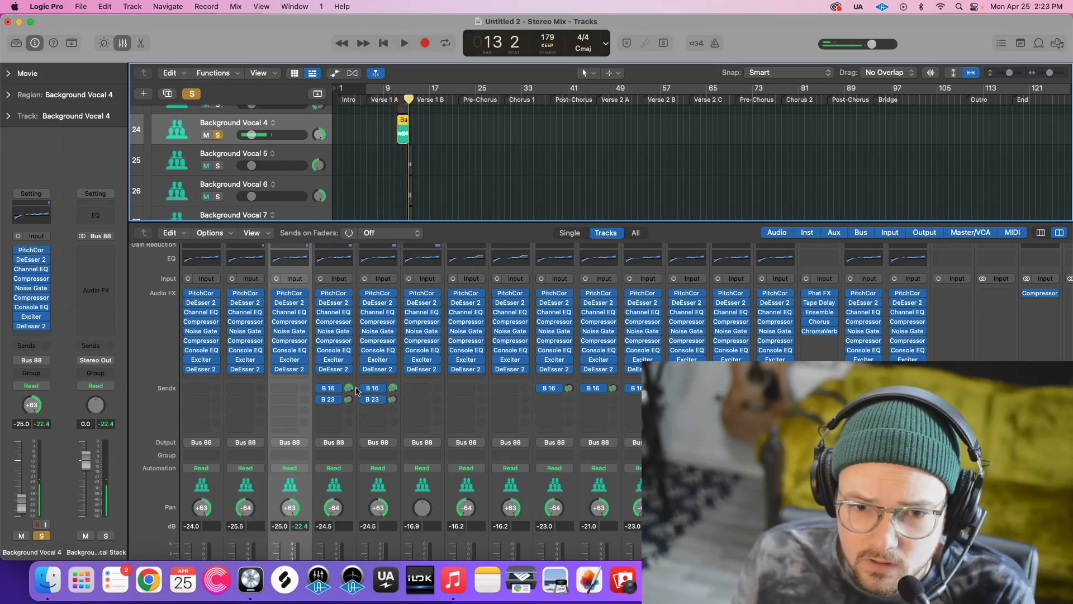
Select Background Vocal 5 and trace its Bus 23 send to the aux channel, viewing and closing the Space Designer there.
scroll(338, 384, right, 2)
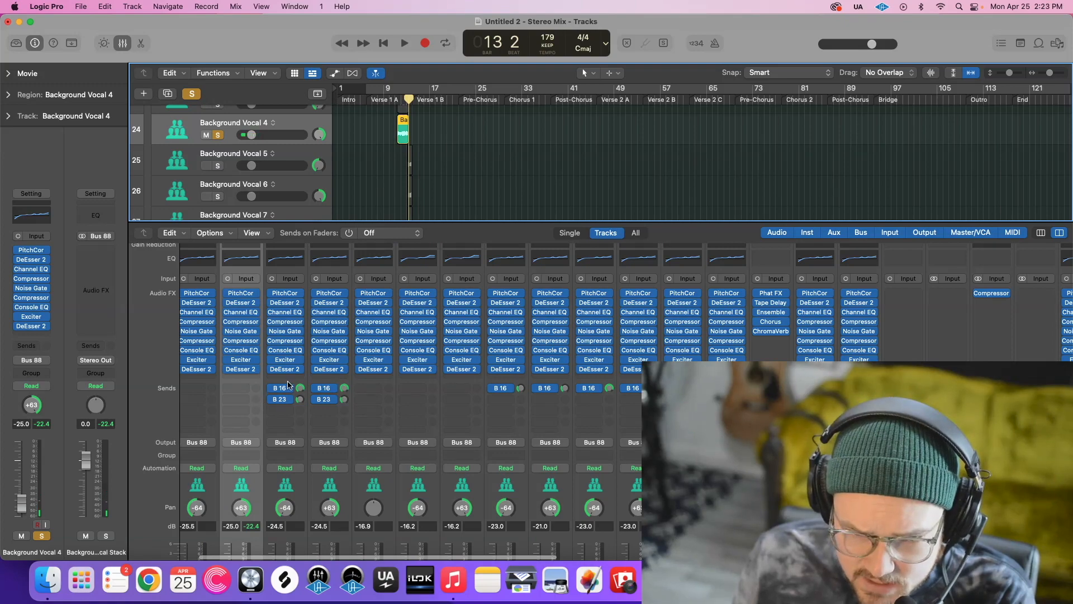
click(269, 394)
scroll(449, 381, right, 5)
scroll(449, 381, right, 12)
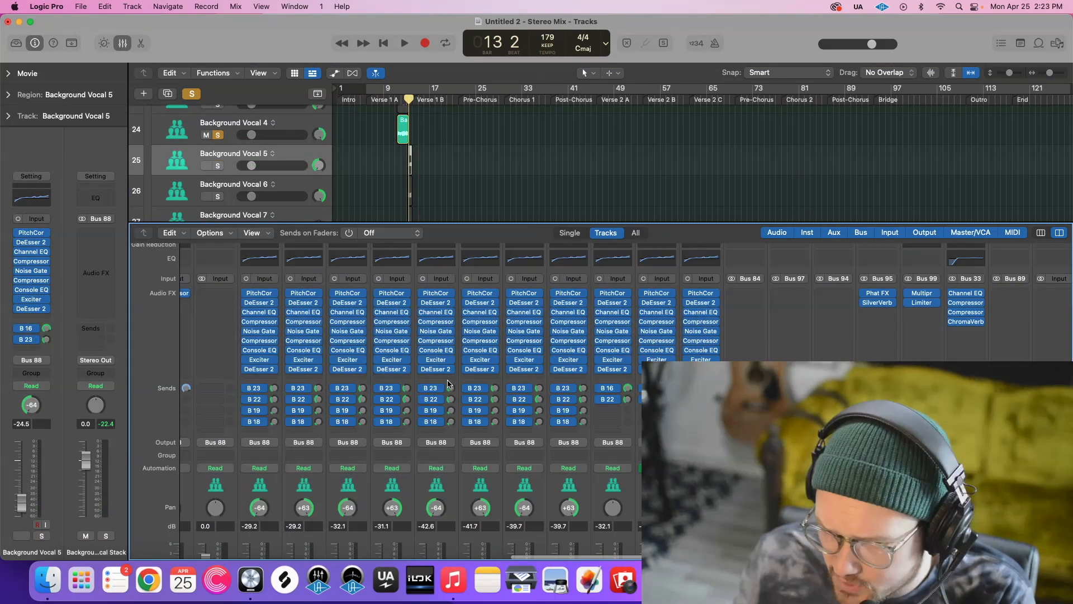
scroll(447, 381, right, 2)
scroll(441, 381, right, 10)
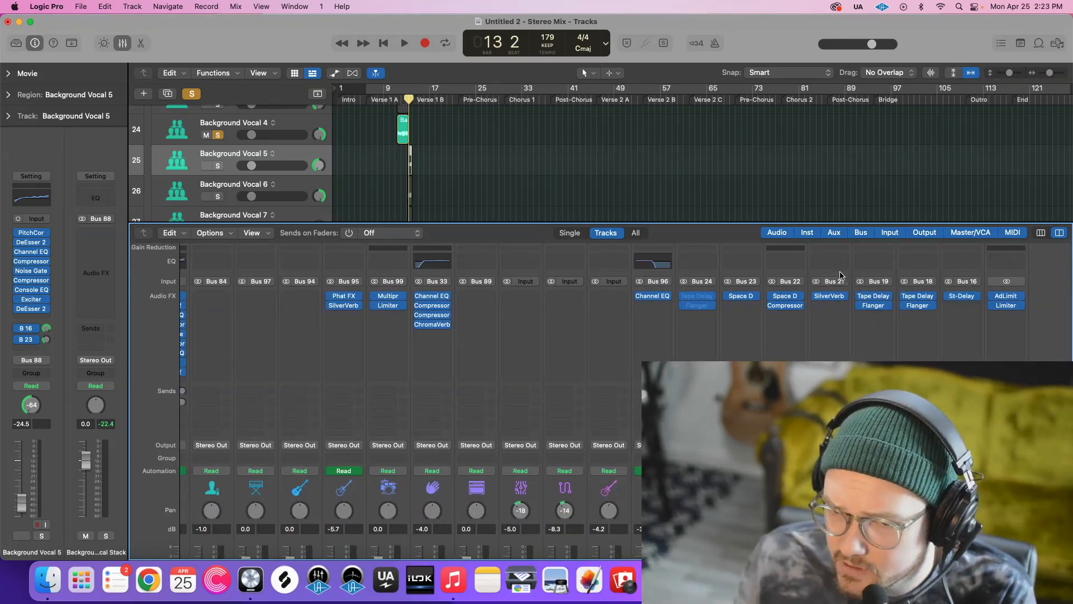
click(743, 297)
click(341, 124)
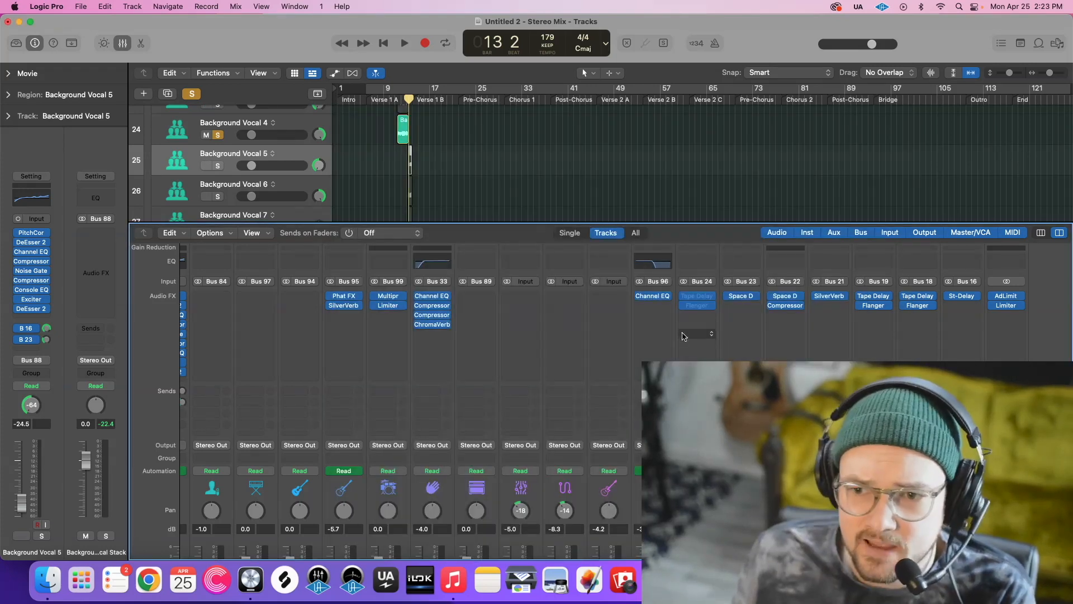
Hide the mixer, clear the Background Vocal 4 solo, and audition Background Vocal 1 in solo from bar 6.
click(122, 44)
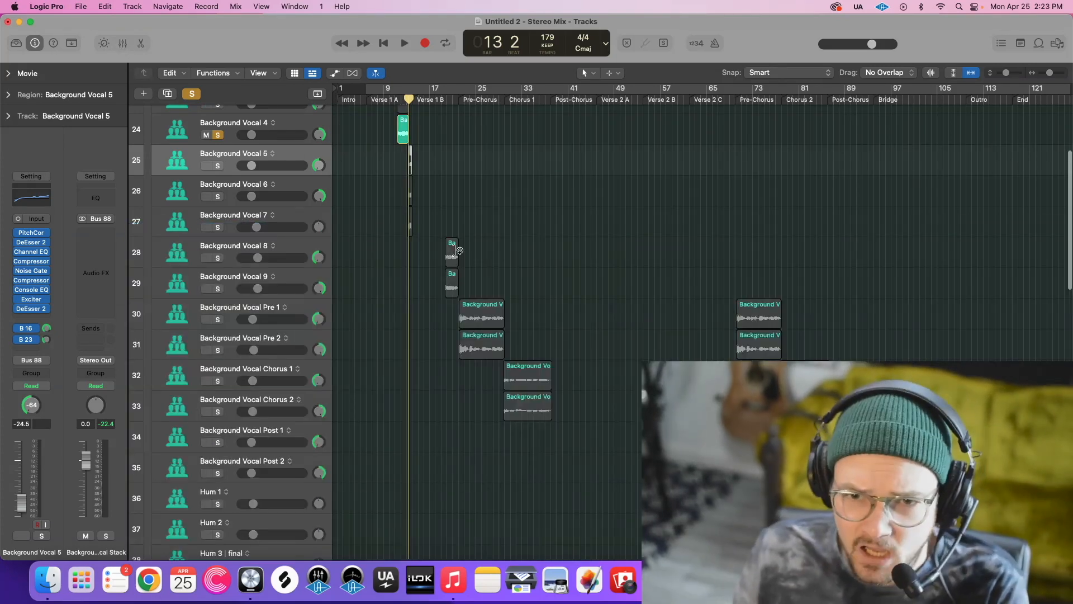
scroll(454, 291, up, 5)
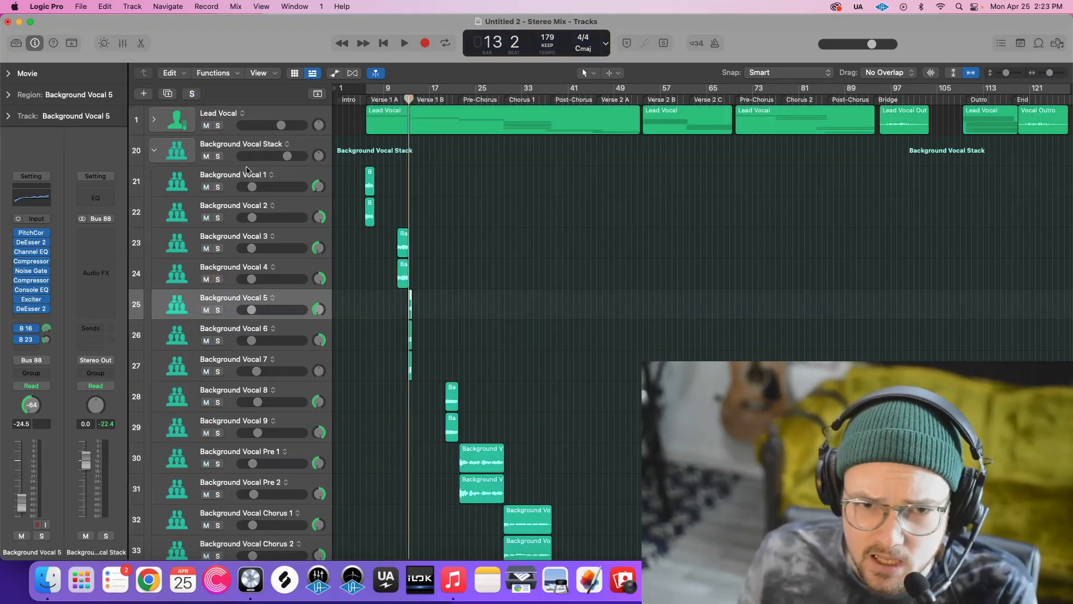
click(249, 176)
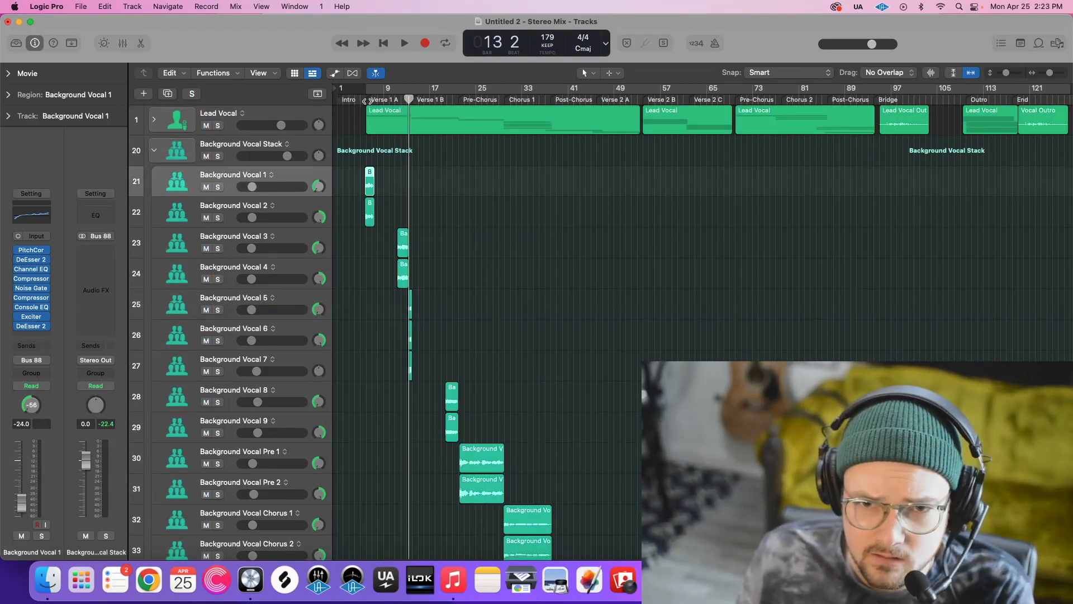
click(366, 100)
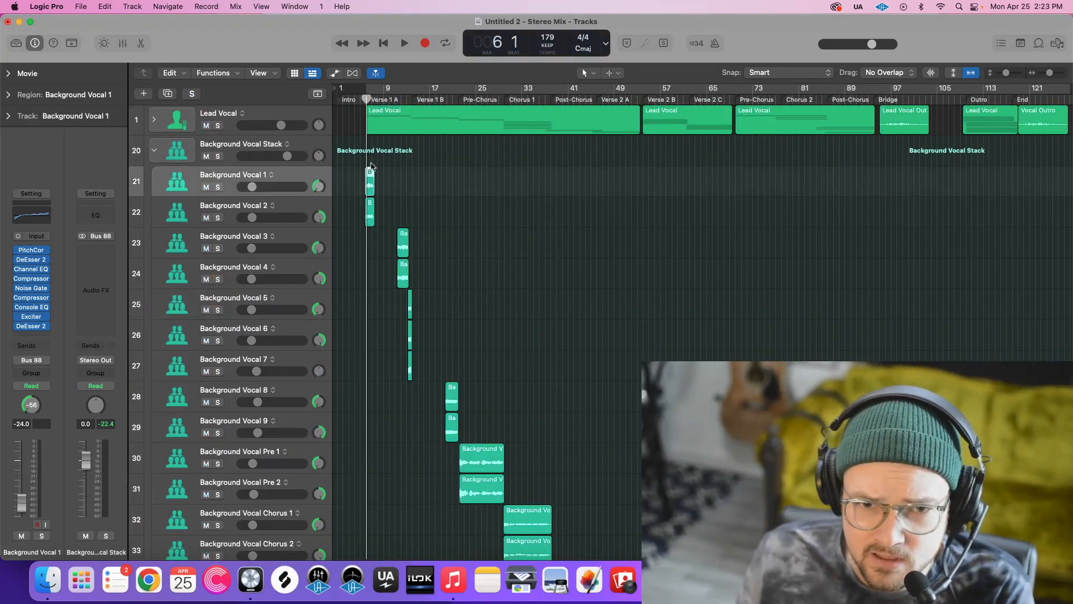
click(218, 187)
key(space)
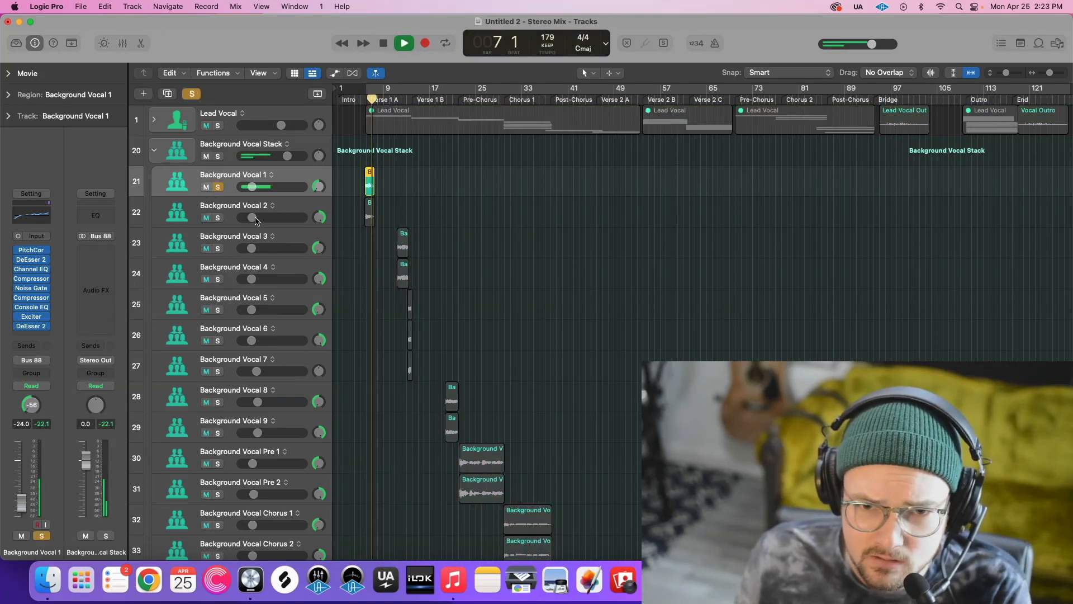
key(space)
click(217, 188)
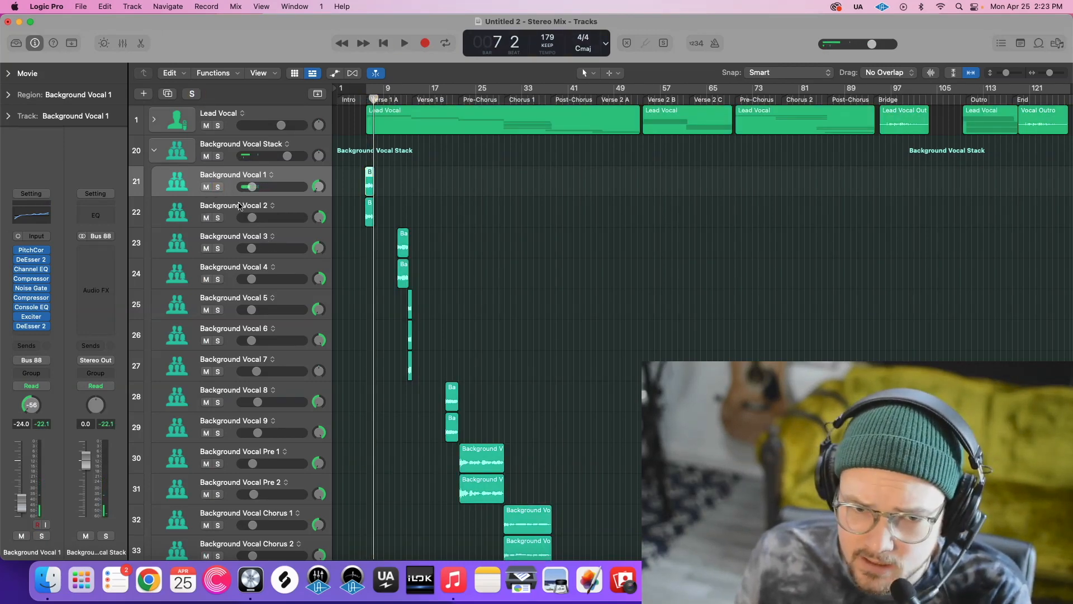
Look at the Background Vocal 2 channel strip, and copy the channel strip setting of Background Vocal 1.
click(240, 206)
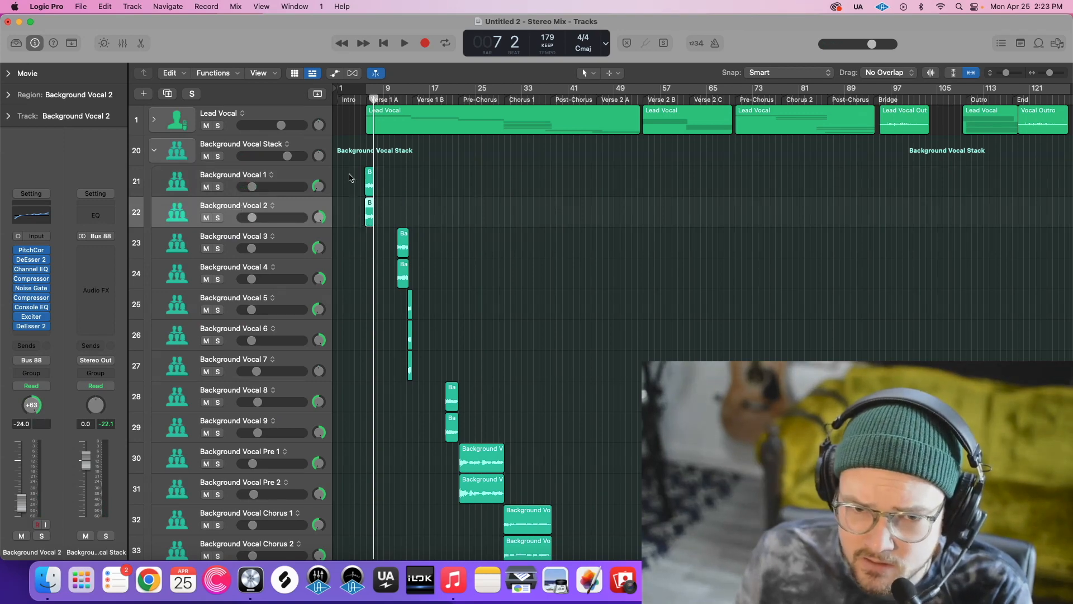
click(212, 174)
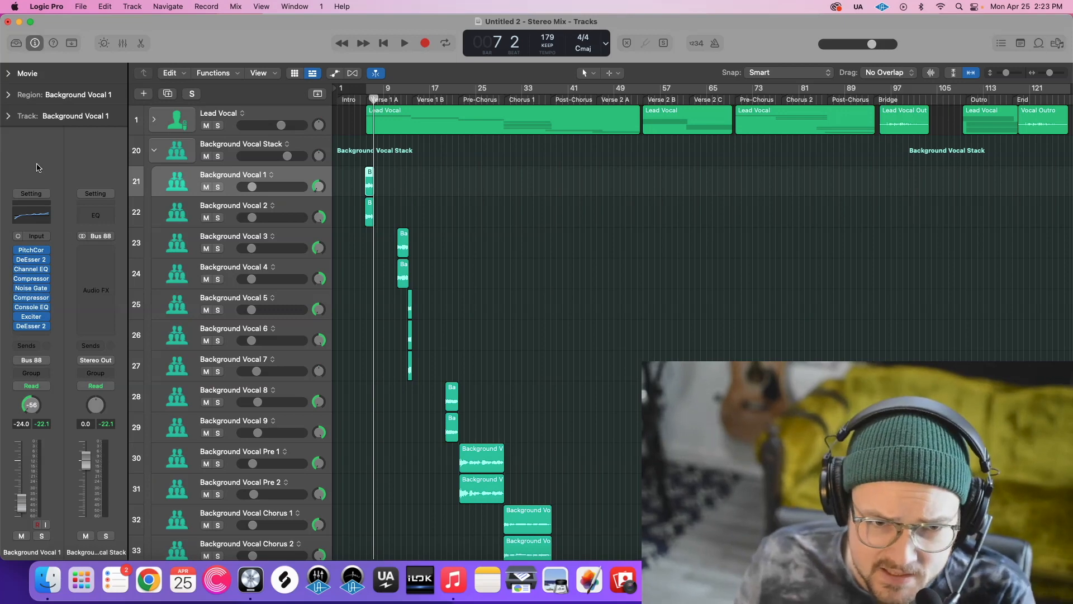
click(25, 194)
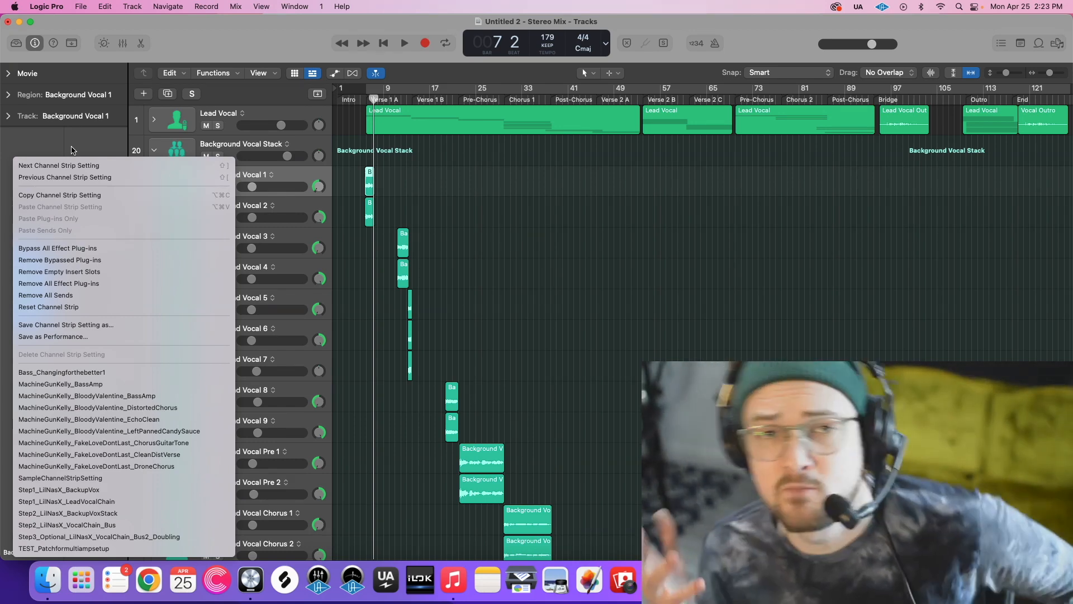
click(82, 197)
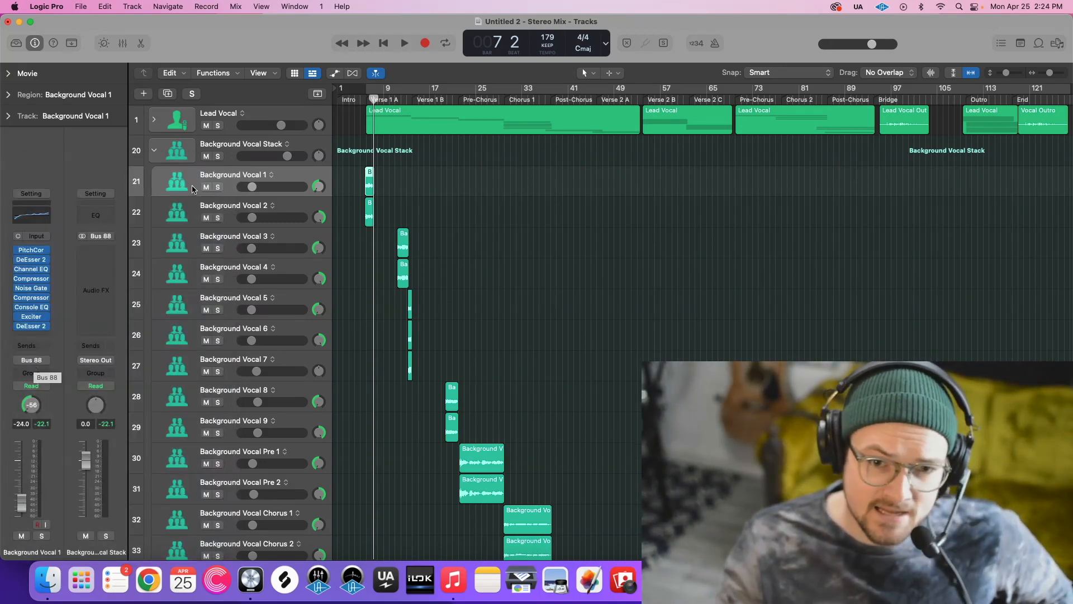
Select Background Vocal 3, show the mixer and compare the background vocal sends with the Space Designer on the Bus 23 aux.
click(228, 236)
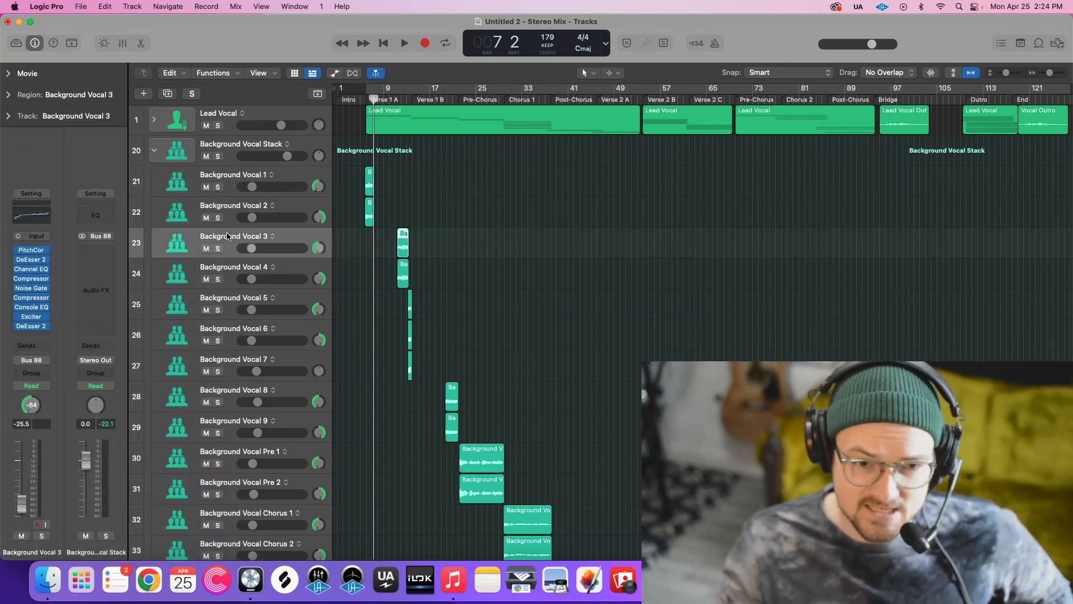
click(123, 44)
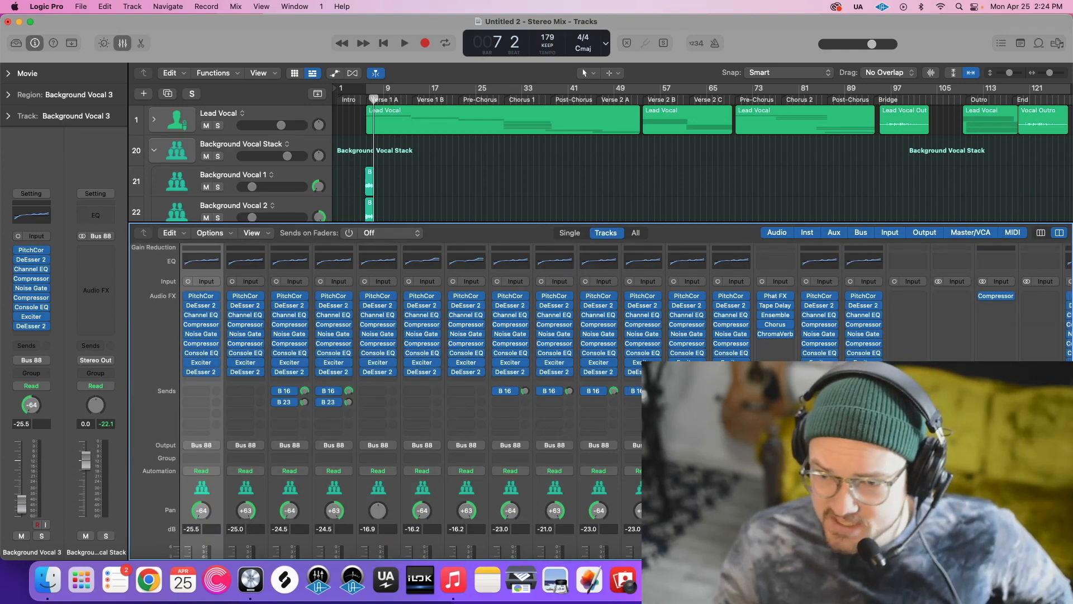
scroll(208, 281, right, 3)
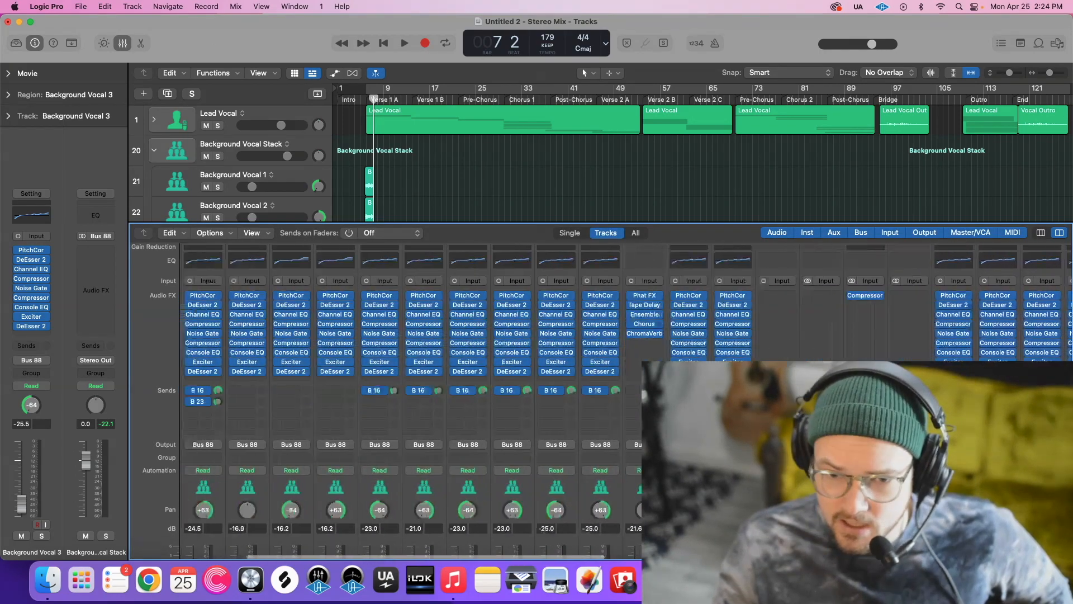
scroll(679, 351, right, 10)
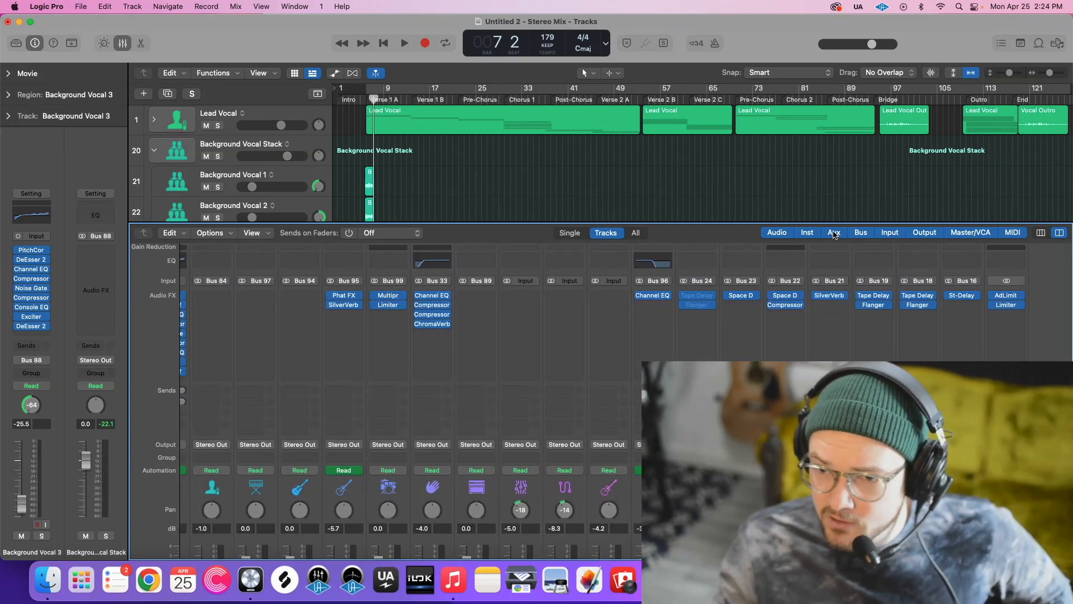
mouse_move(743, 297)
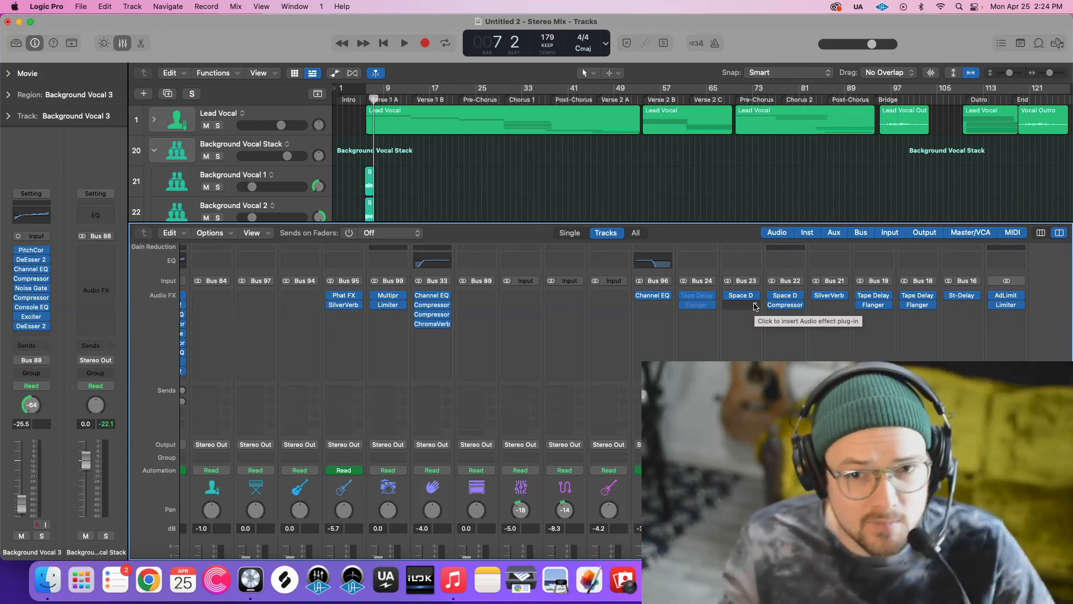
scroll(399, 330, left, 15)
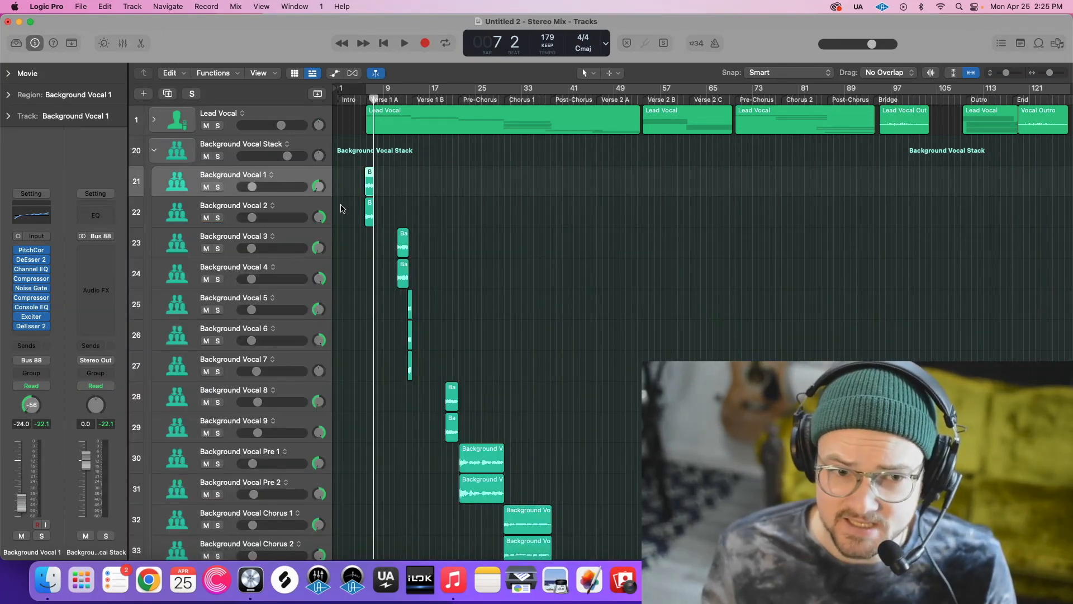
Save the Space Designer setting on the Bus 23 aux channel as 1.3s Medium Hall, and close the plug-in.
click(128, 42)
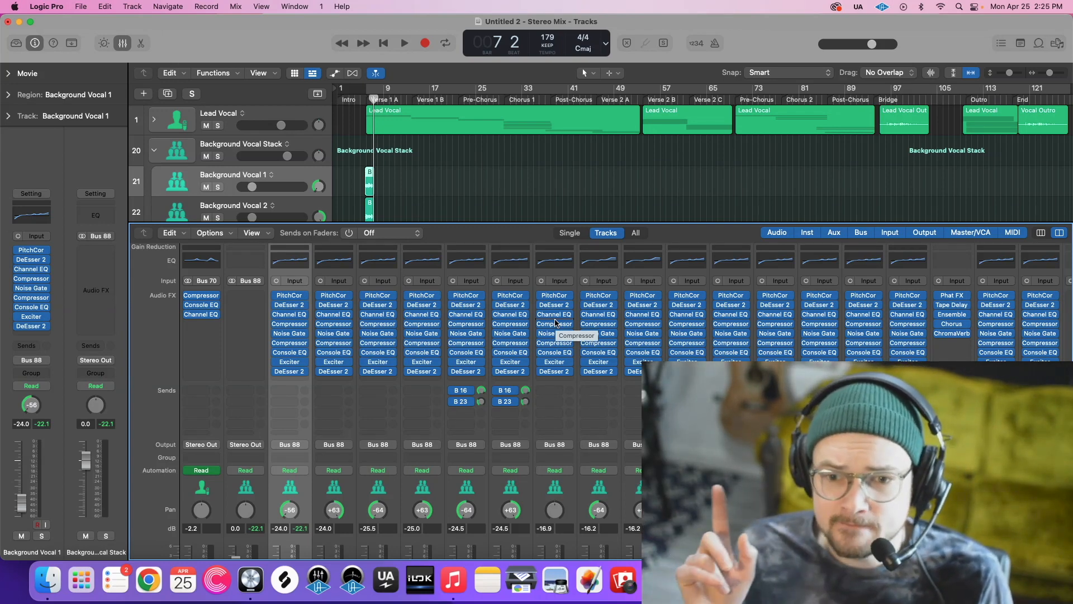
scroll(555, 323, right, 10)
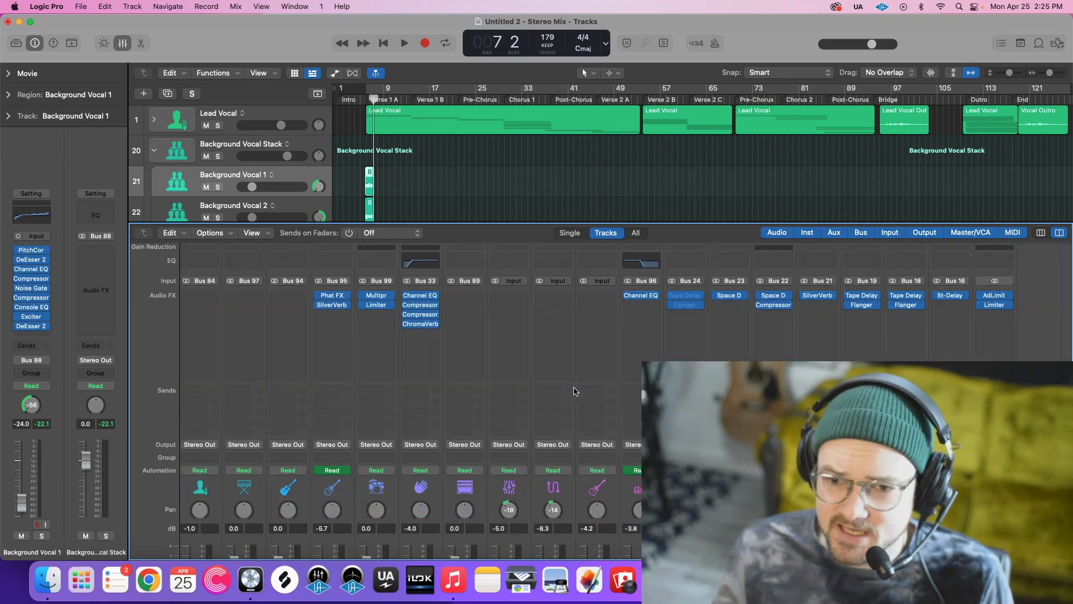
scroll(729, 334, left, 1)
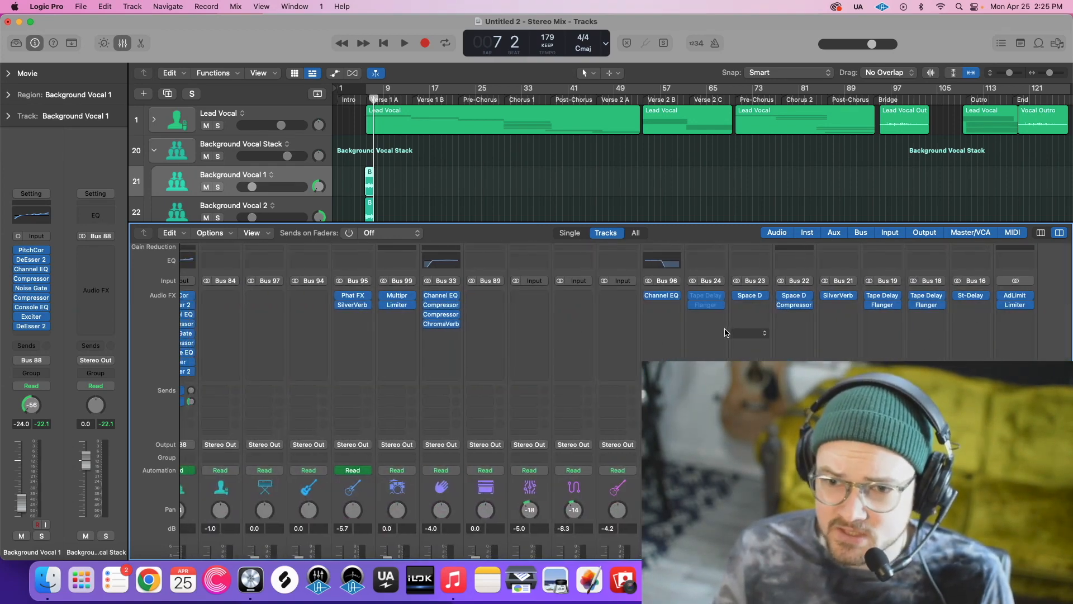
click(745, 295)
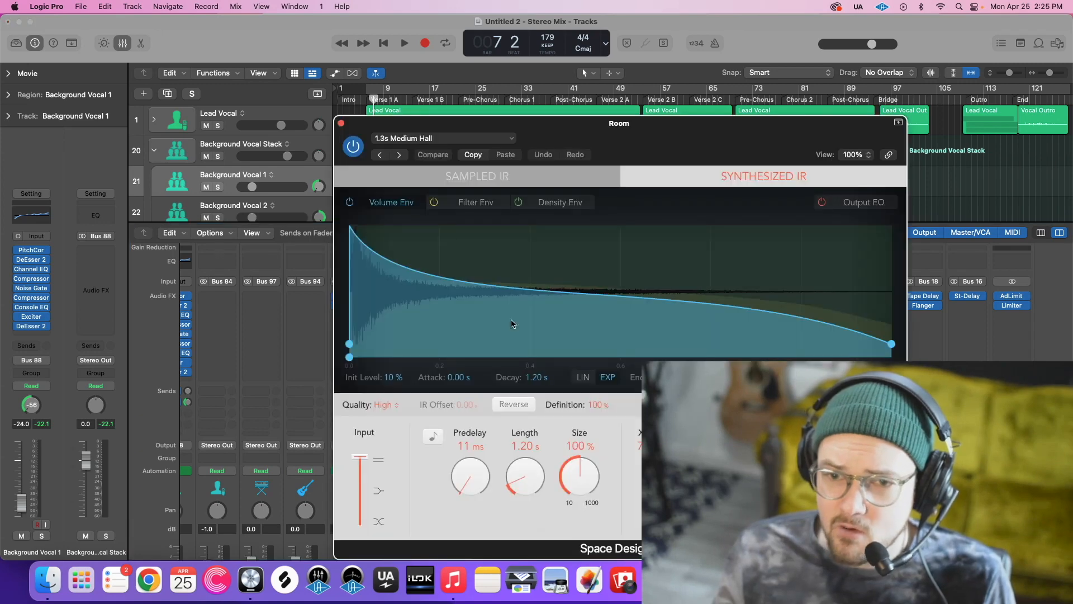
click(412, 139)
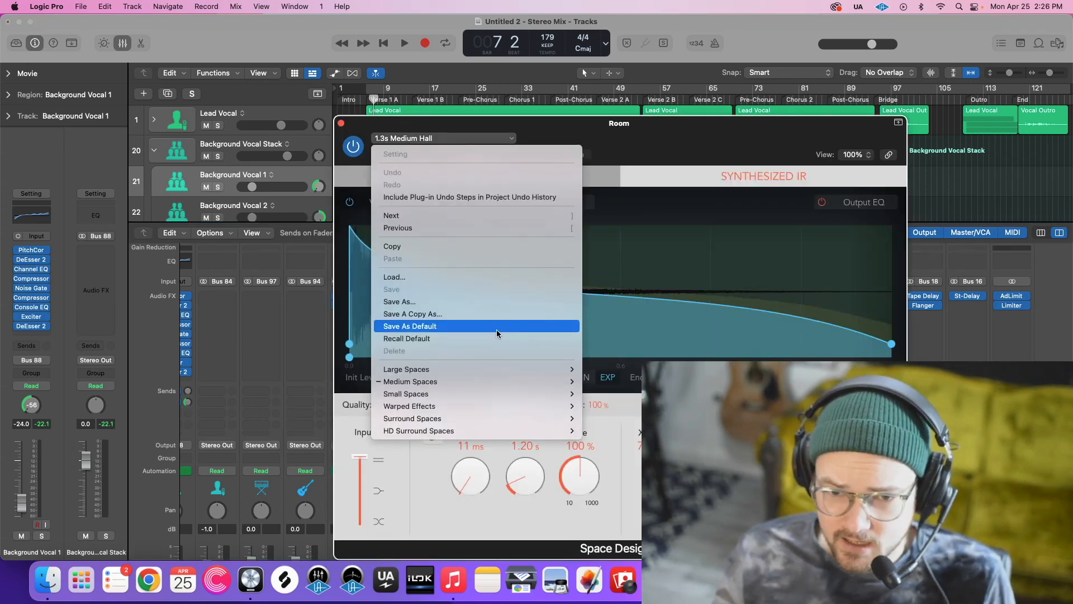
click(474, 307)
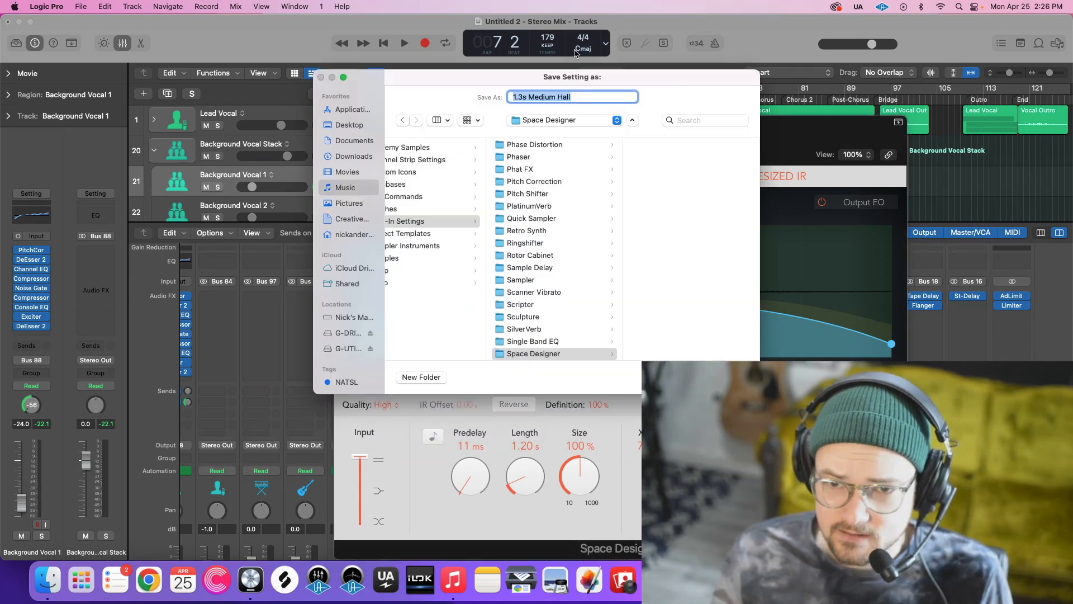
key(Return)
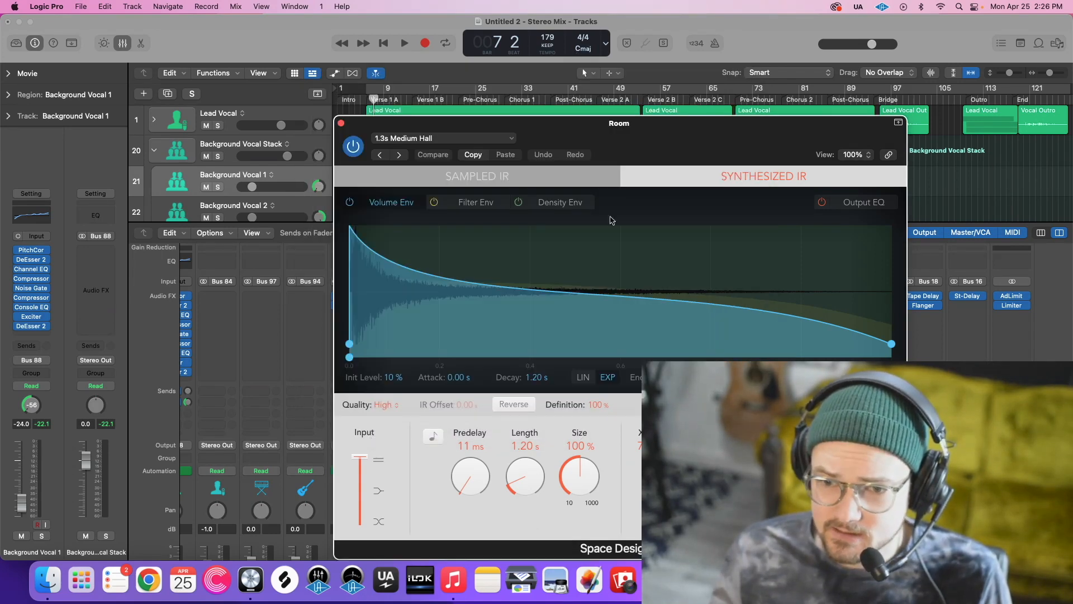
click(342, 124)
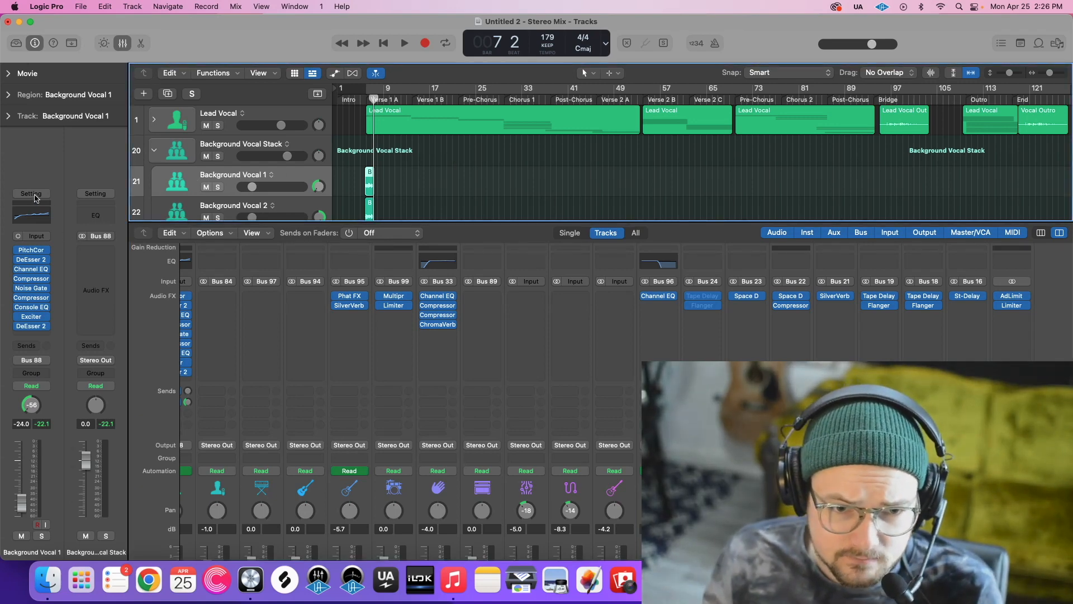
Save the channel strip setting of Background Vocal 1 as Step1_LilNasX_BackupVox in the Track folder.
click(34, 194)
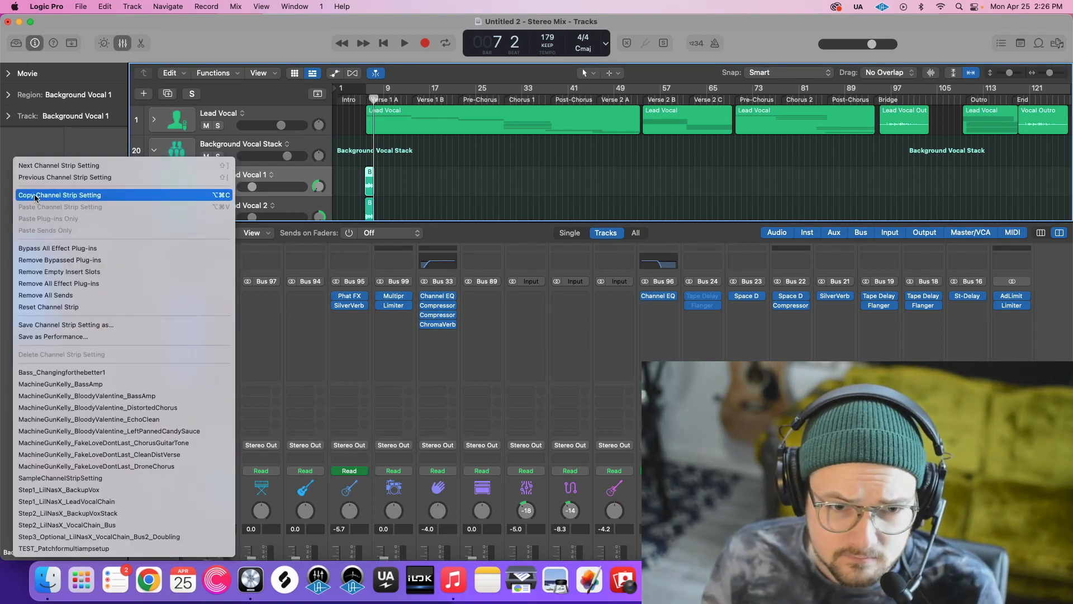
click(100, 327)
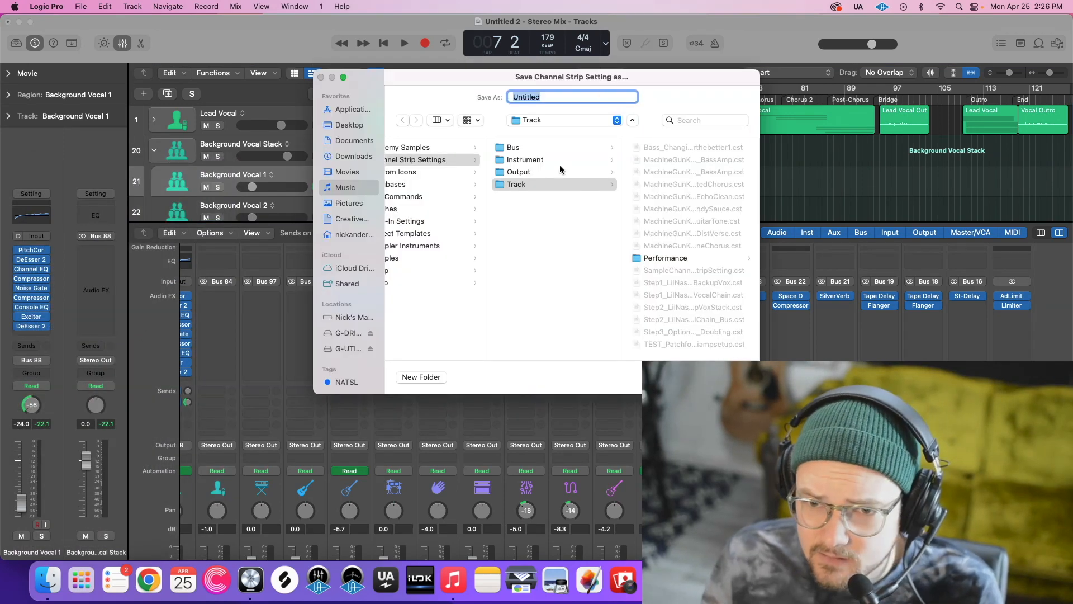
click(712, 287)
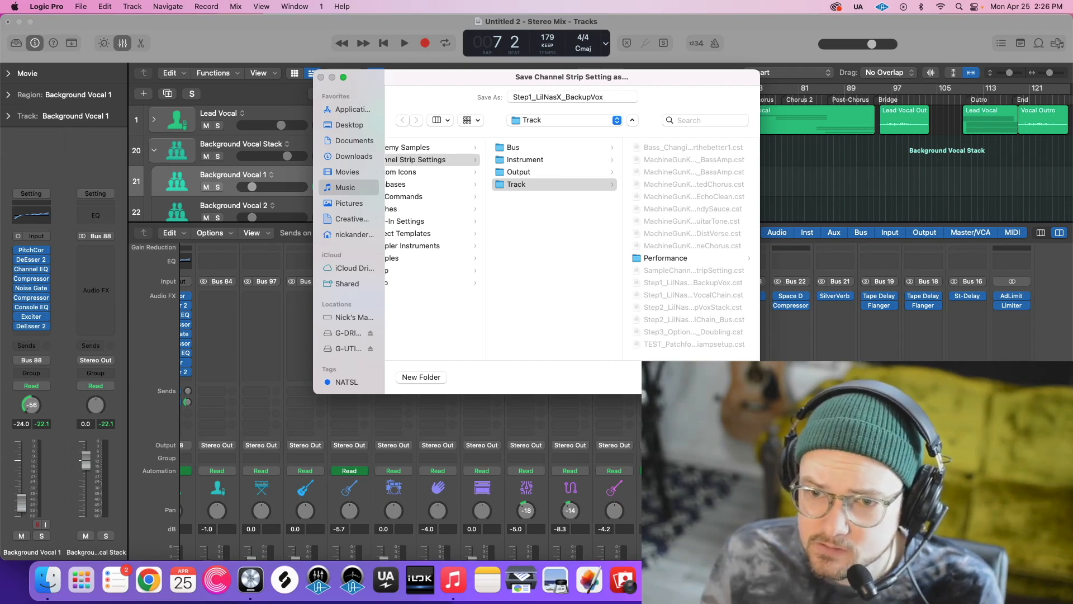
key(Return)
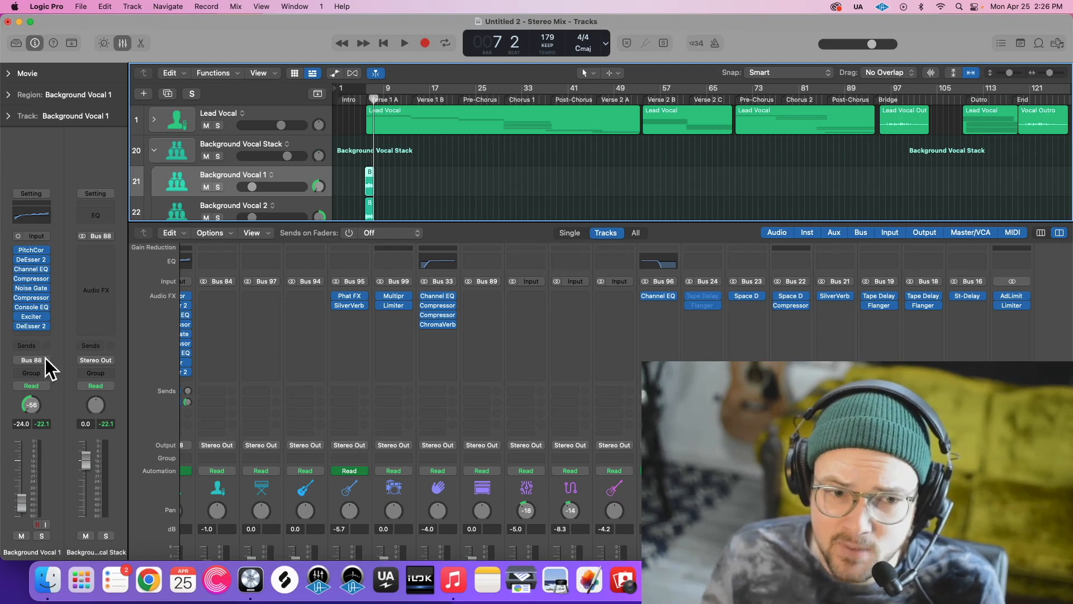
Add one audio track on Input 1 to the template project and load the Step1_LilNasX_BackupVox channel strip setting on it.
scroll(407, 413, left, 10)
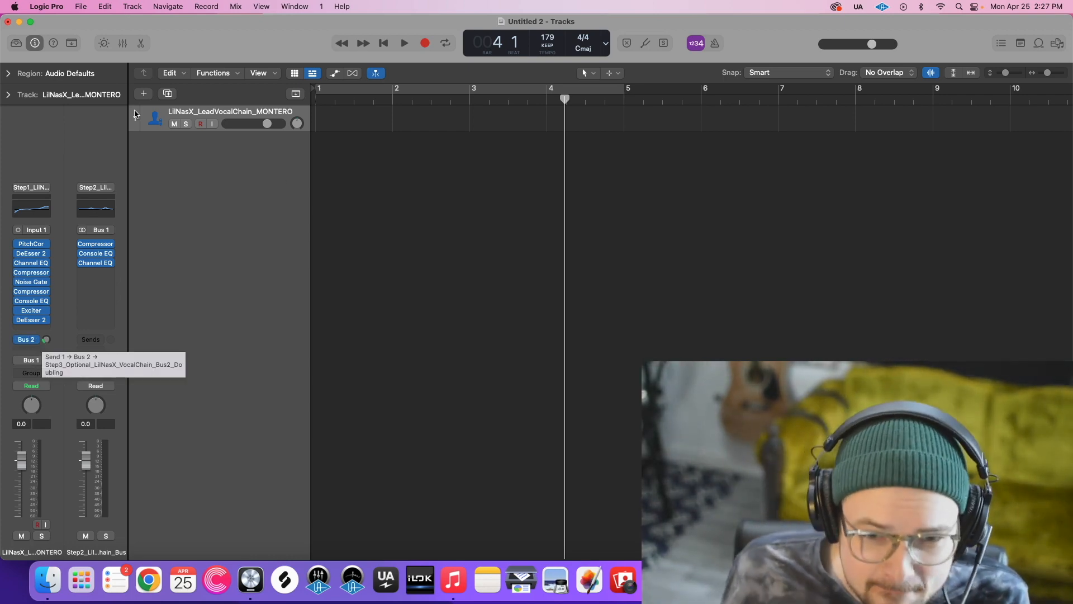
click(144, 94)
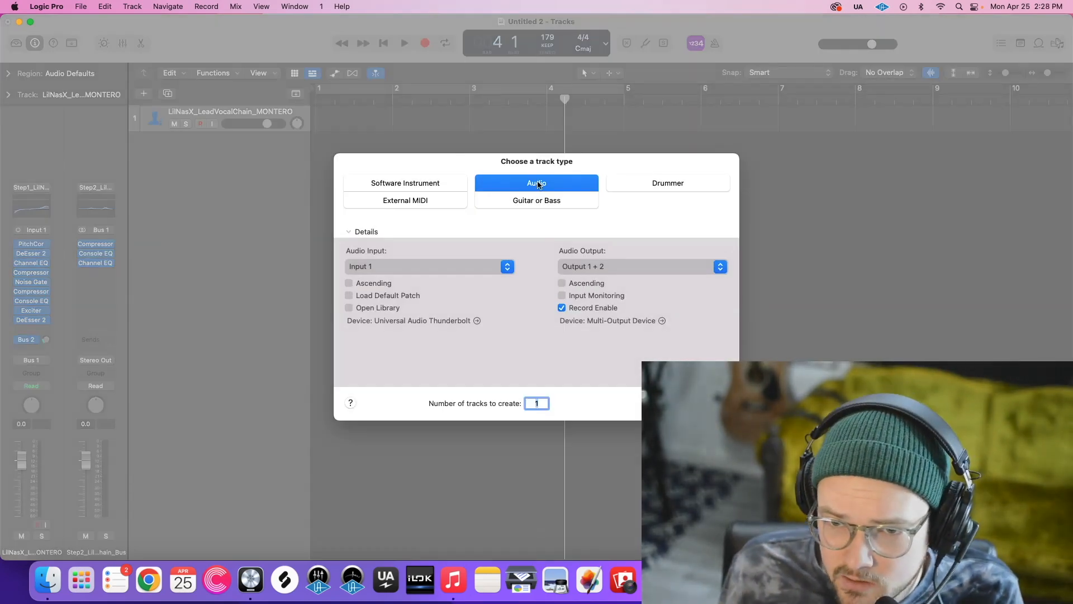
key(Return)
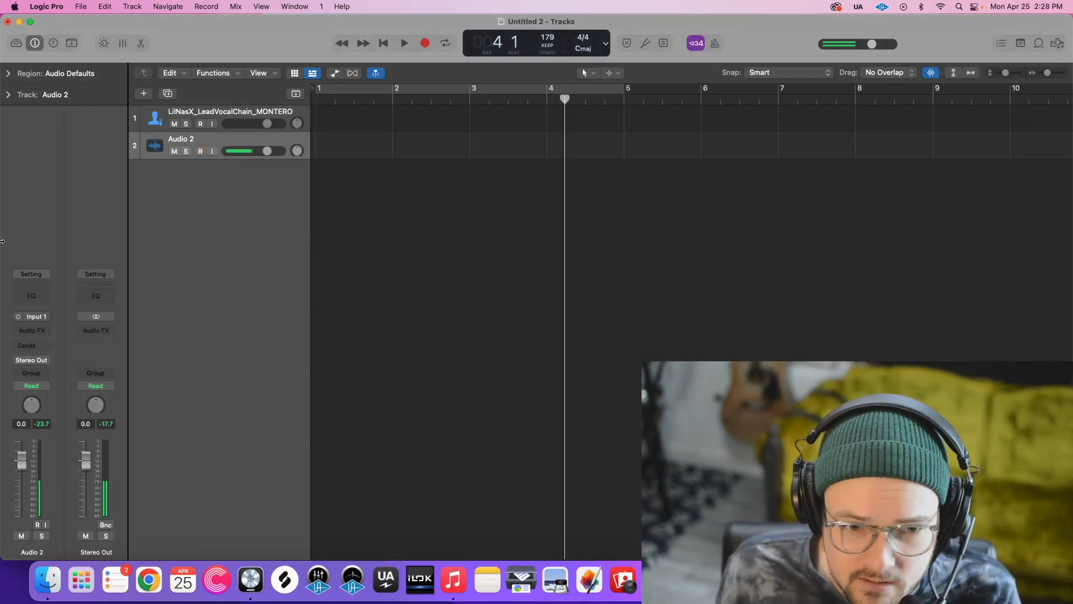
click(39, 274)
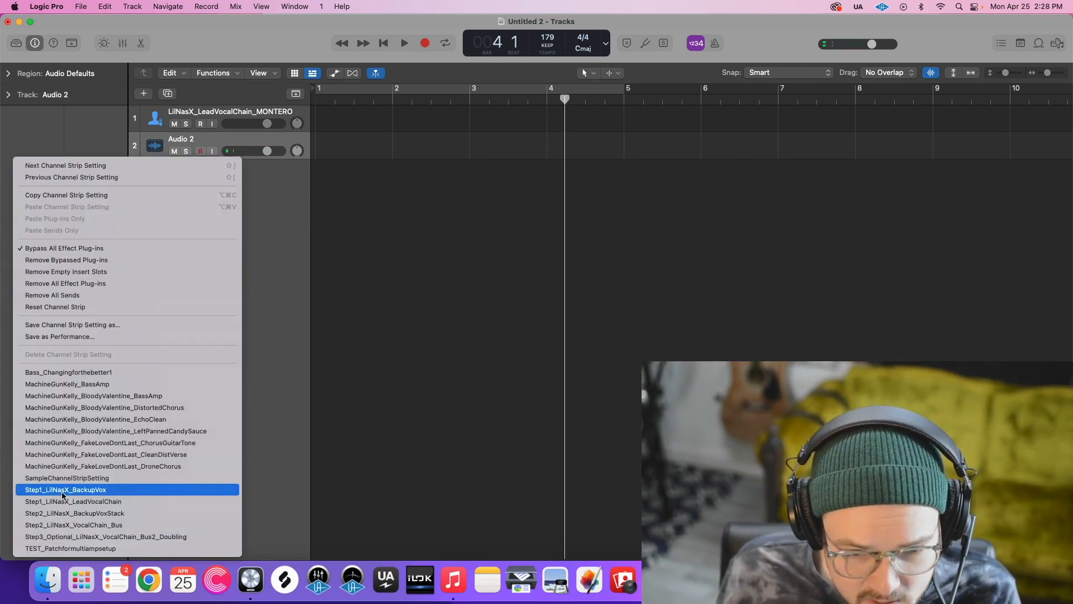
click(222, 491)
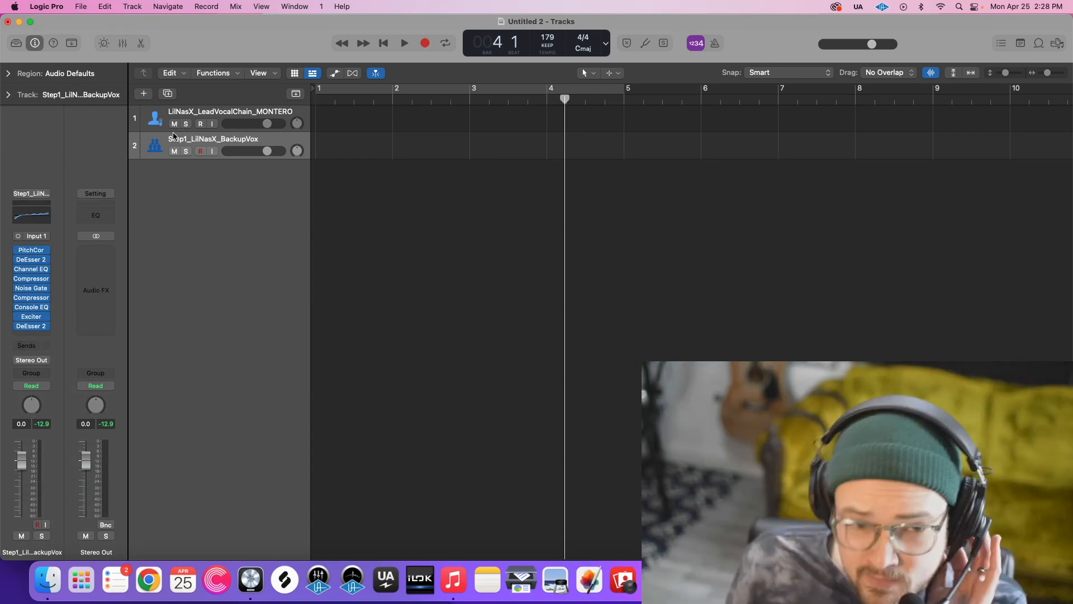
Route the output of the Step1_LilNasX_BackupVox track to Bus 4.
click(39, 362)
mouse_move(42, 409)
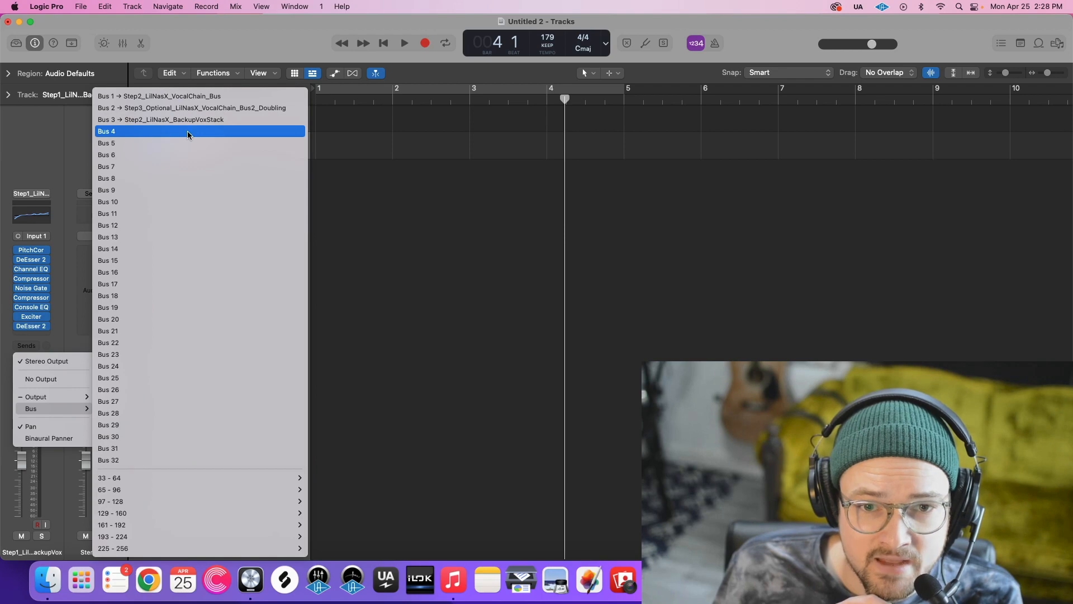
click(173, 131)
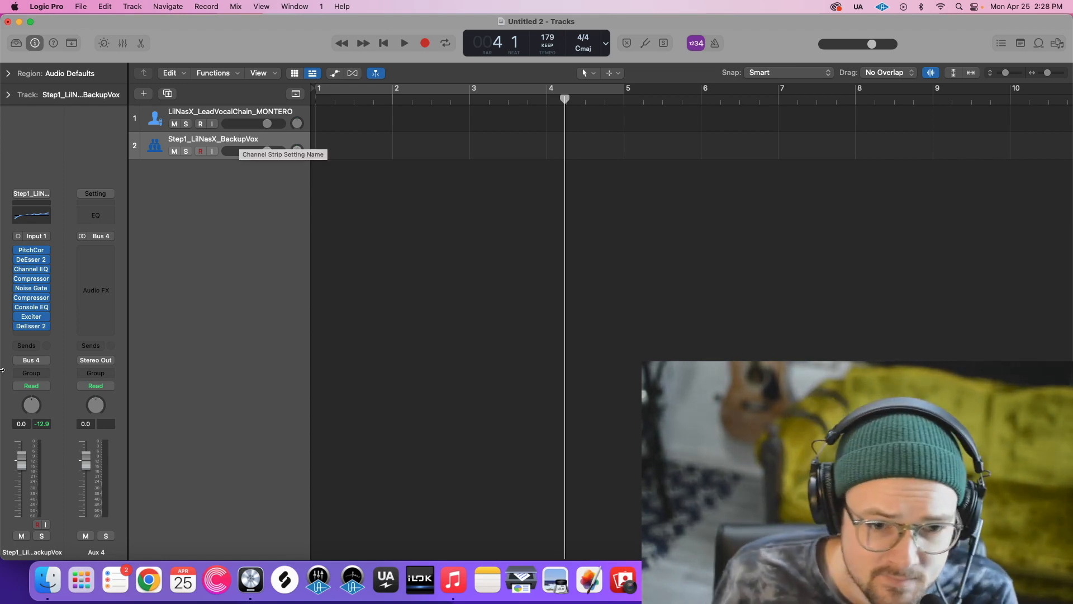
Check the lead vocal's send, and add a send on the BackupVox track to Bus 2, the Step3_Optional_LilNasX_VocalChain_Bus2_Doubling aux.
click(29, 345)
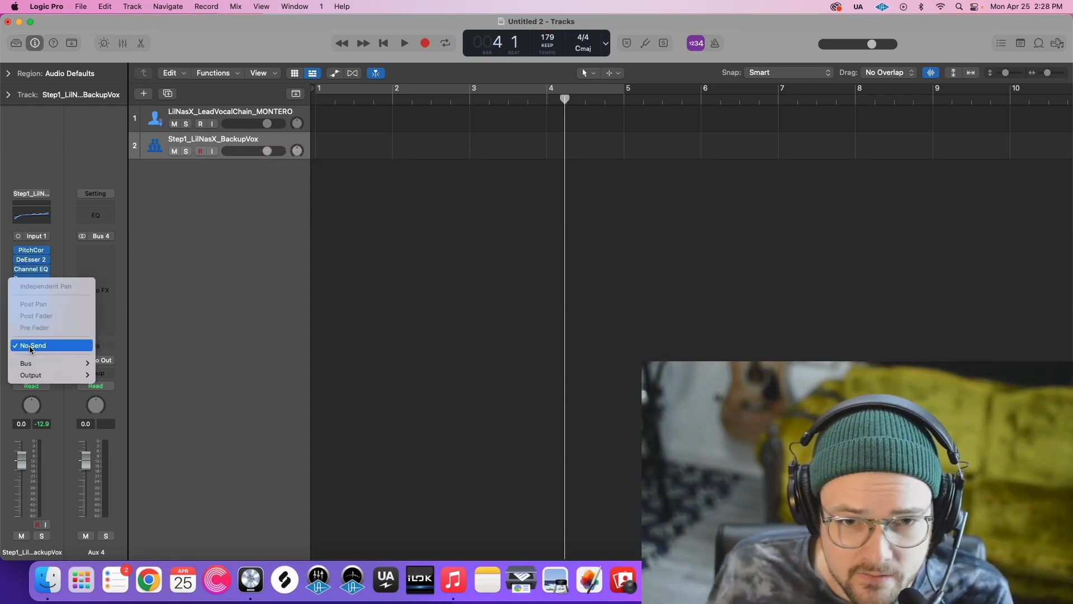
click(245, 114)
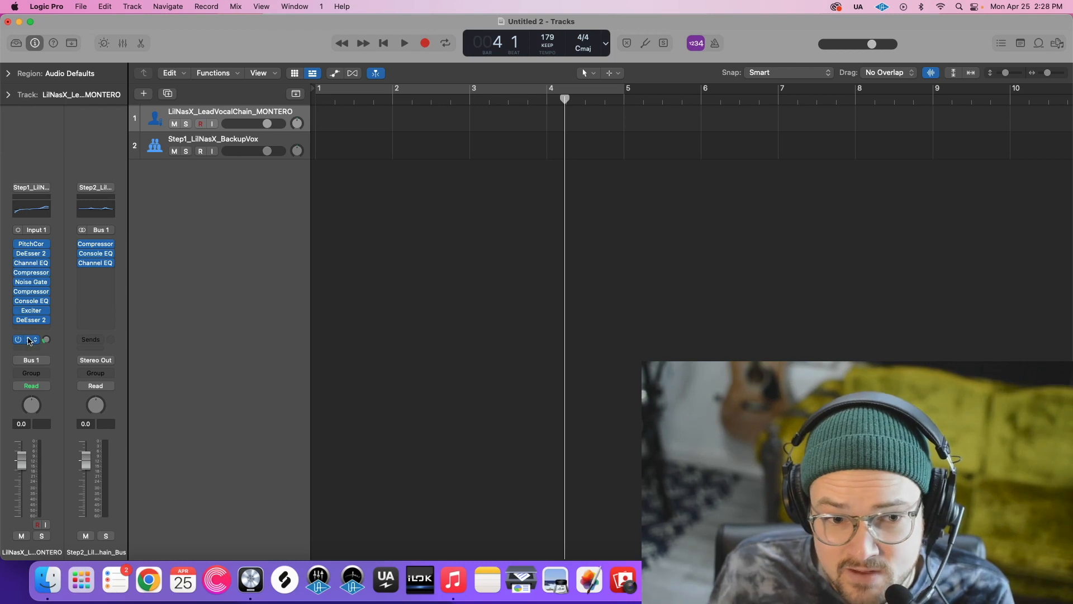
click(240, 141)
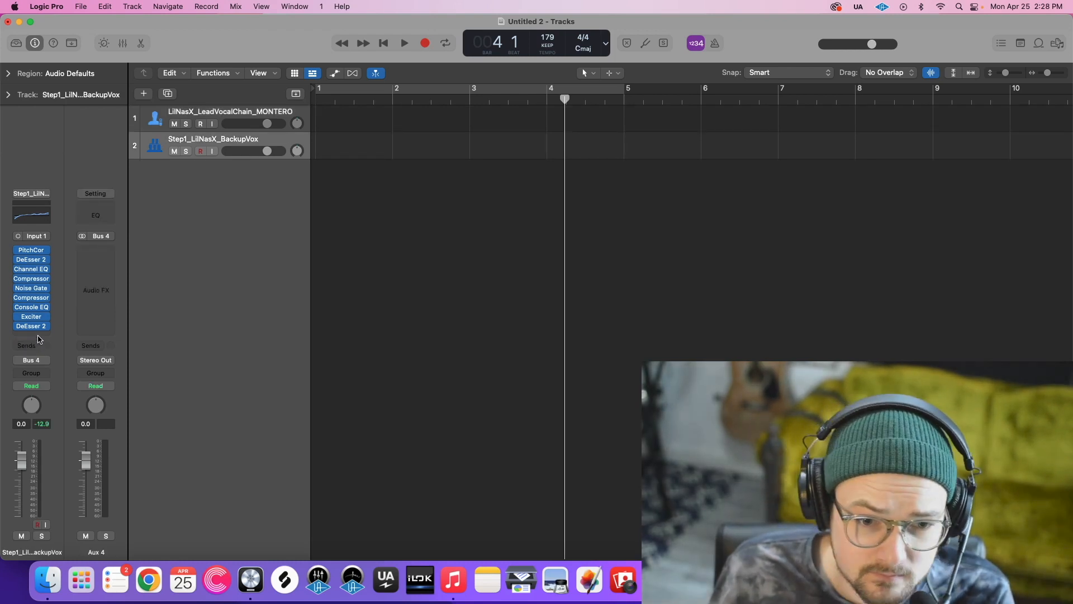
click(38, 344)
mouse_move(39, 363)
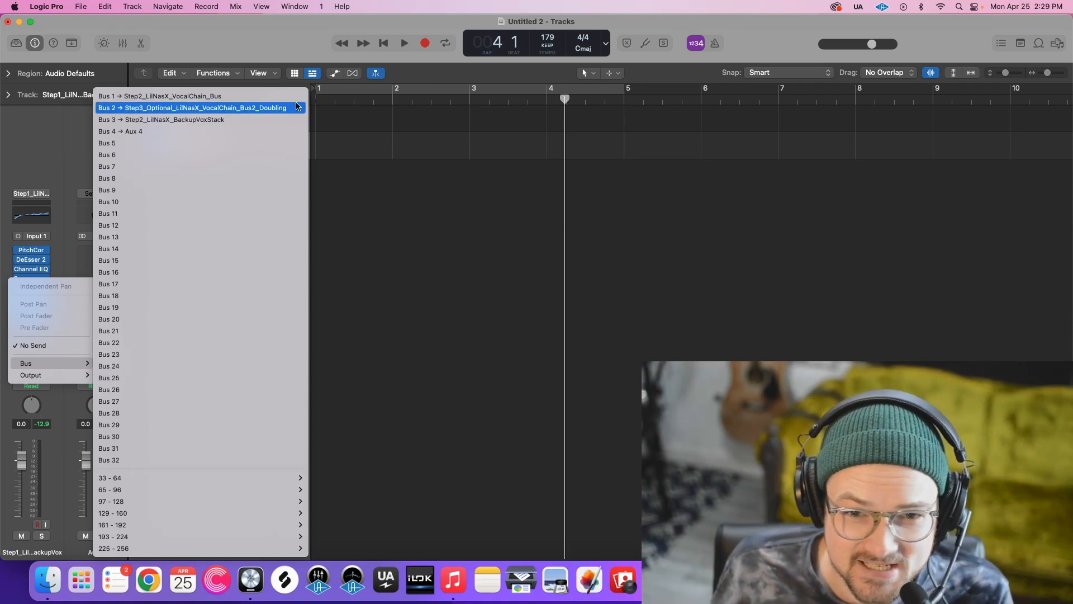
click(256, 108)
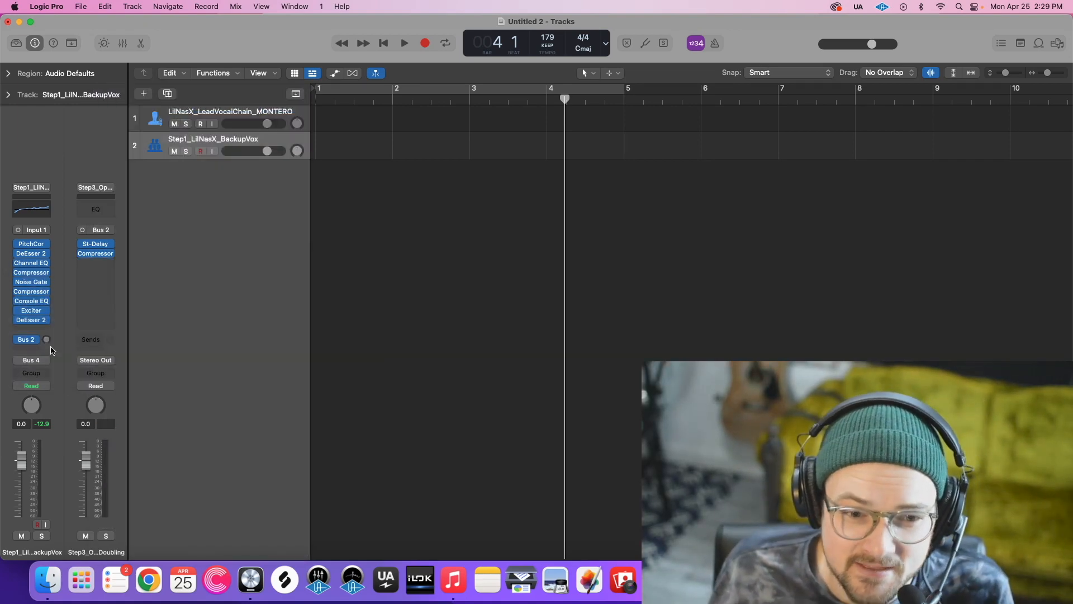
drag(46, 339, 63, 449)
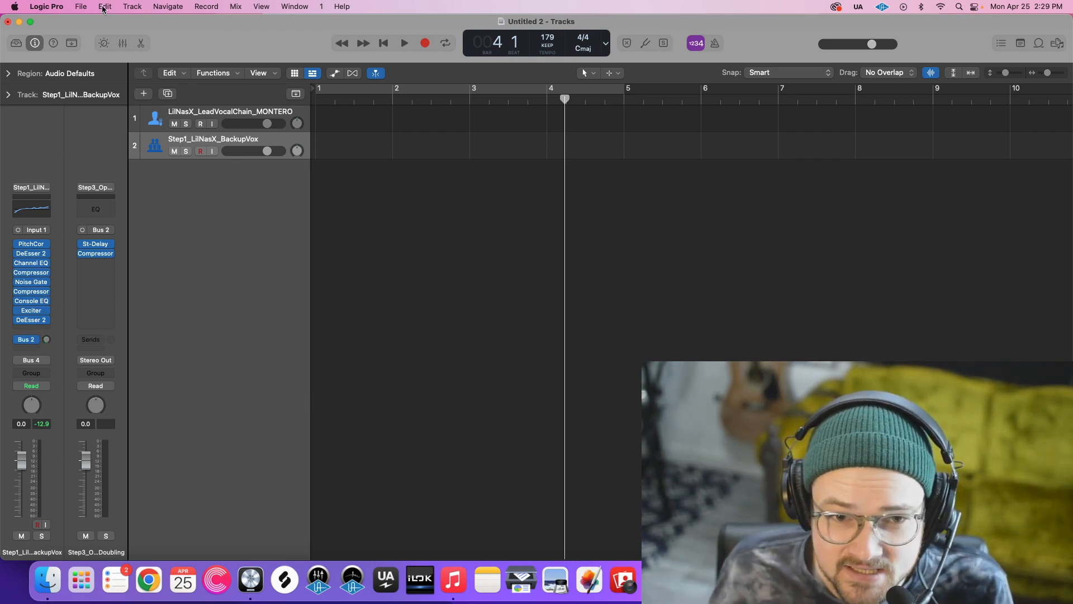
Show the mixer with a taller track area, and insert a stereo Space Designer reverb on the Aux 4 channel.
click(123, 42)
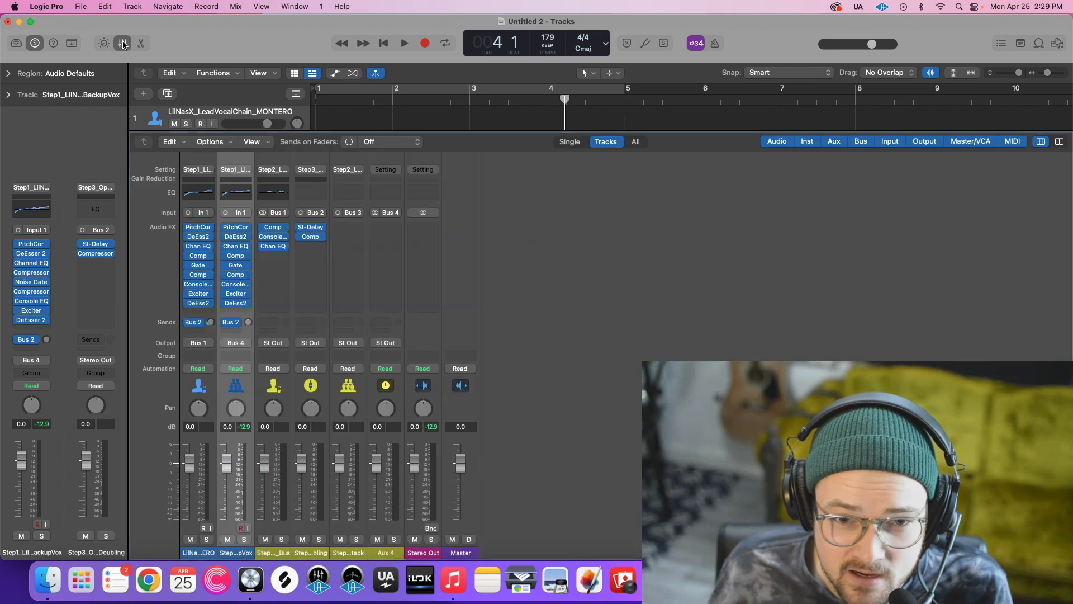
click(236, 323)
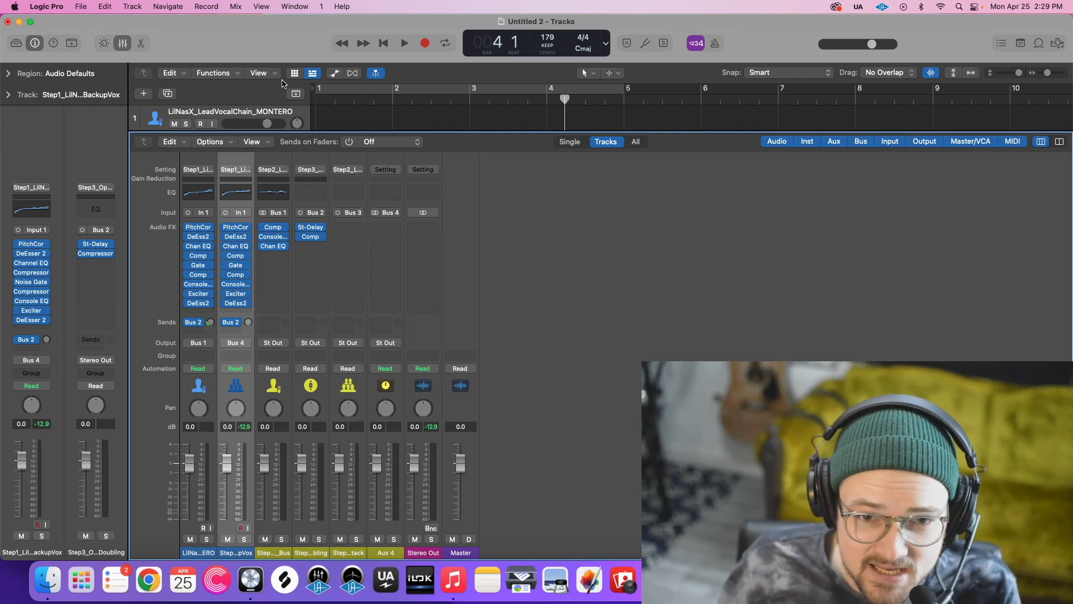
drag(329, 132, 329, 202)
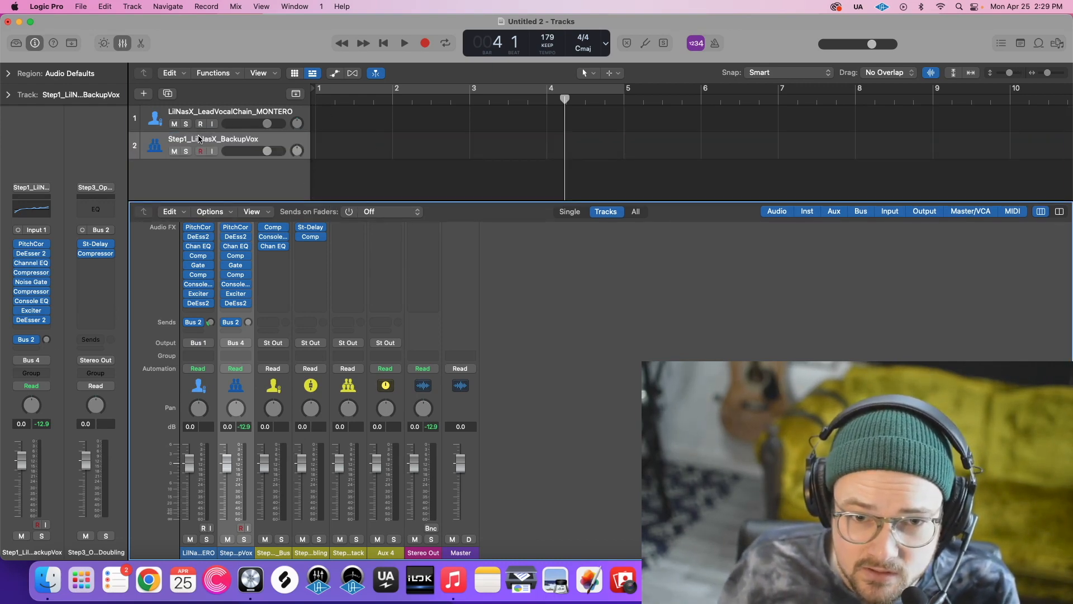
click(199, 139)
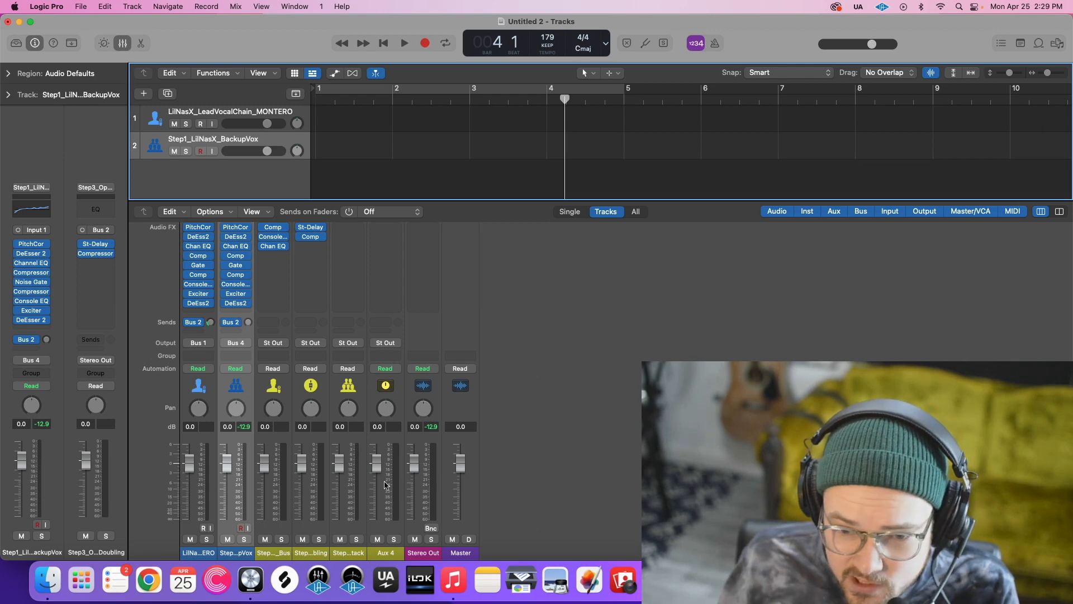
click(385, 229)
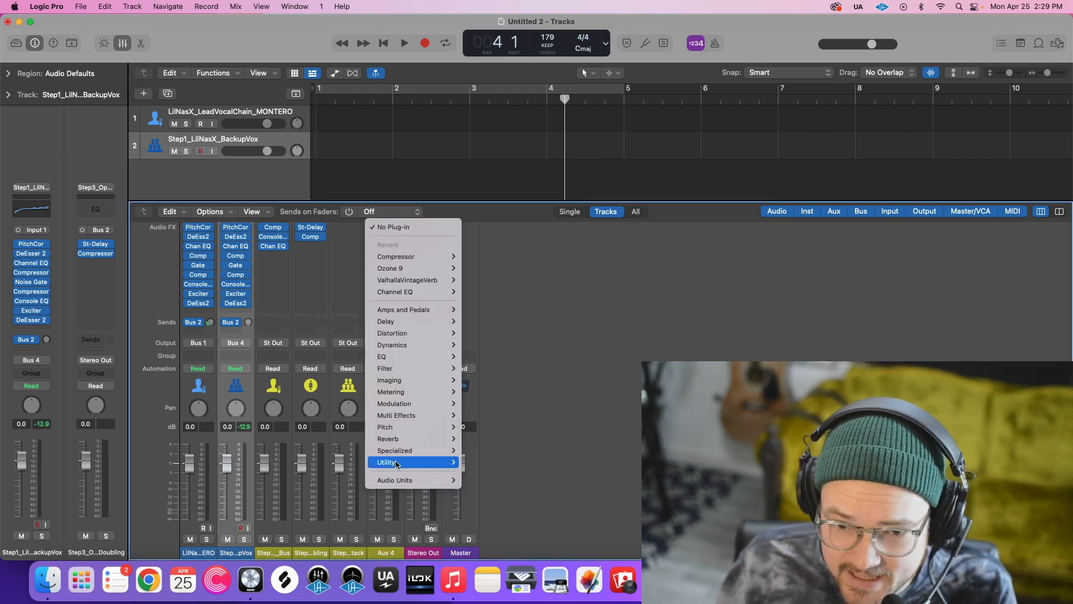
mouse_move(391, 439)
mouse_move(489, 474)
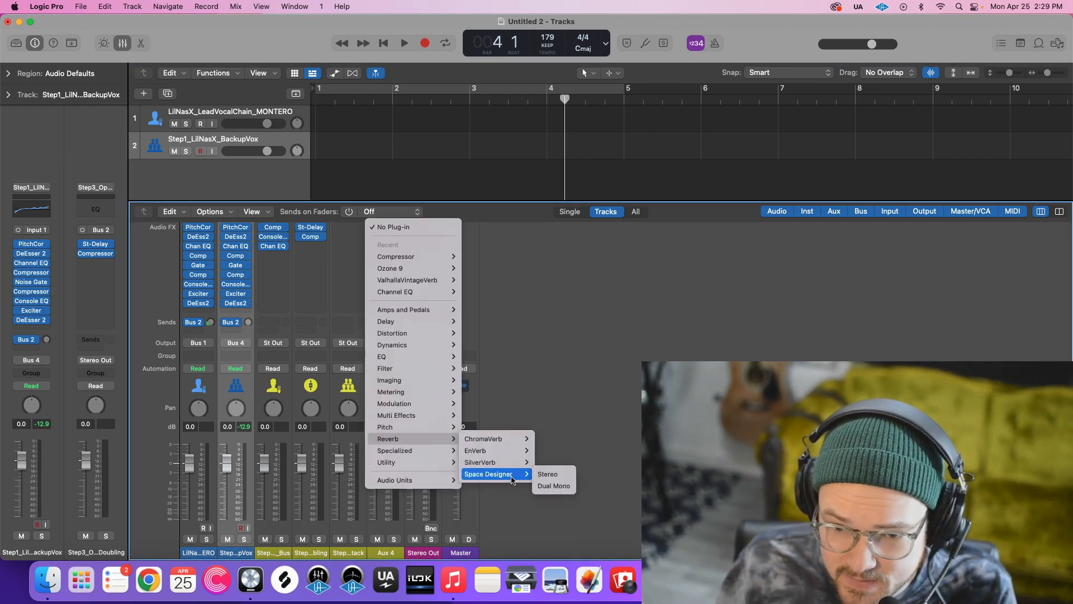
click(555, 475)
Look through the Space Designer's preset categories on Aux 4, and close the plug-in and the mixer.
click(434, 138)
mouse_move(462, 369)
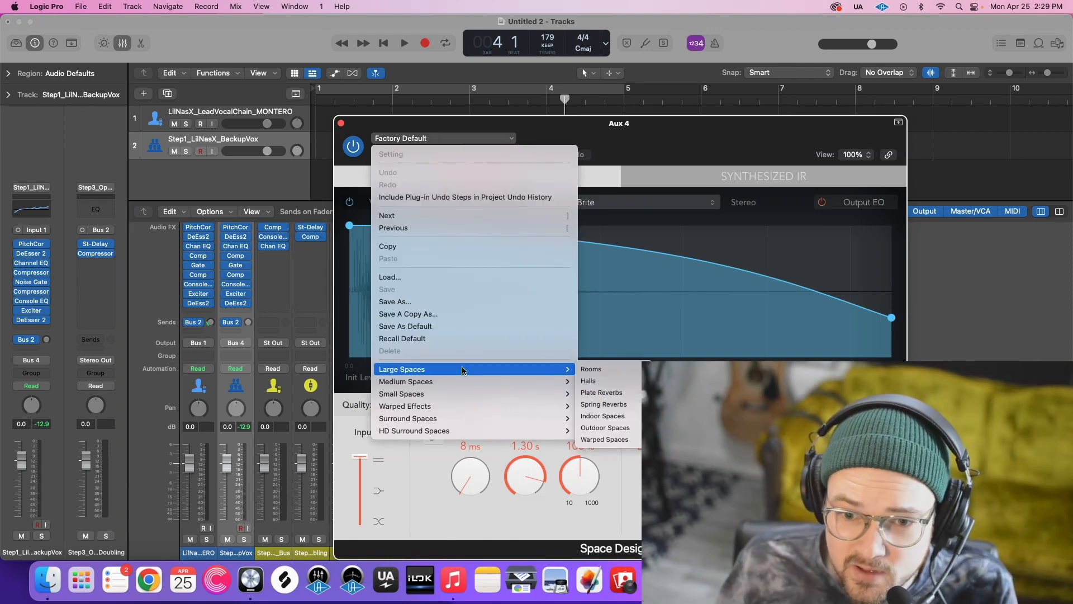
click(599, 123)
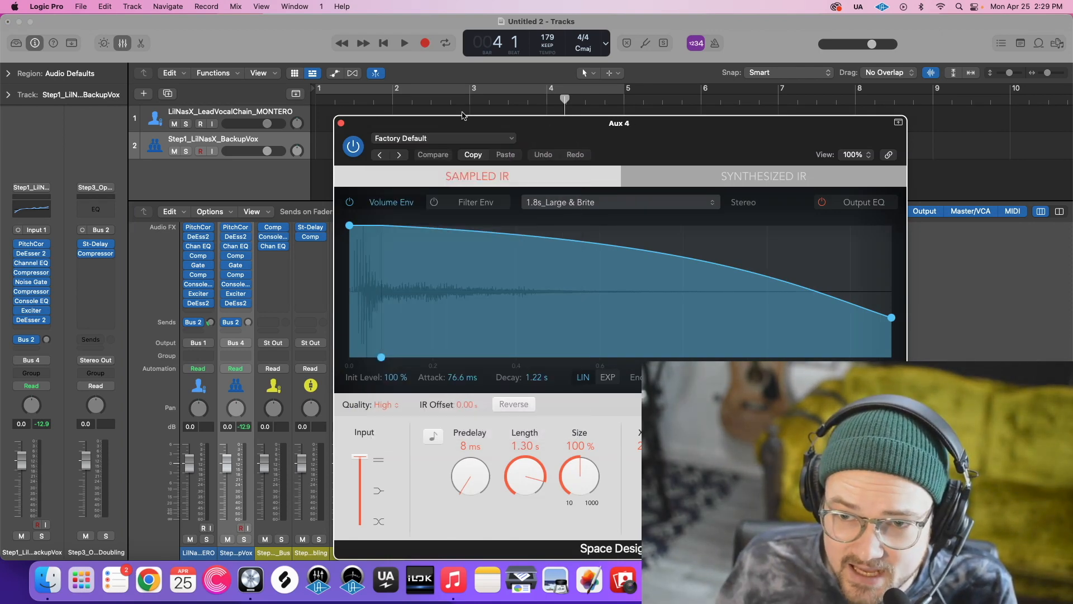
click(341, 123)
click(198, 142)
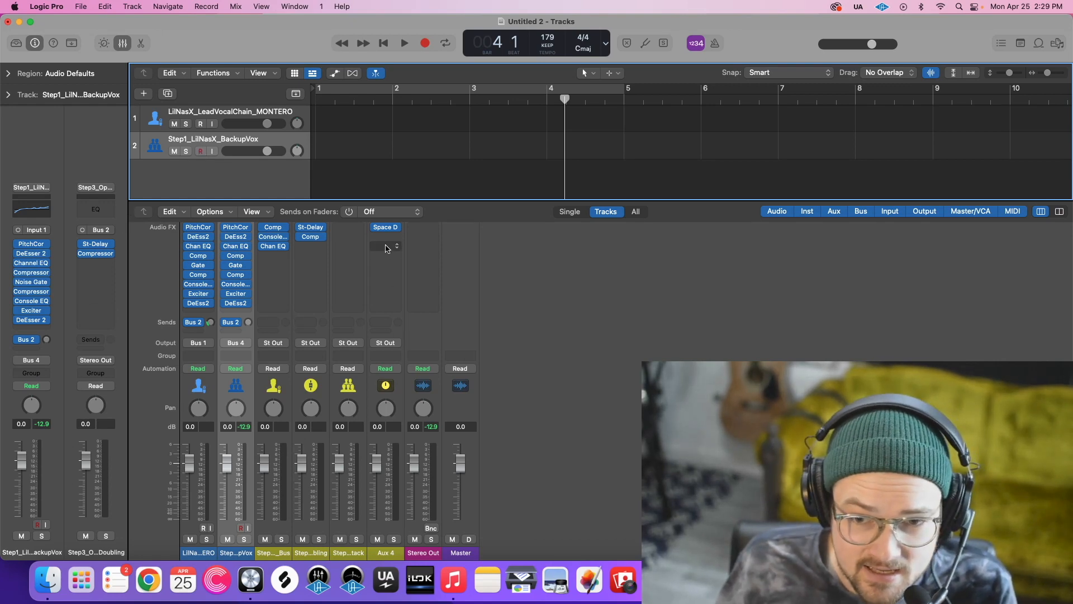
click(120, 43)
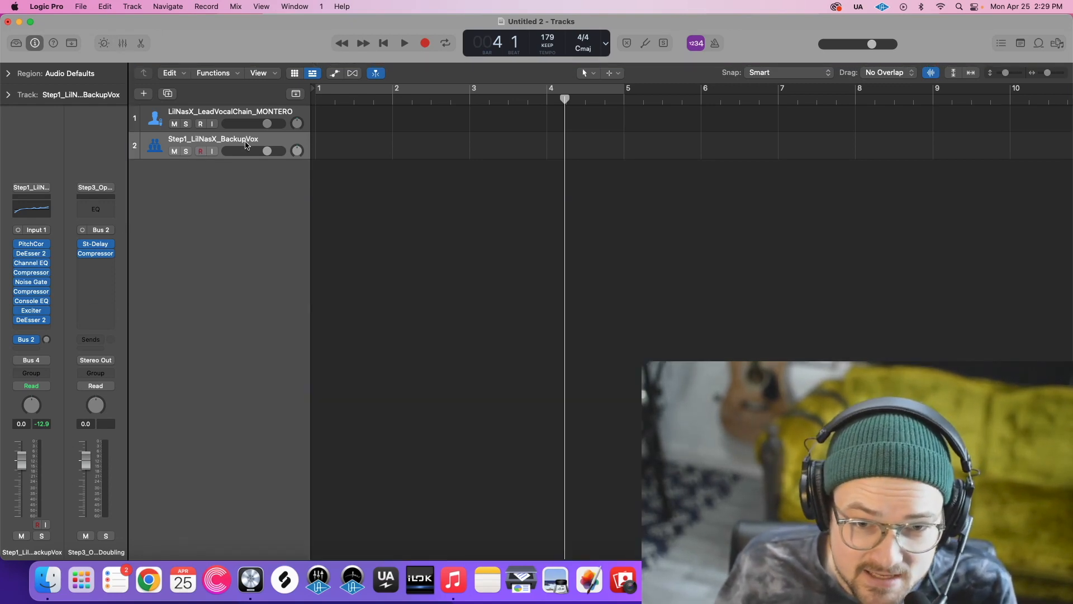
Duplicate the BackupVox track with its settings, and pan the original to -64 and the copy to +63.
click(224, 114)
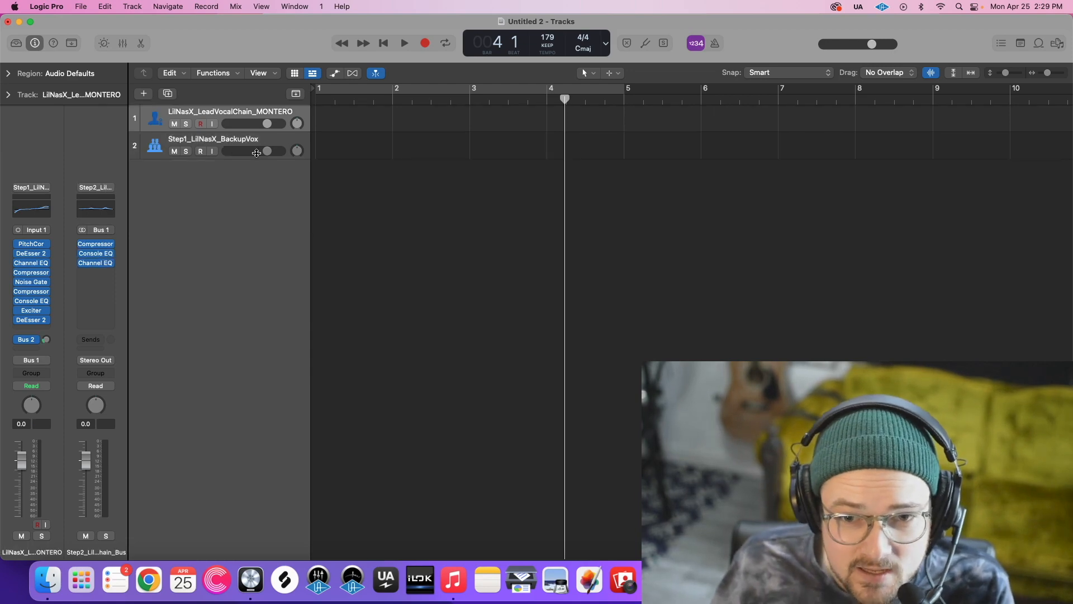
click(203, 138)
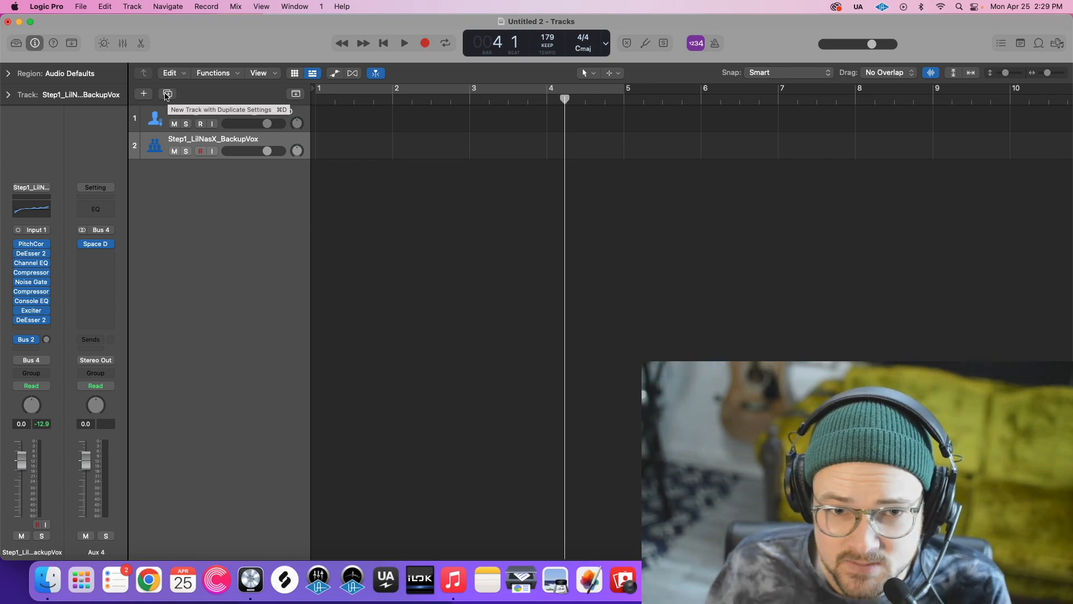
click(167, 94)
drag(296, 152, 297, 162)
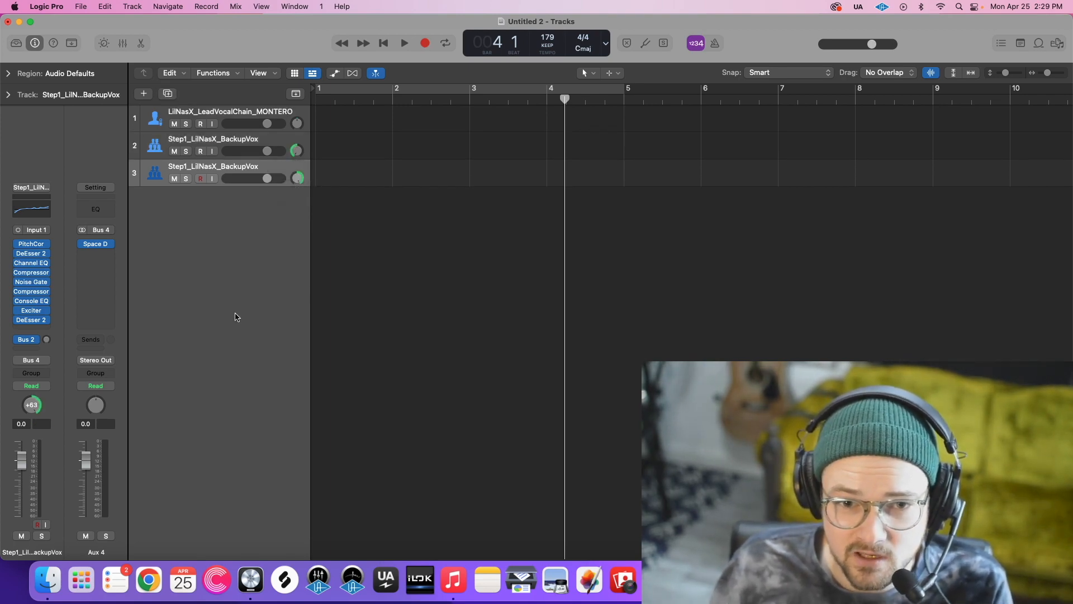
Duplicate the LilNasX_LeadVocalChain_MONTERO track with its settings, and delete the duplicate.
click(238, 118)
click(232, 169)
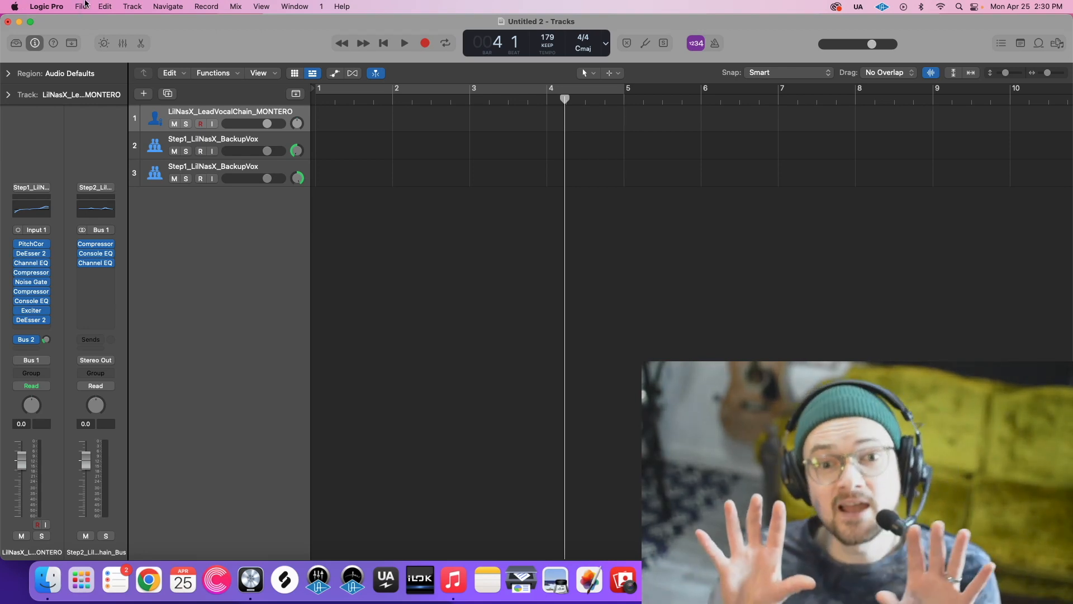
click(168, 93)
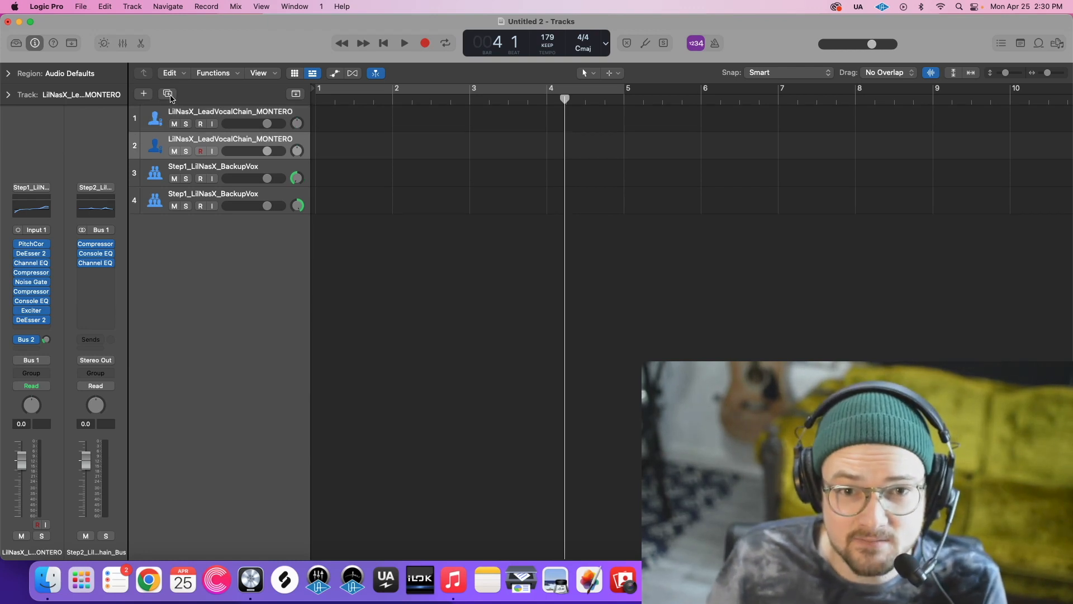
key(super+BackSpace)
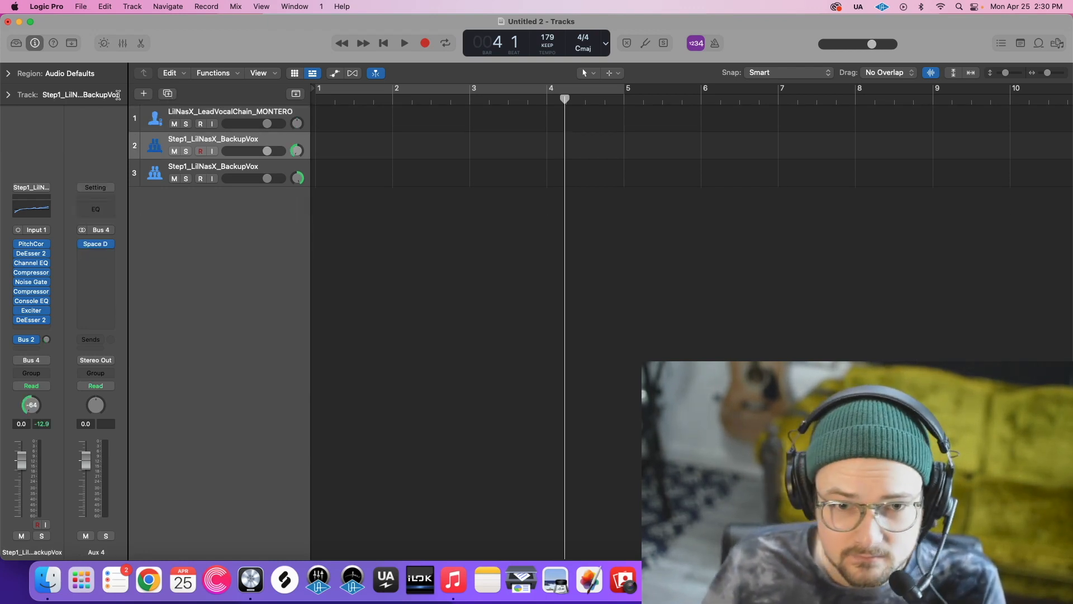
click(73, 5)
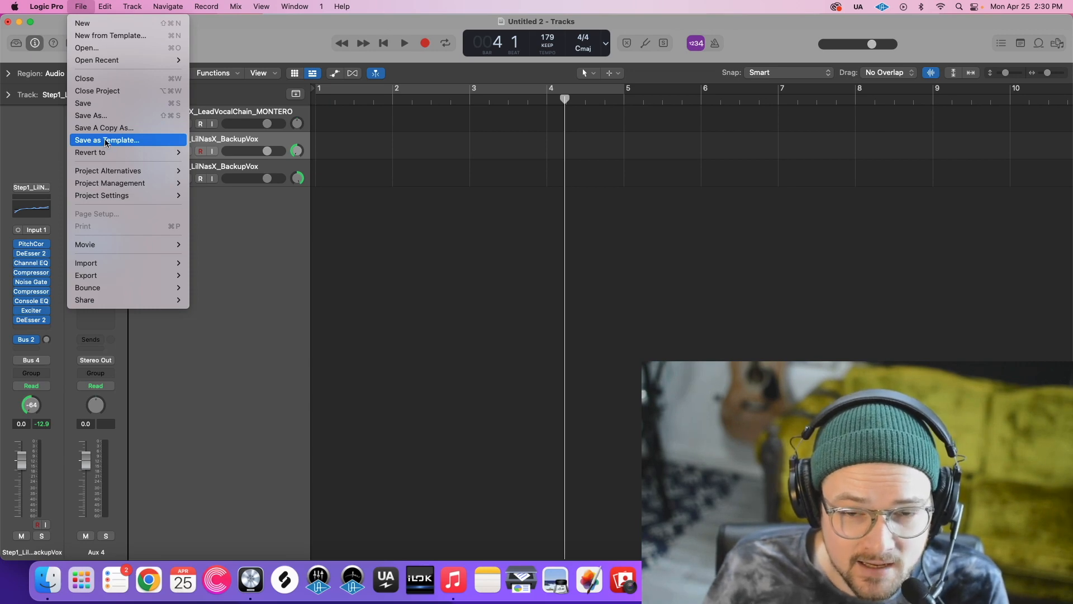
click(350, 266)
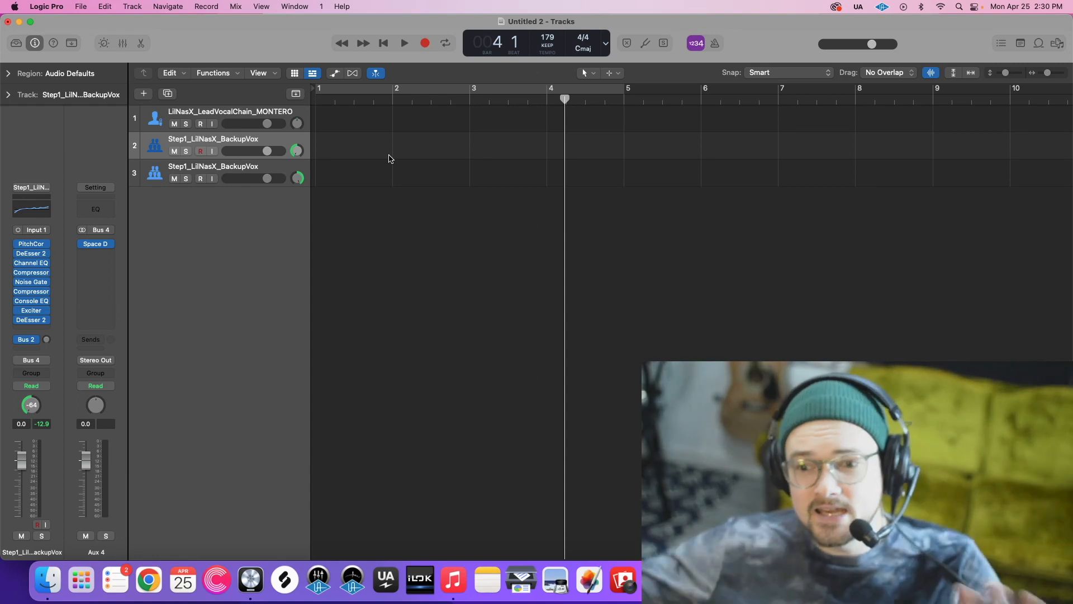
click(84, 6)
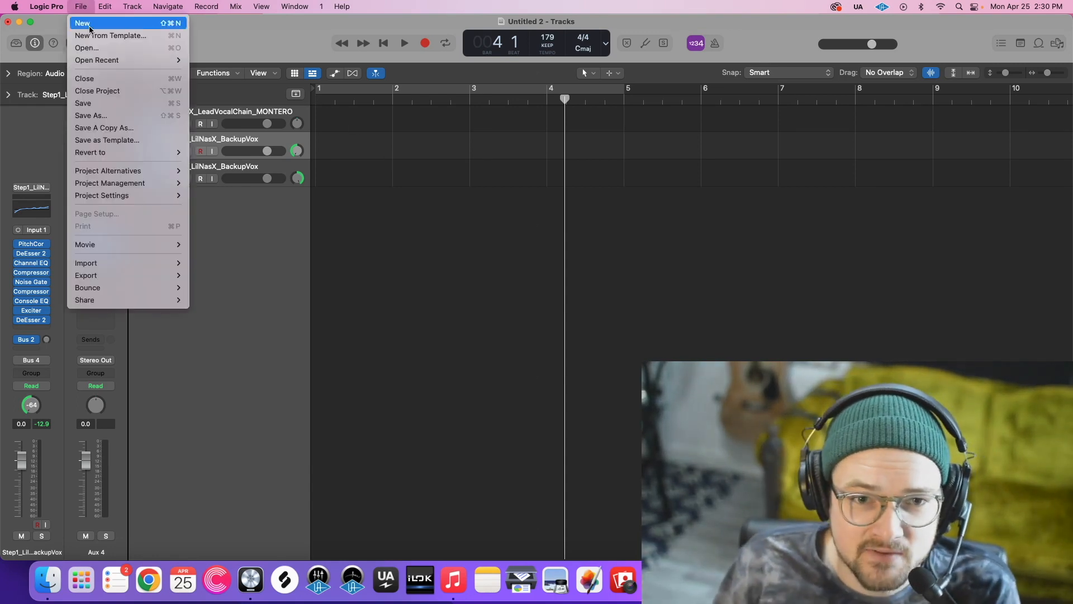
click(116, 140)
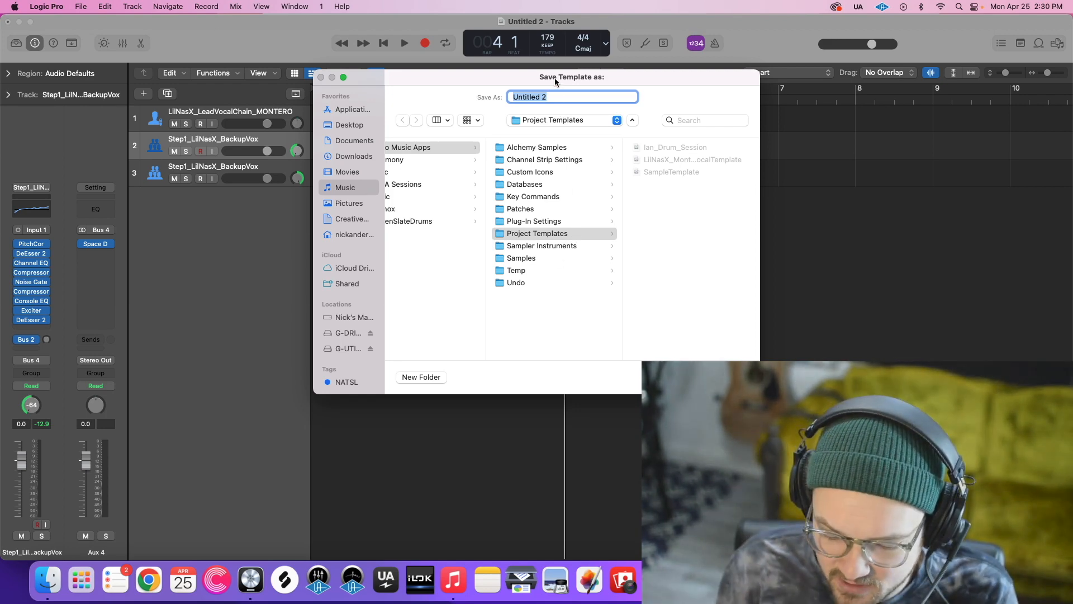
text(LILNASX_THANKSSOM)
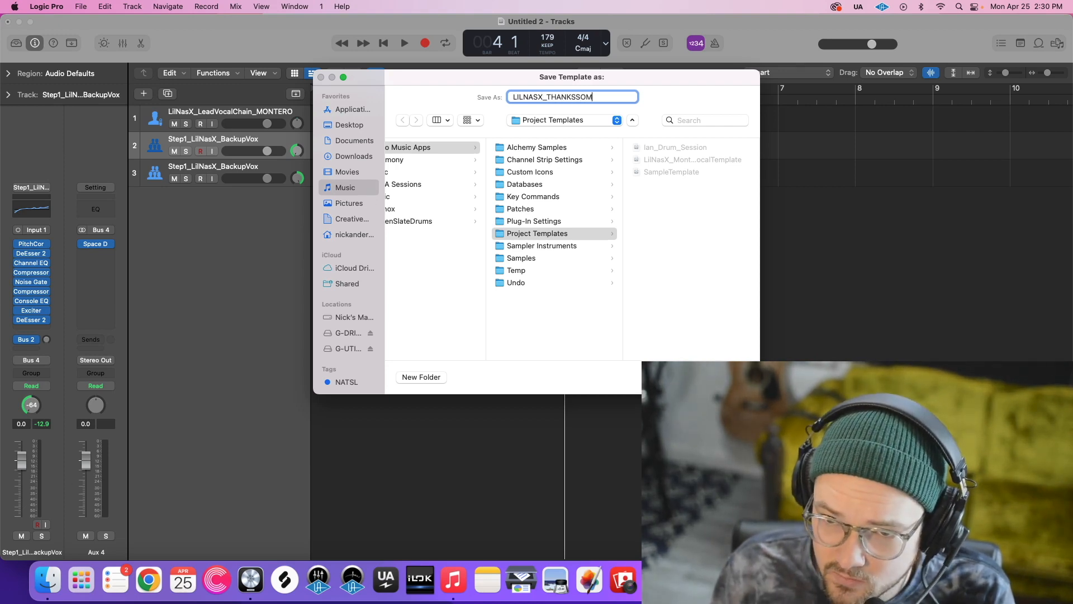
text(ICHFORTEACHINGMER;EOIRA;OWEPJRPAOISJDFO[IASD)
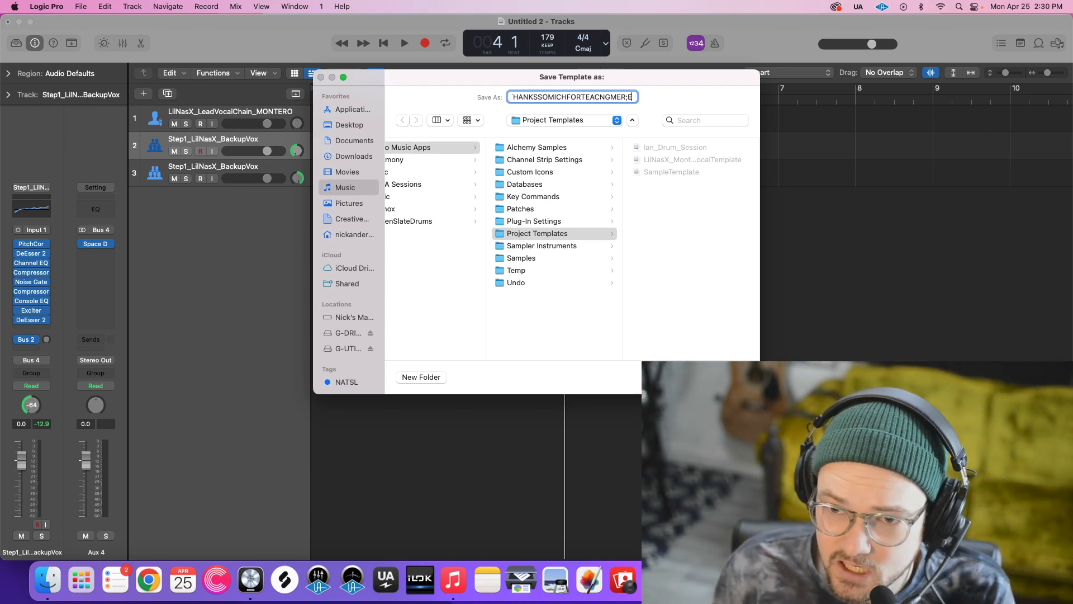
text(FPIPASODIUFPOIASUFIAOSDUFOPSIDAF[OPIDSO[PAIFD[P)
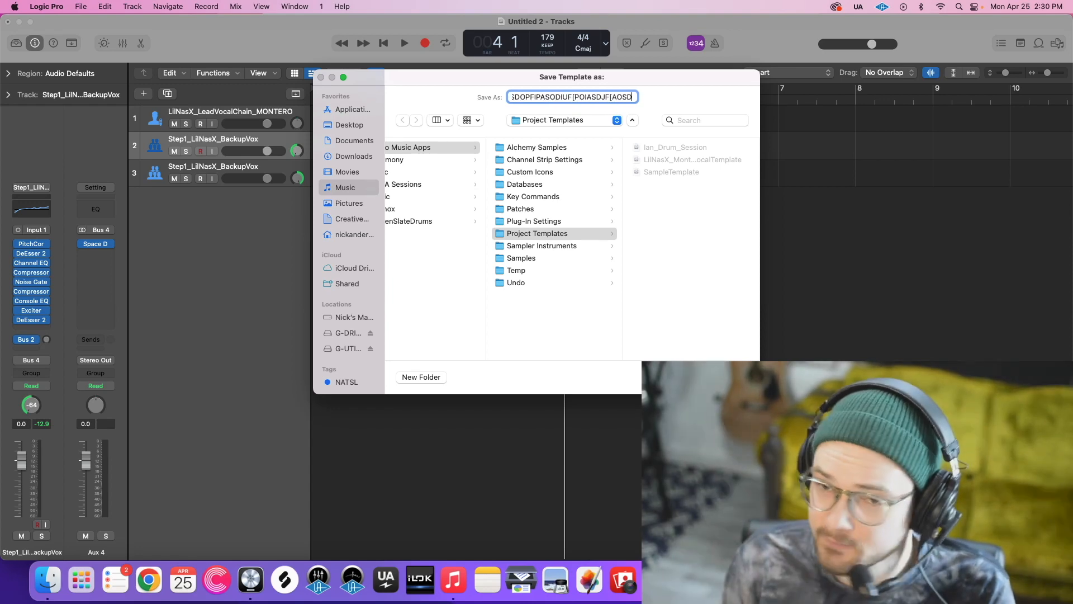
text(SA[POFIDP[OFAI)
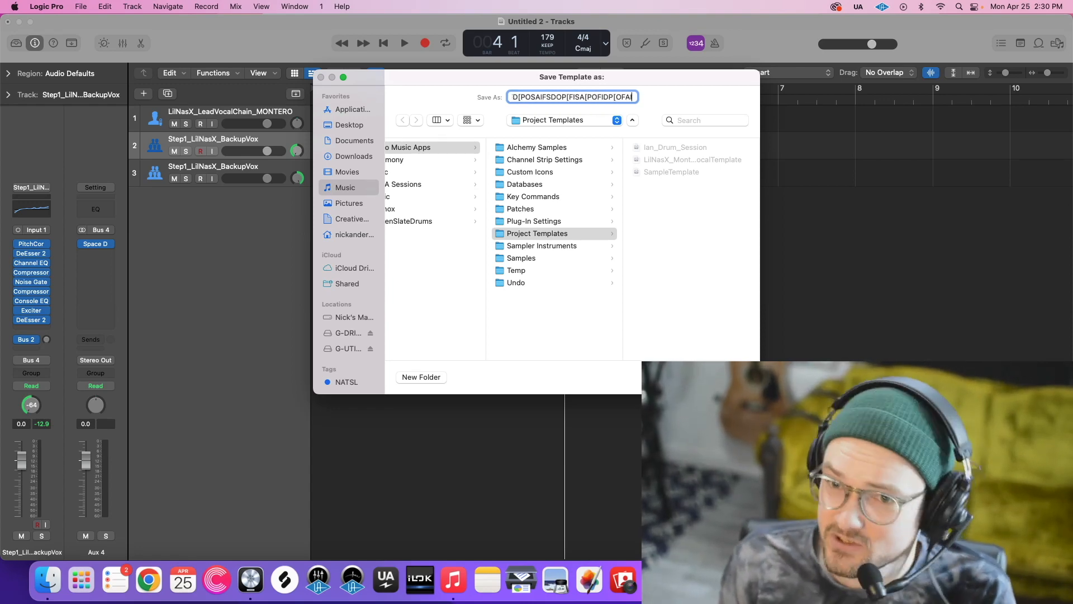
text(SD[POFIASDFDFDFDFDFDF)
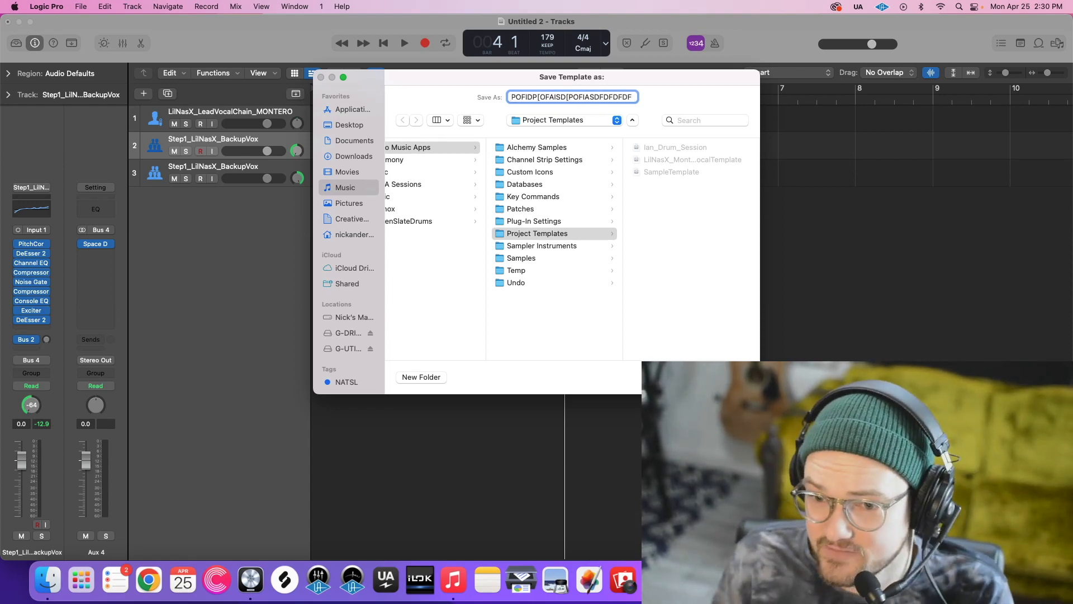
click(688, 377)
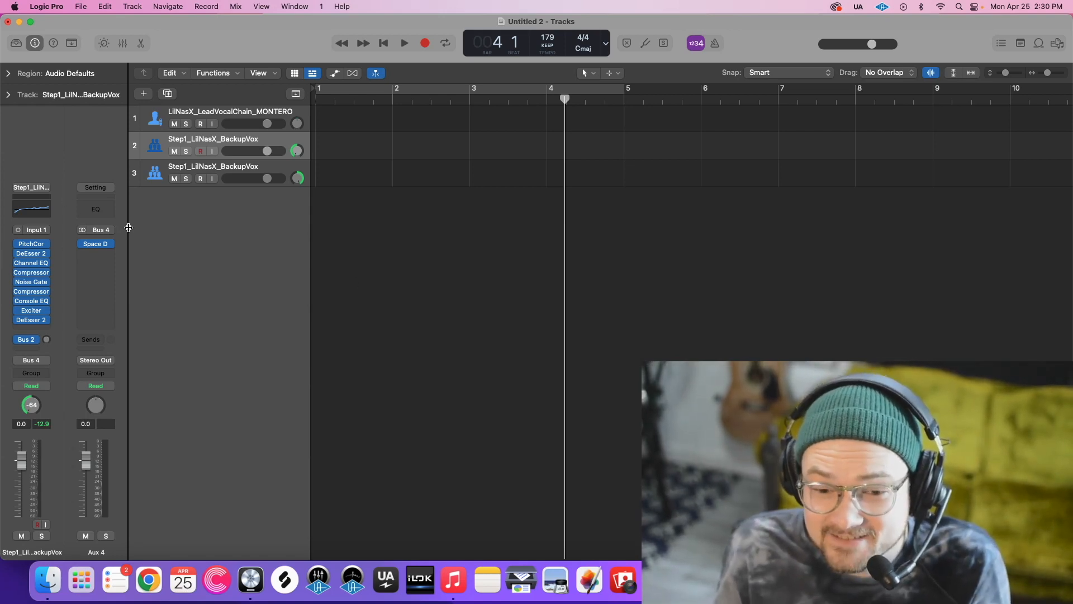
Switch to Streamlabs Desktop and make SLR_Horizontal the active scene.
key(ctrl+Left)
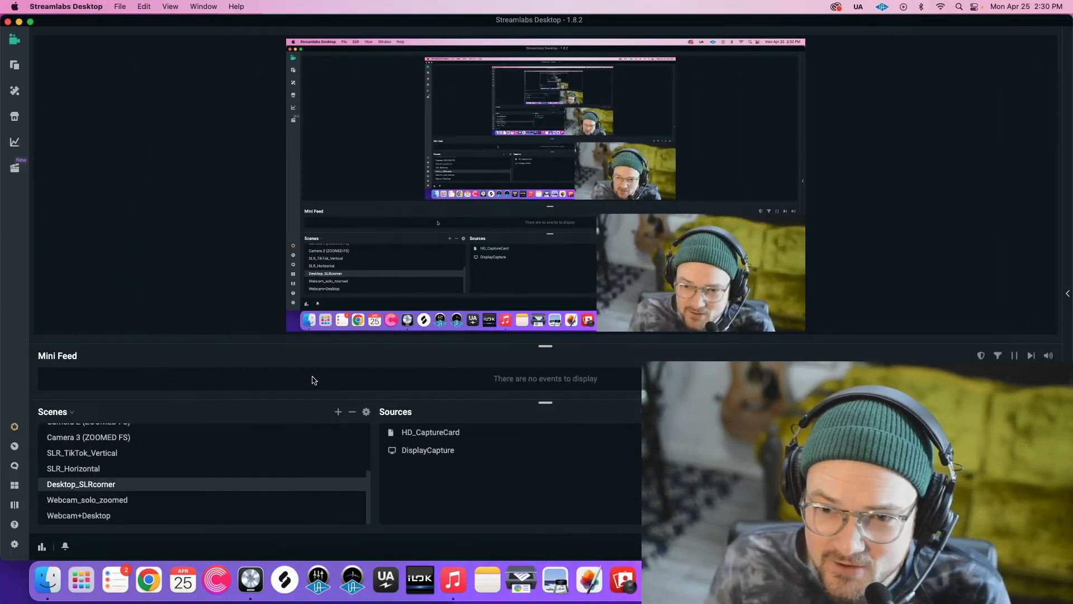
scroll(90, 472, up, 1)
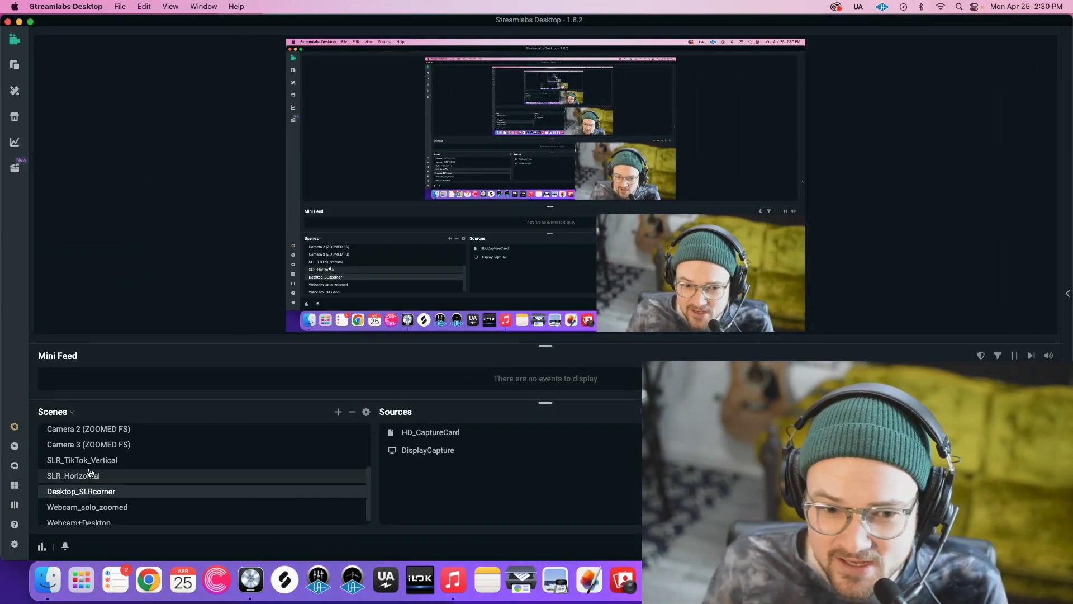
click(90, 476)
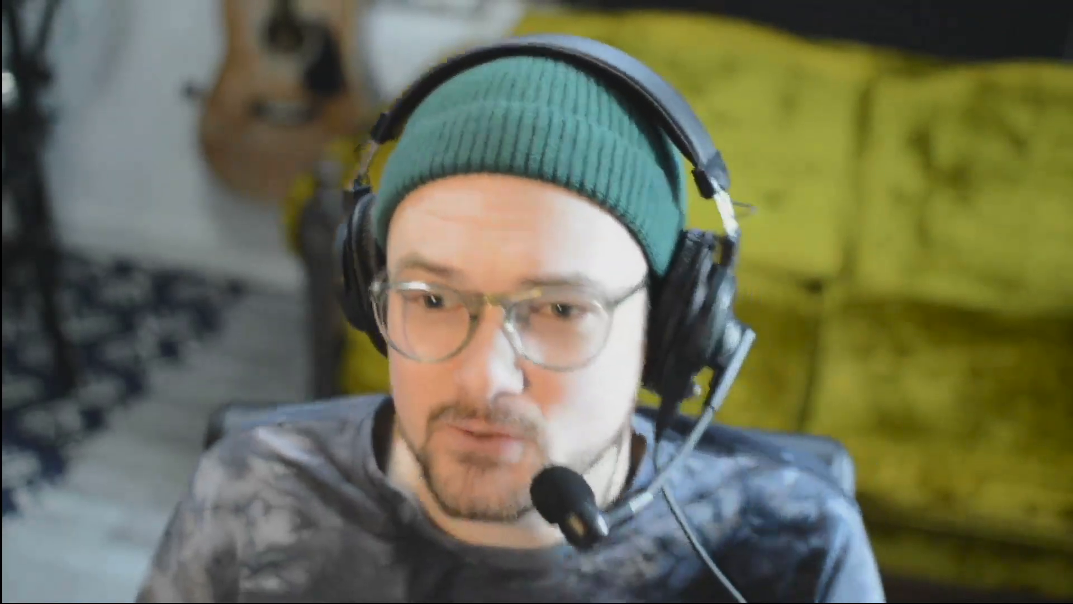